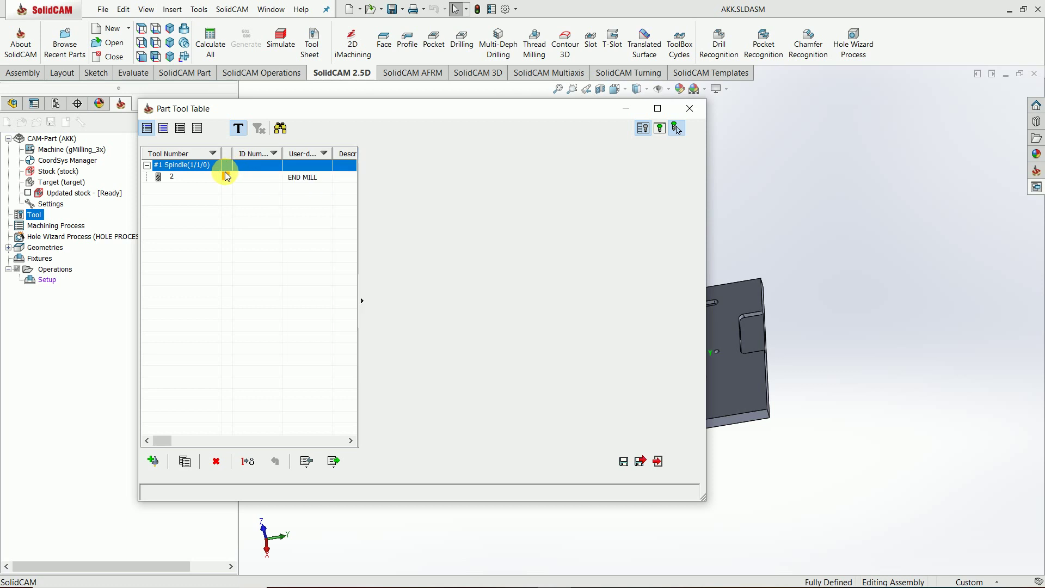
Delete the existing end mill from the part tool table and close the table.
right_click(228, 173)
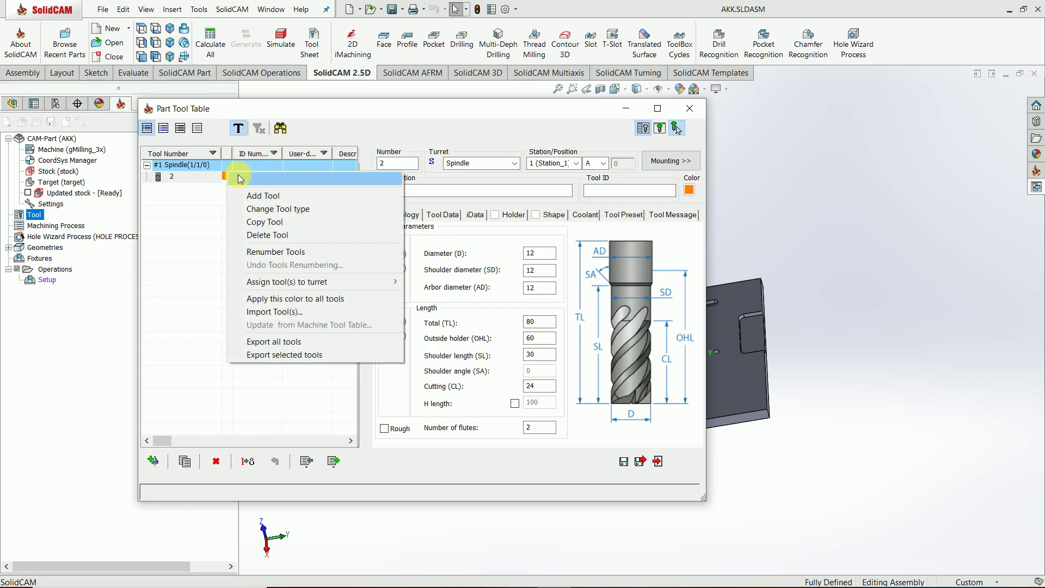
click(267, 234)
click(418, 248)
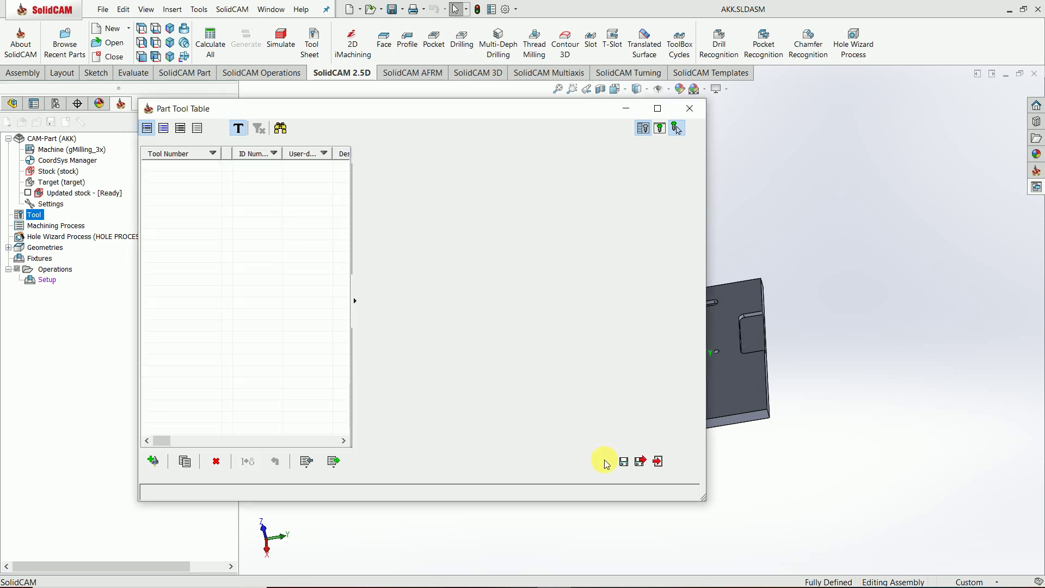
click(657, 461)
middle_drag(546, 289, 571, 334)
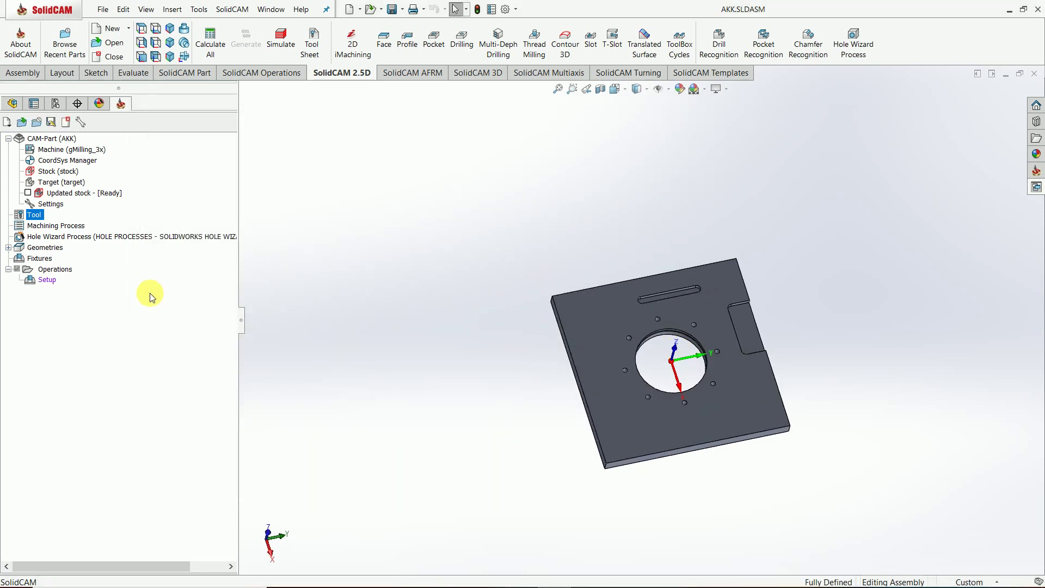
middle_drag(599, 445, 541, 333)
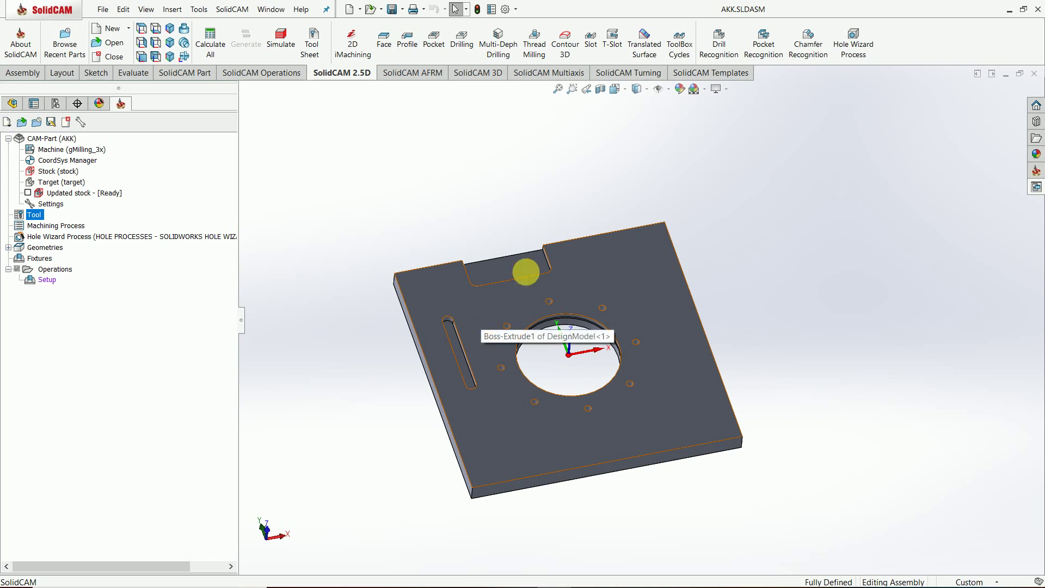
middle_drag(525, 273, 620, 298)
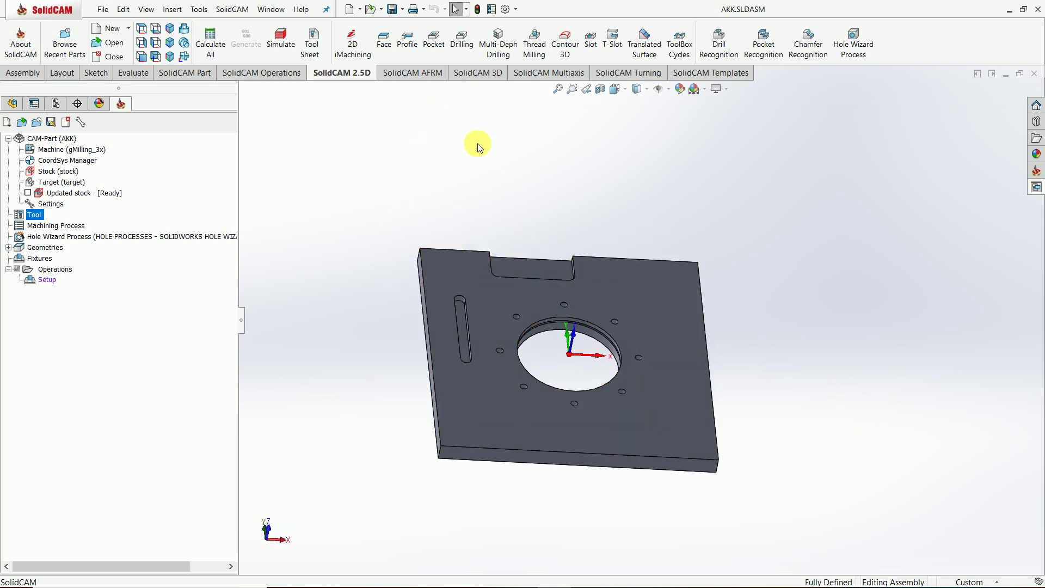
click(1036, 188)
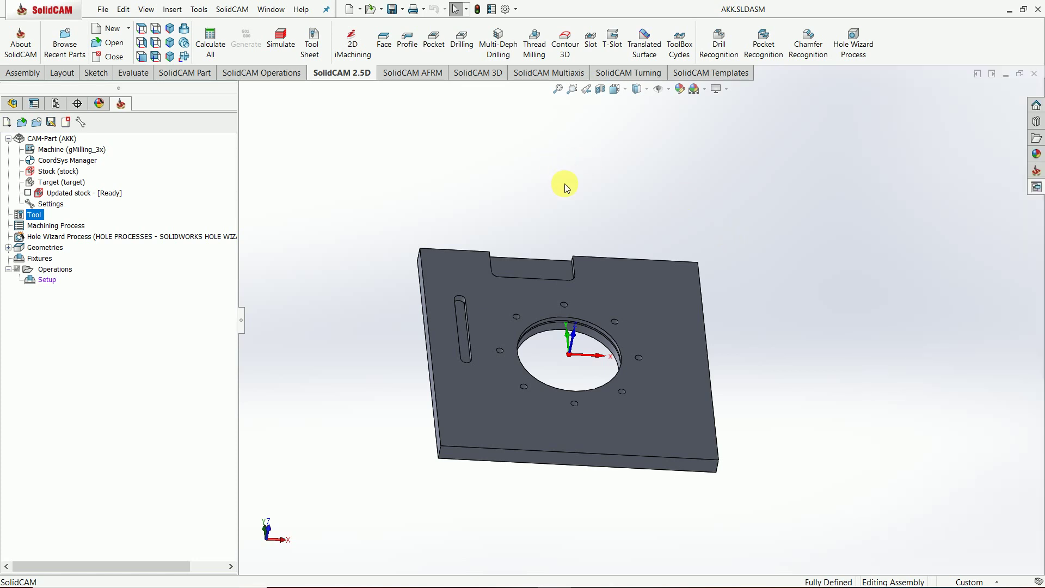
middle_drag(564, 184, 497, 189)
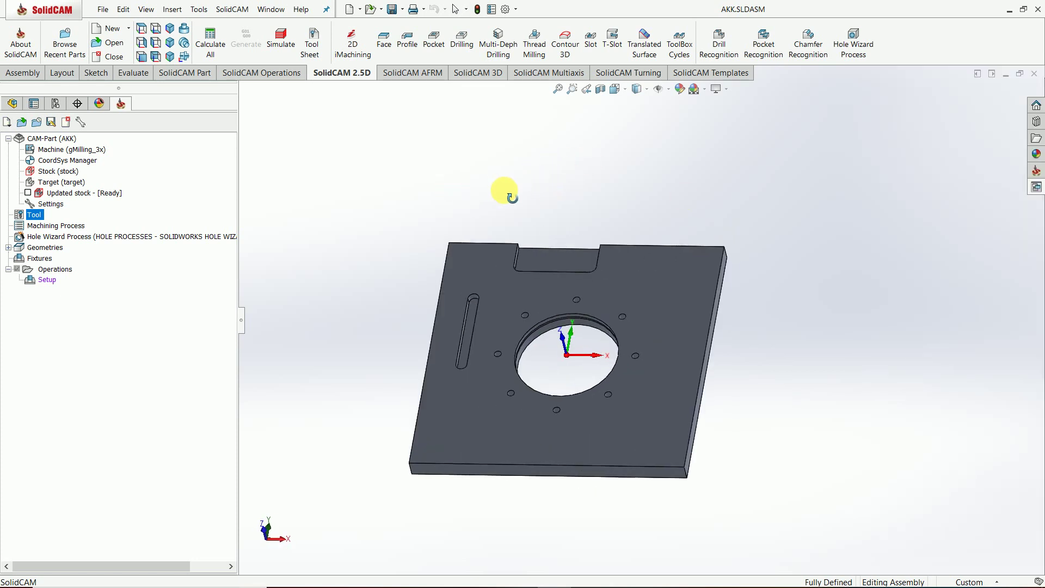
Start a face milling operation on the updated stock and assign it a new face mill with the default 40 mm diameter.
click(385, 49)
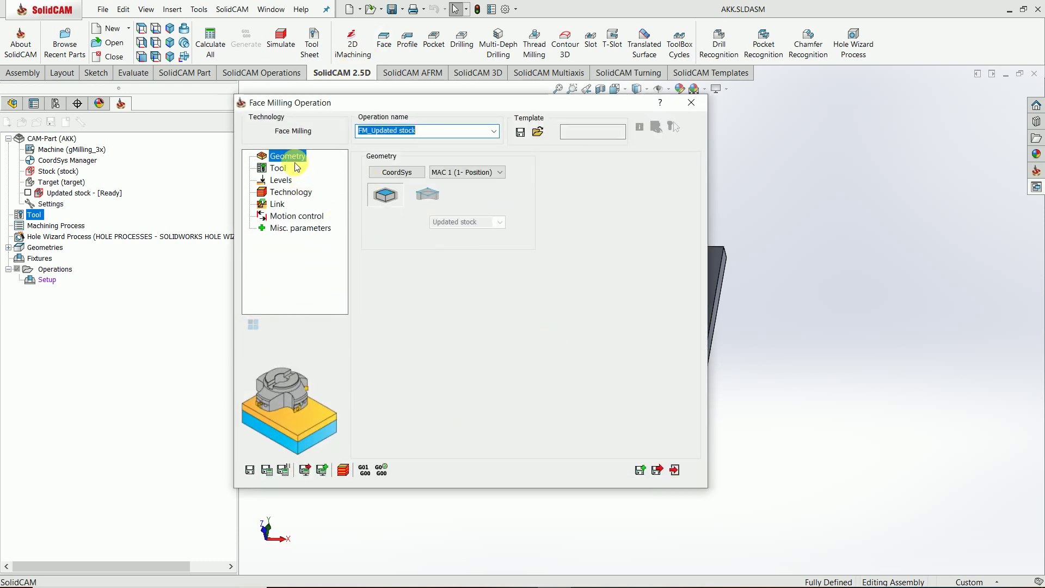
click(278, 169)
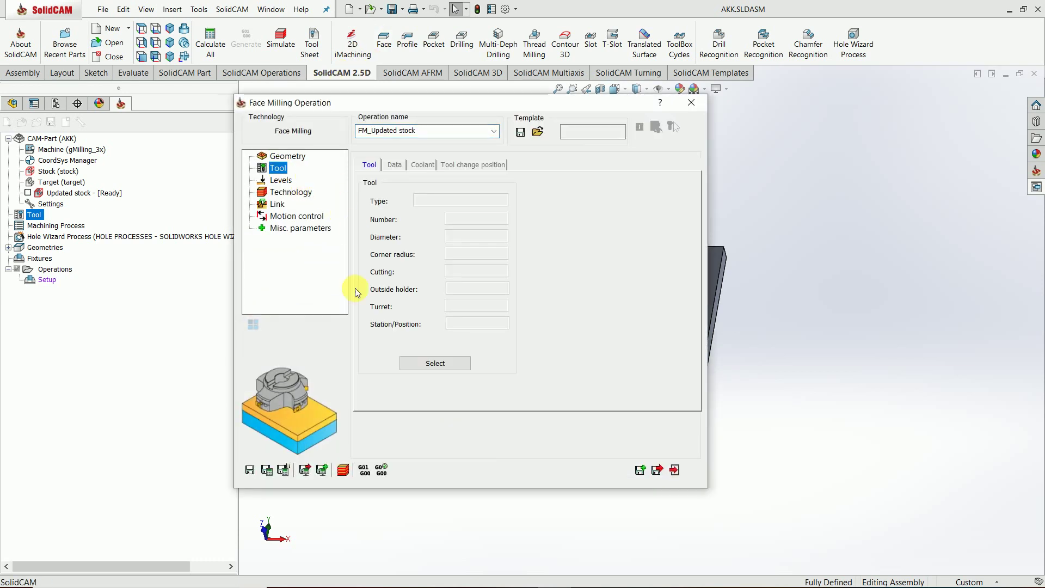
click(417, 362)
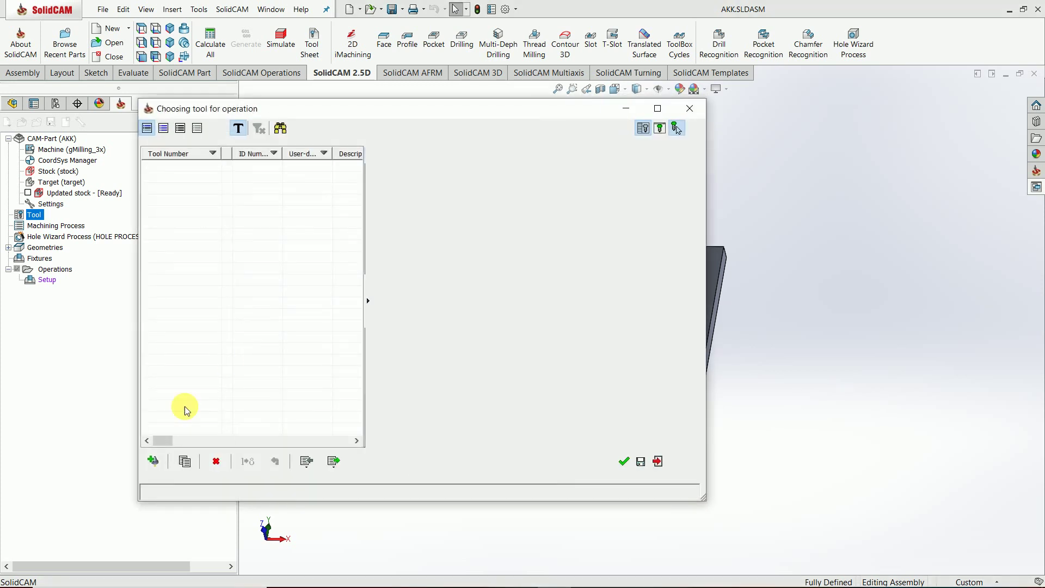
click(151, 465)
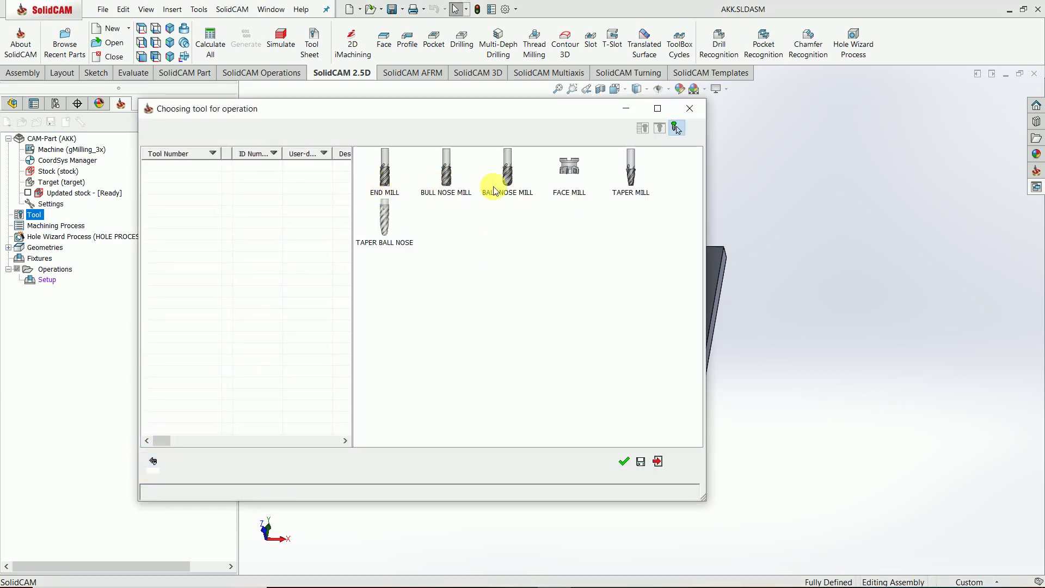
click(570, 185)
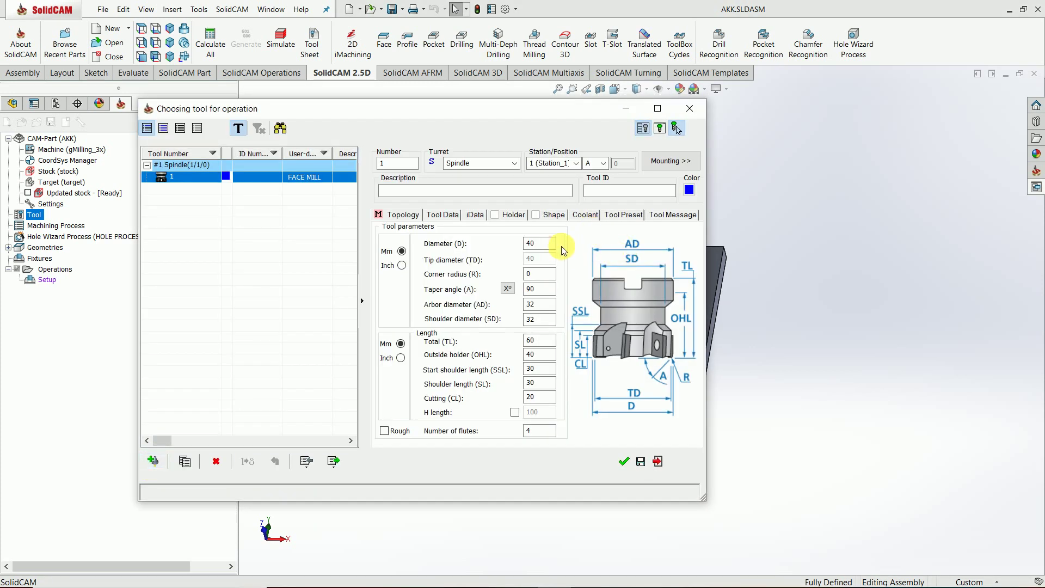
click(531, 244)
double_click(530, 244)
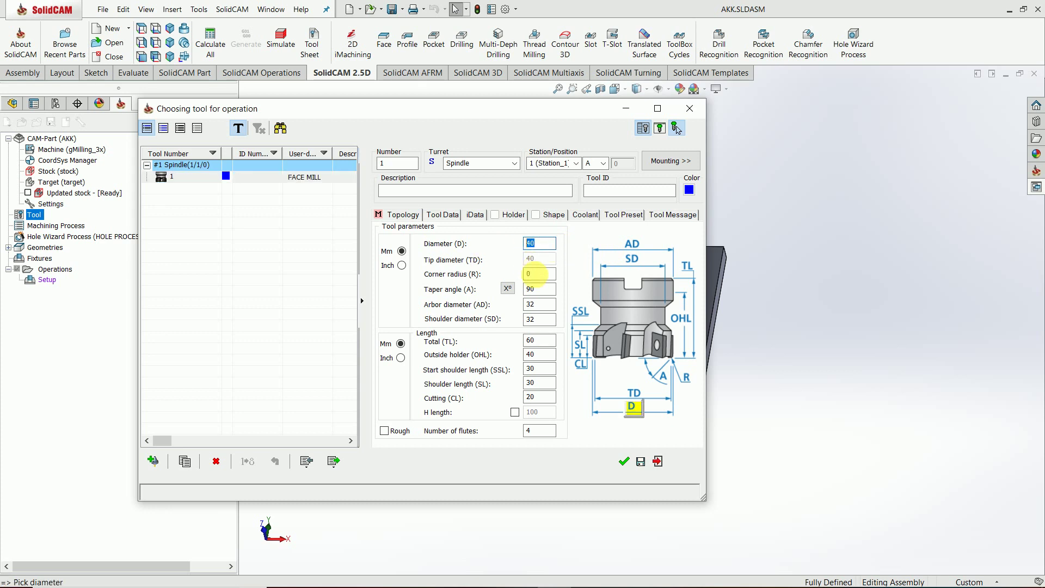
click(624, 463)
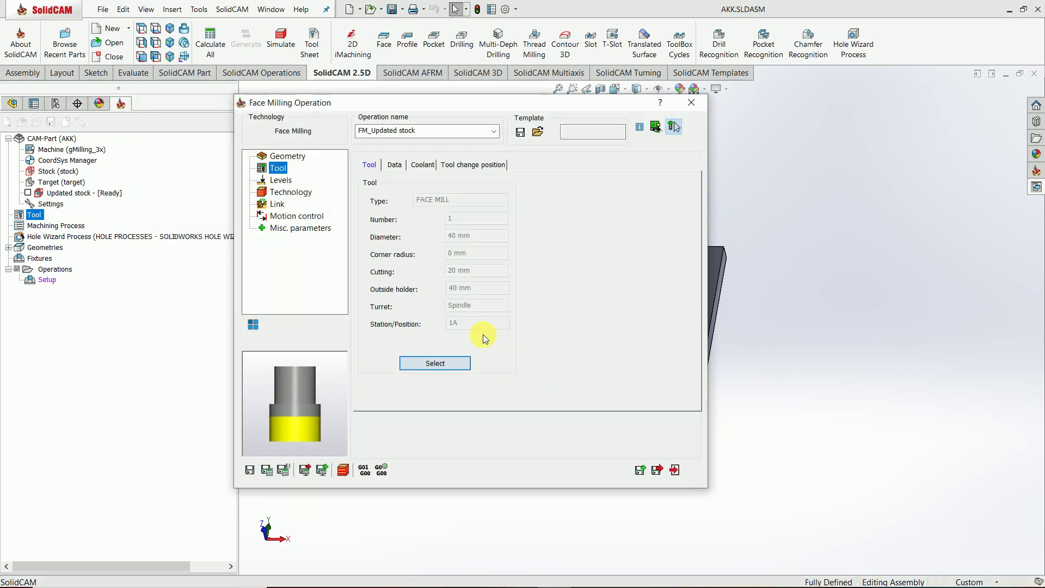
Save and calculate the face milling operation with its default levels and hatch technology, accept the upper level, and close it.
click(279, 180)
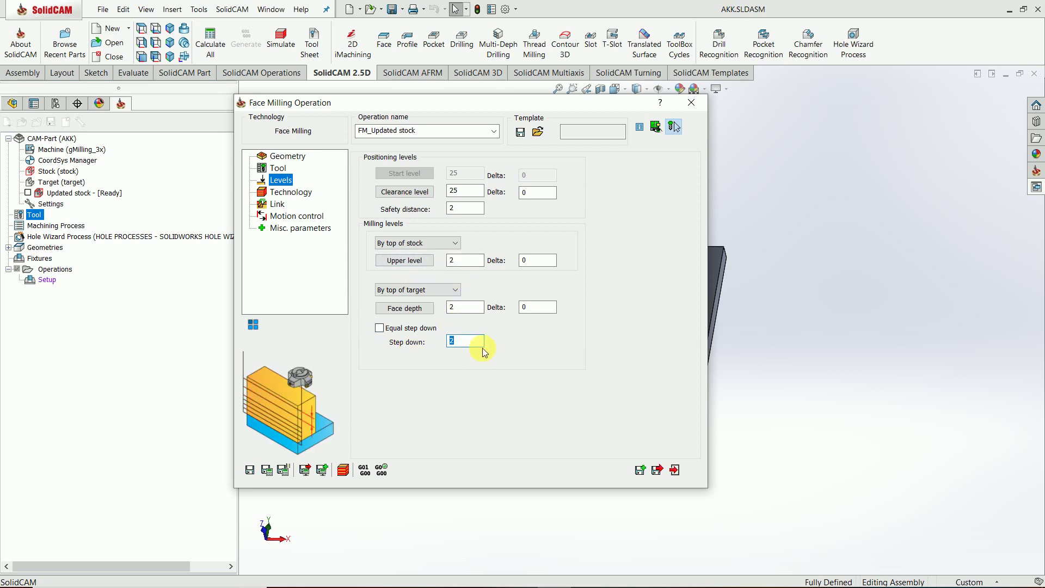
click(291, 192)
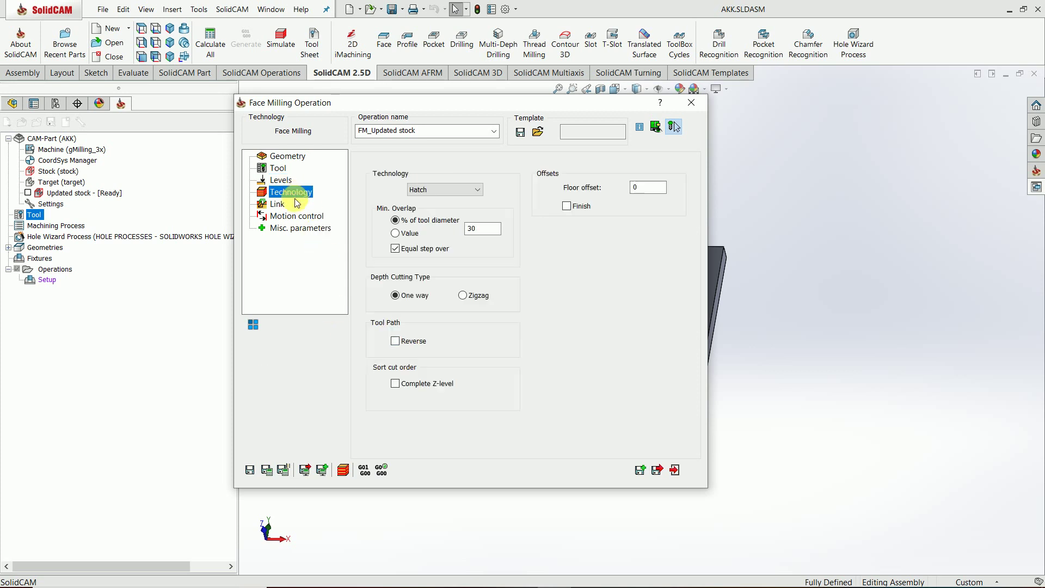
click(267, 470)
click(674, 471)
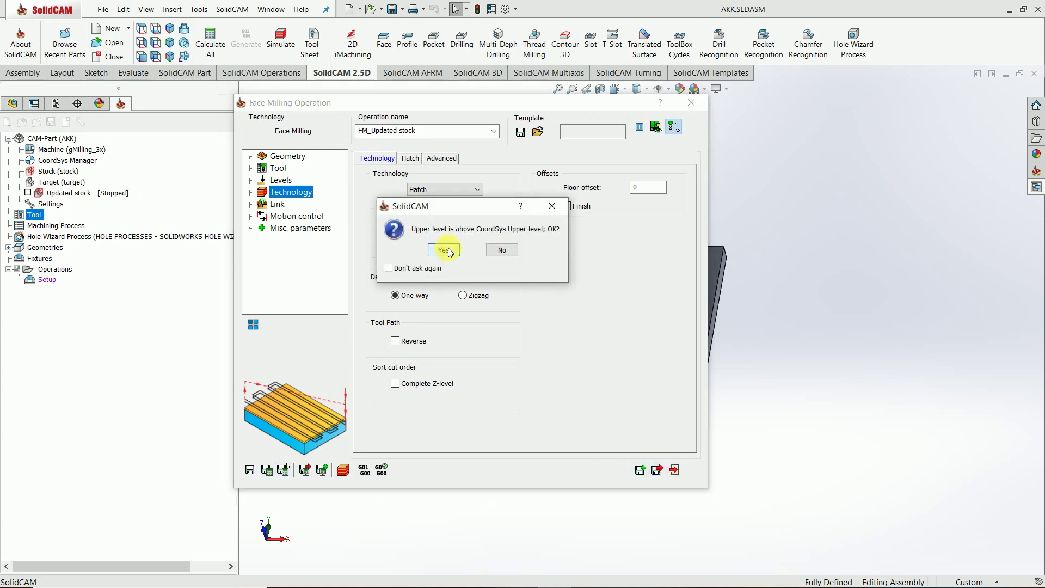
click(445, 250)
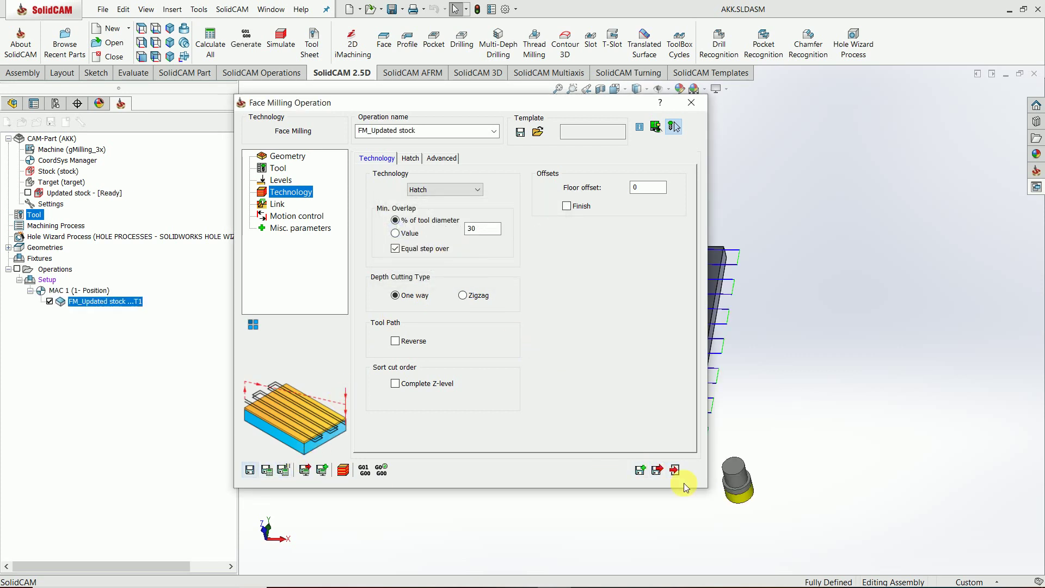
click(674, 469)
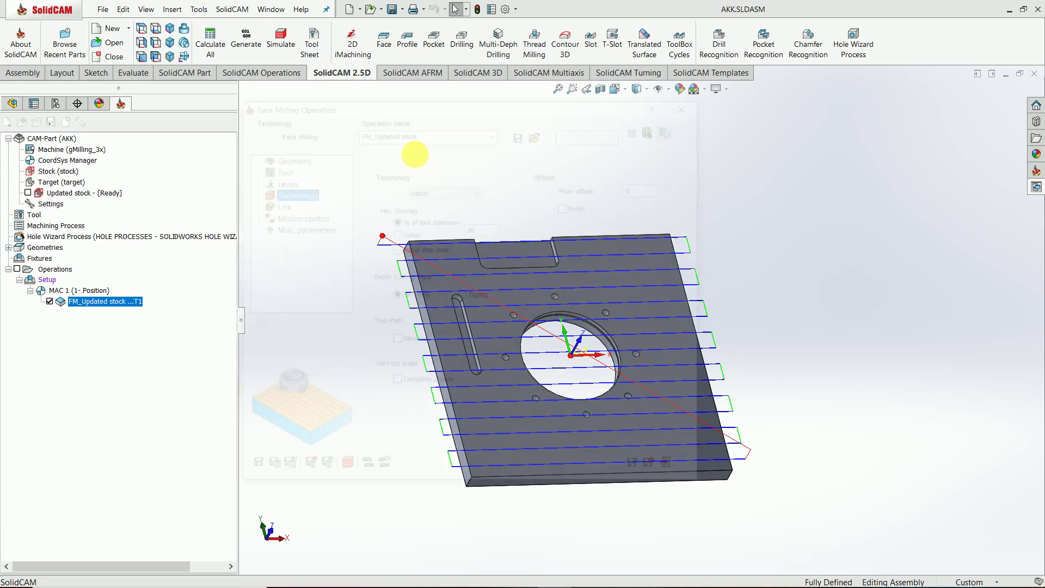
Rename the face milling operation as face_milling, recalculate it and close it.
text(face)
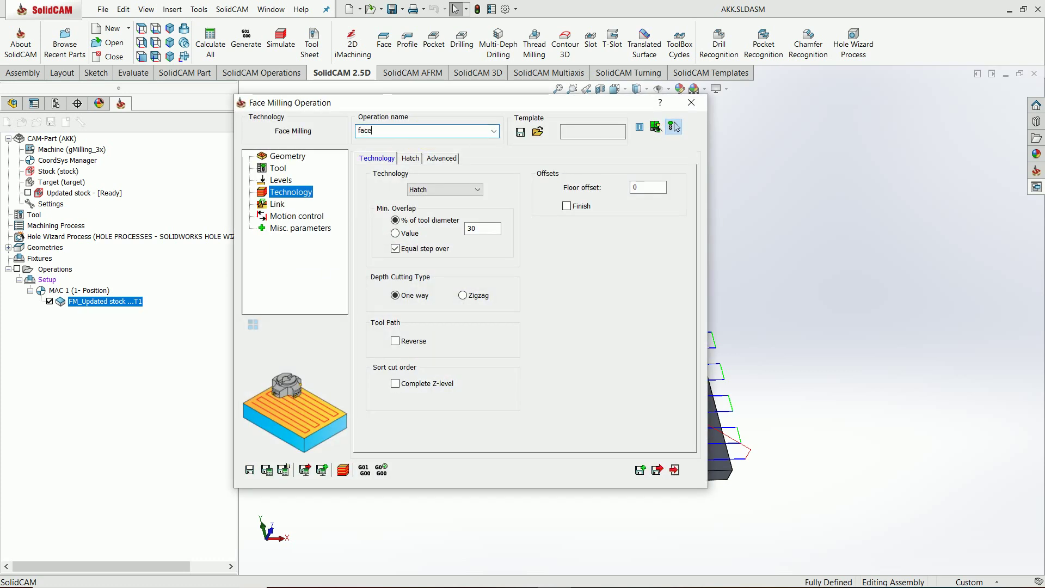
text(_milling)
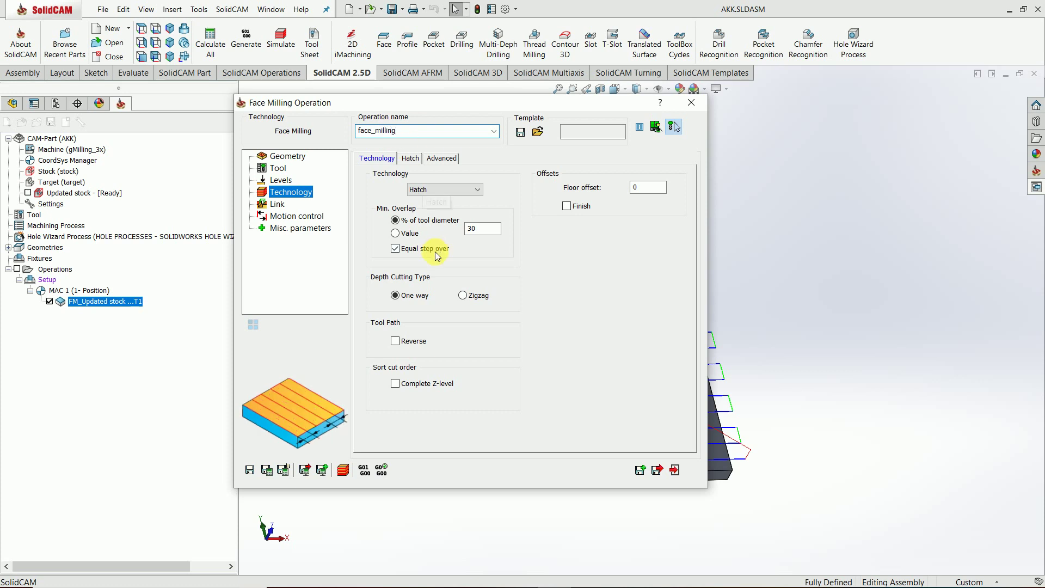
click(267, 471)
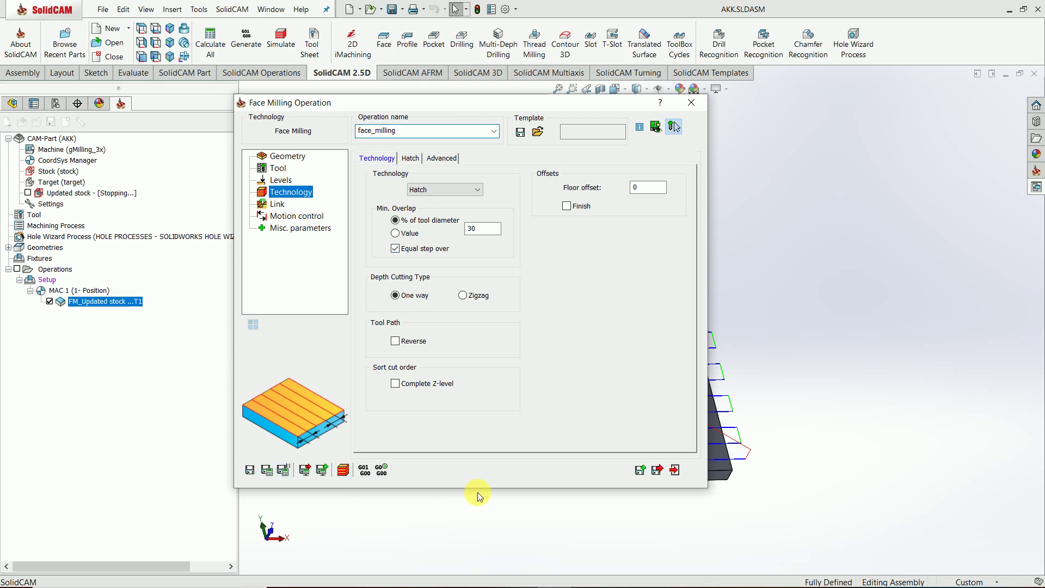
click(674, 471)
click(454, 256)
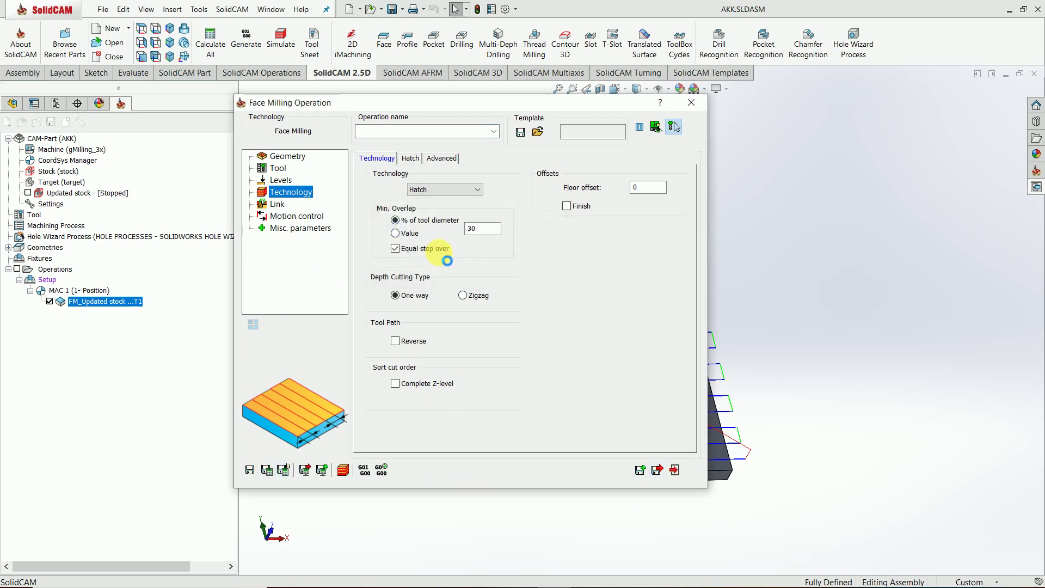
click(677, 472)
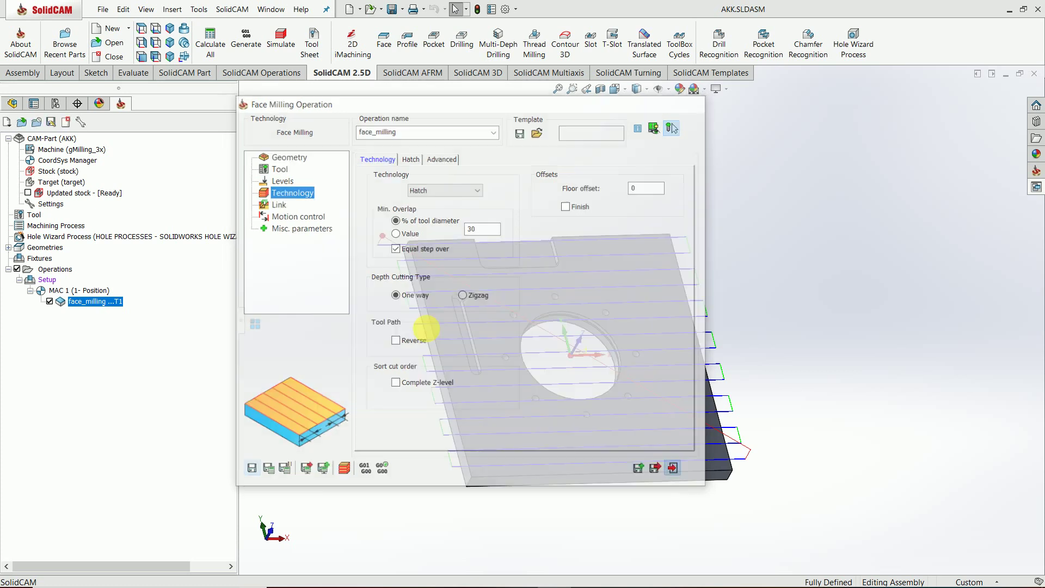
Start a profile operation and define its geometry from the upper circular edge of the large central hole.
middle_drag(457, 218, 439, 263)
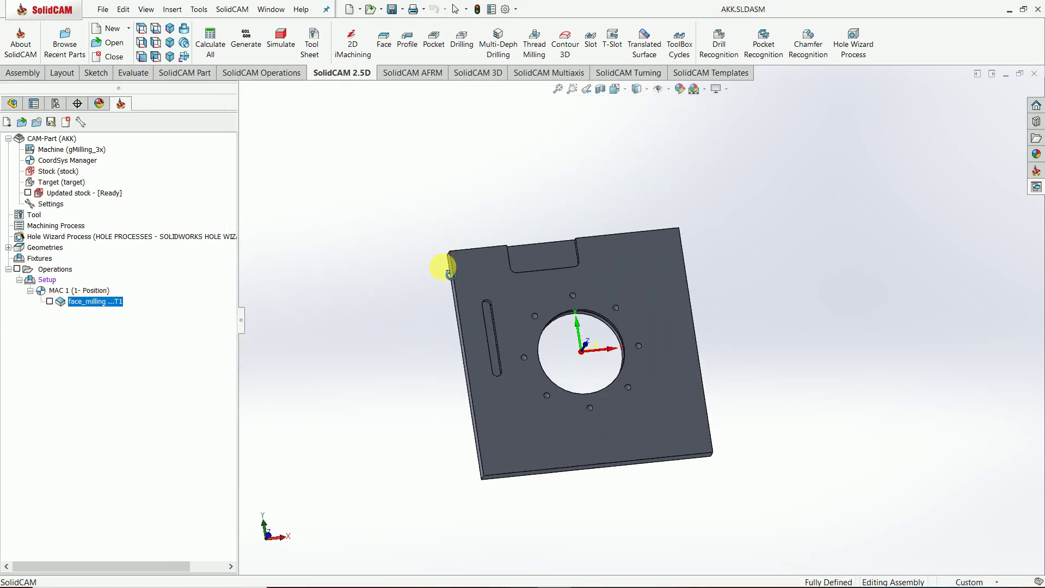
scroll(555, 326, down, 3)
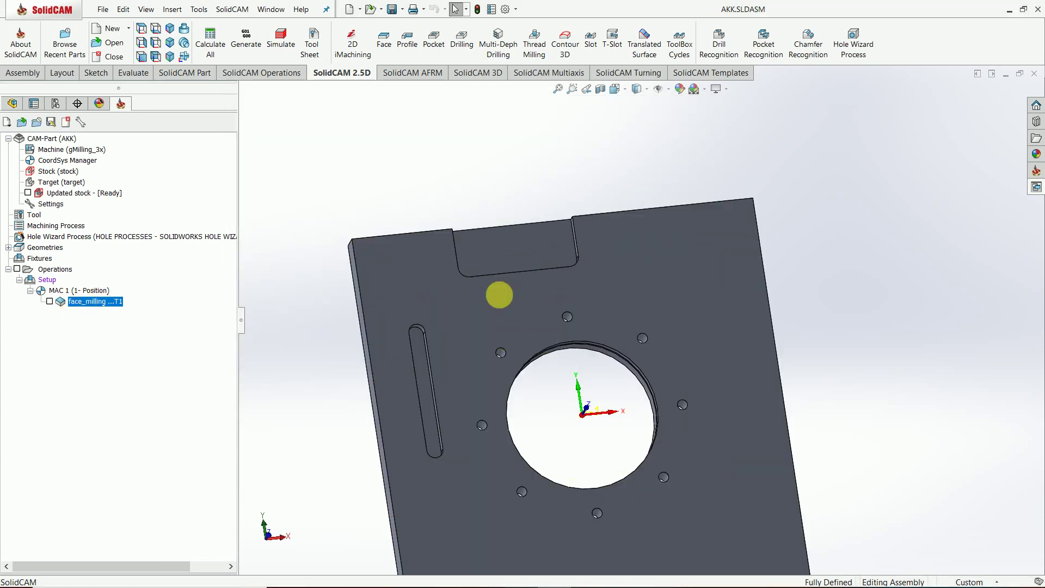
scroll(563, 387, up, 2)
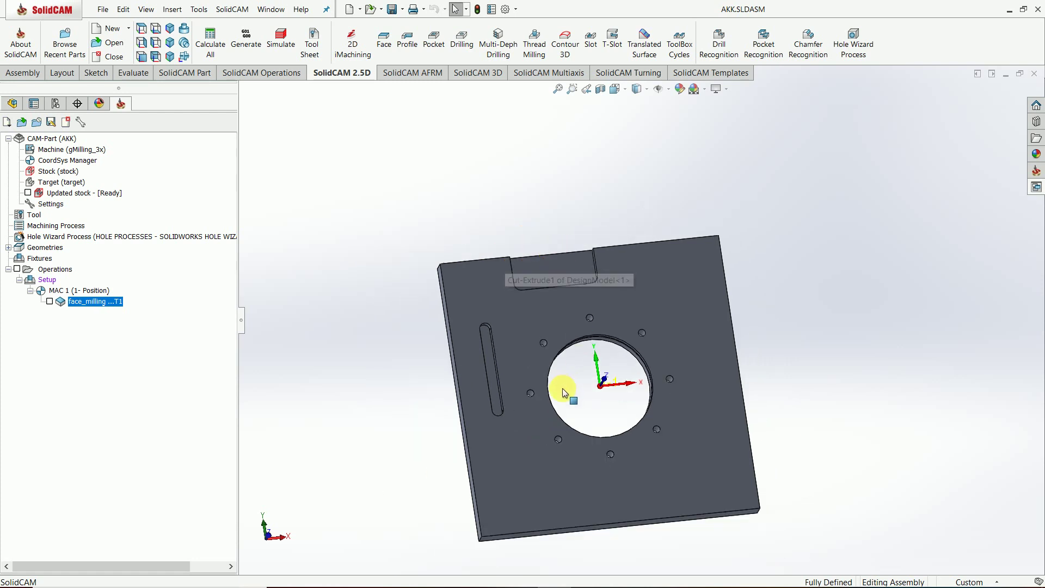
scroll(563, 387, down, 1)
click(436, 46)
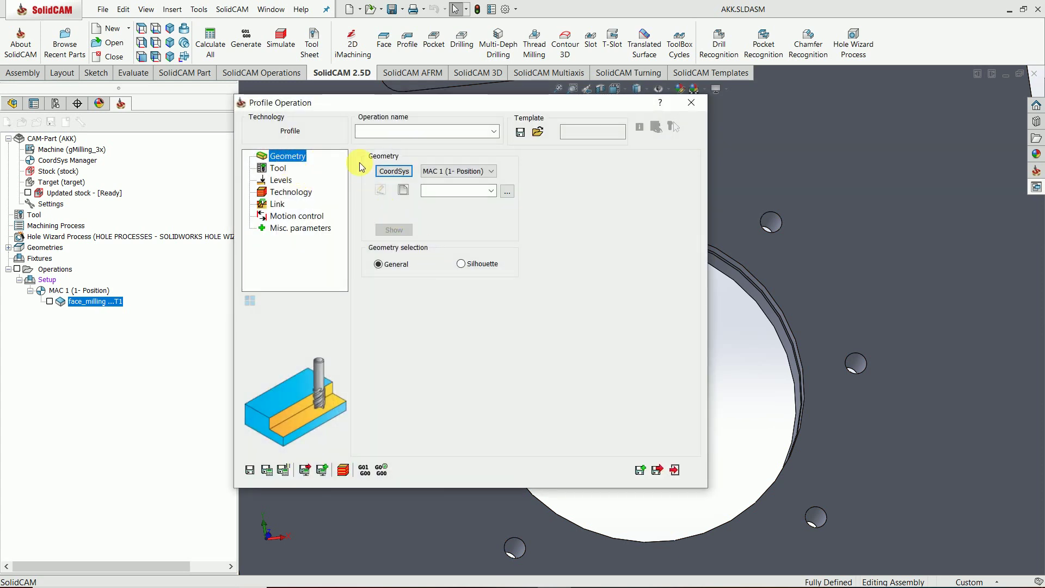
click(403, 190)
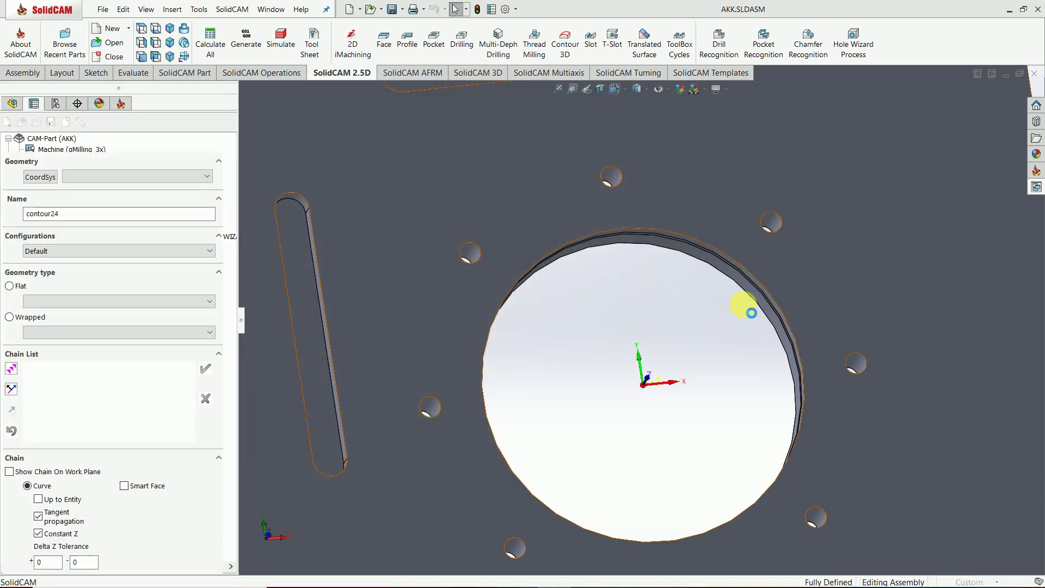
scroll(756, 288, down, 2)
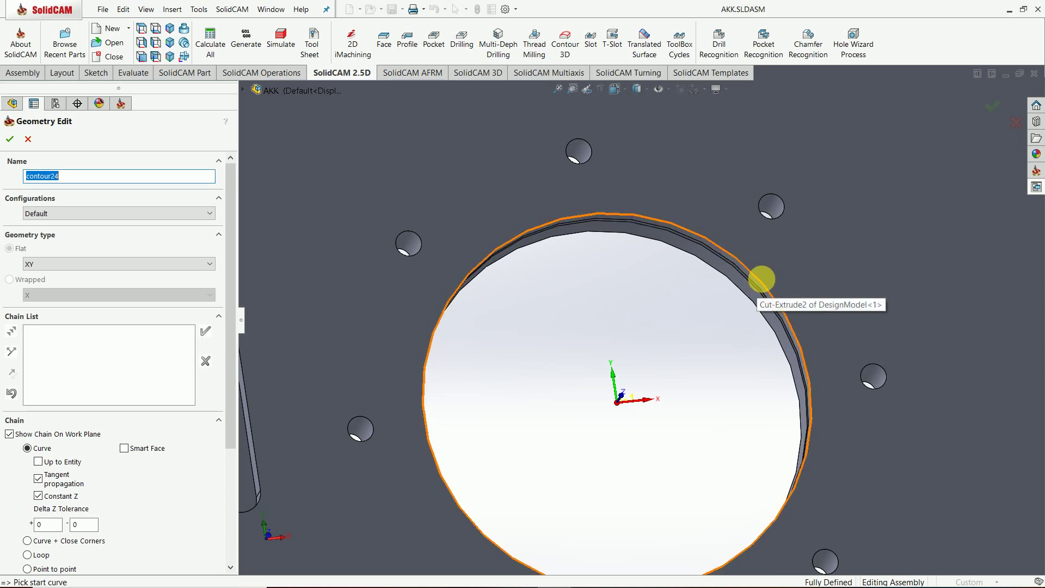
click(761, 282)
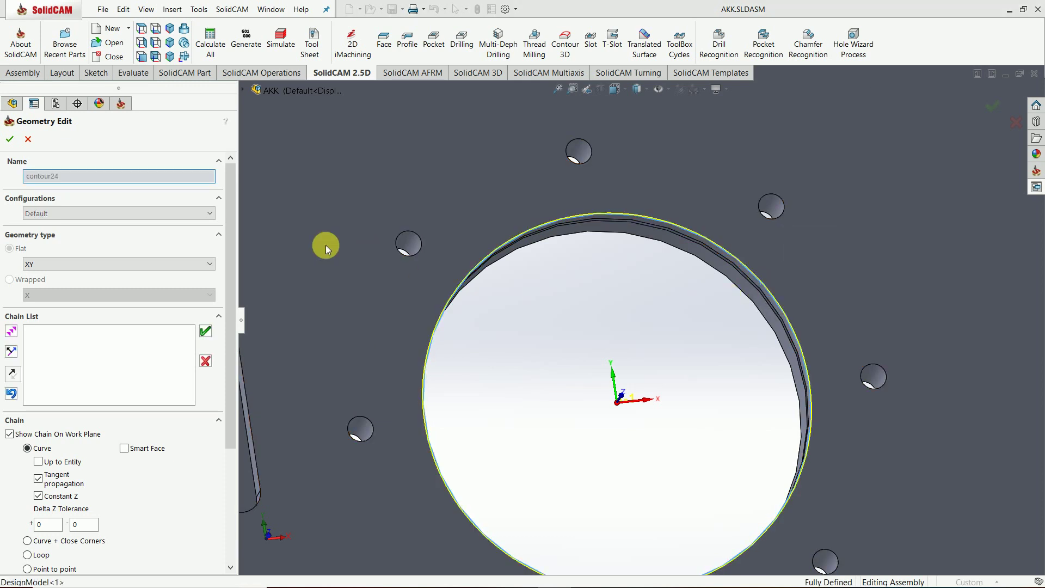
click(401, 250)
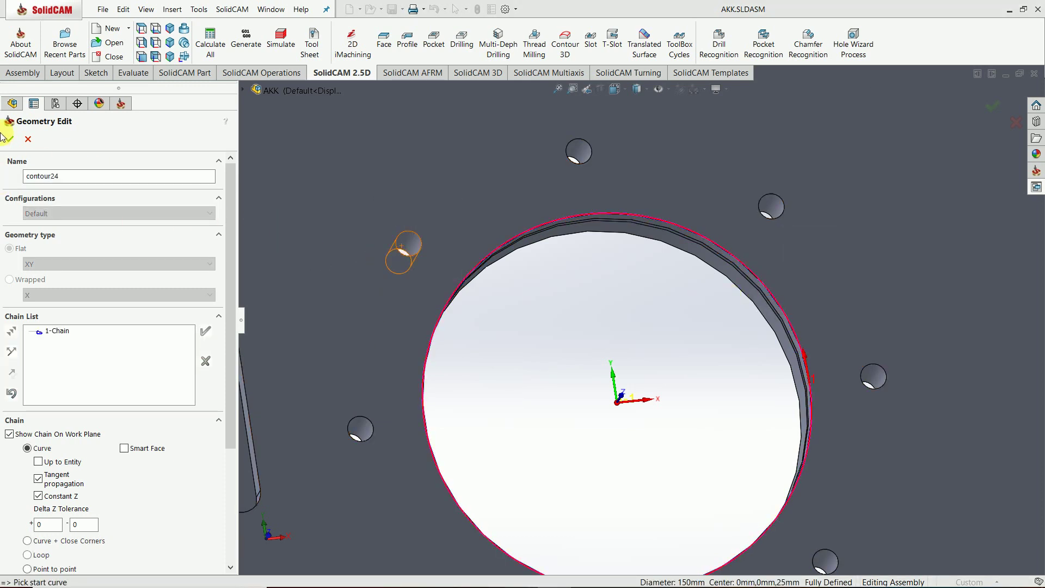
click(11, 141)
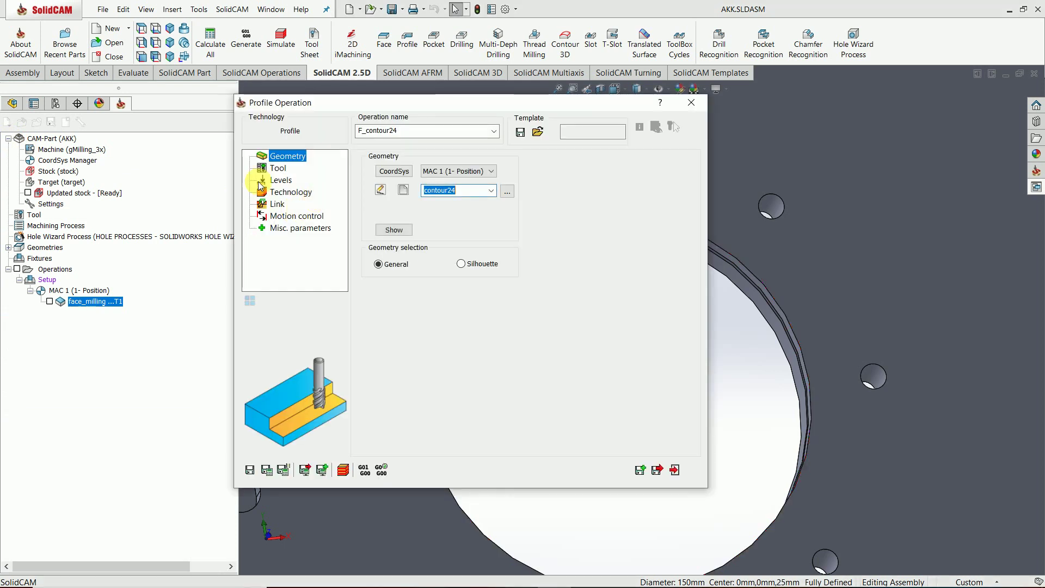
Add a new end mill with 20 mm diameter, shoulder and arbor diameter, and assign it to the profile operation.
click(278, 168)
click(434, 361)
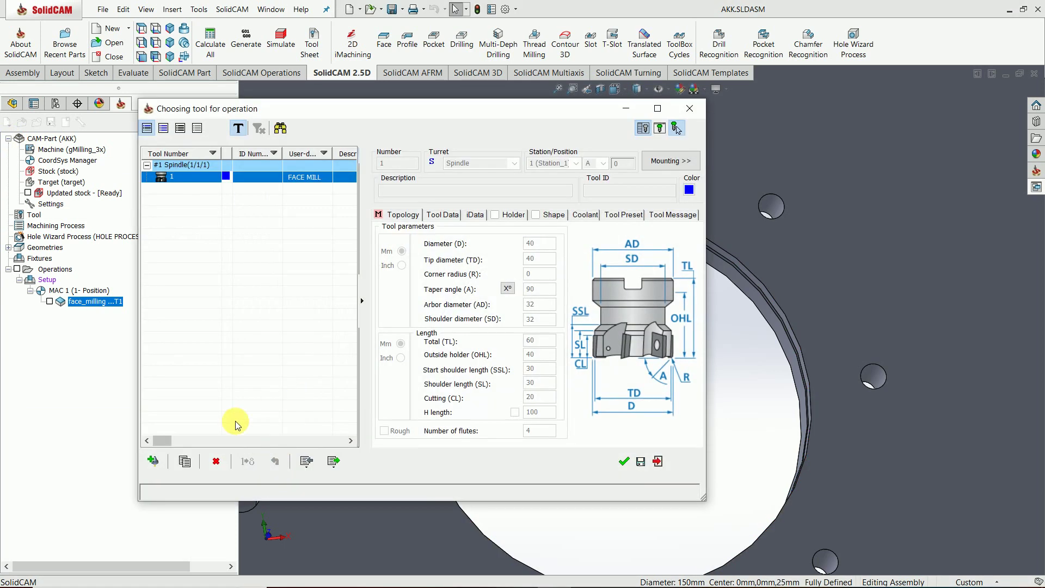
click(153, 461)
click(384, 209)
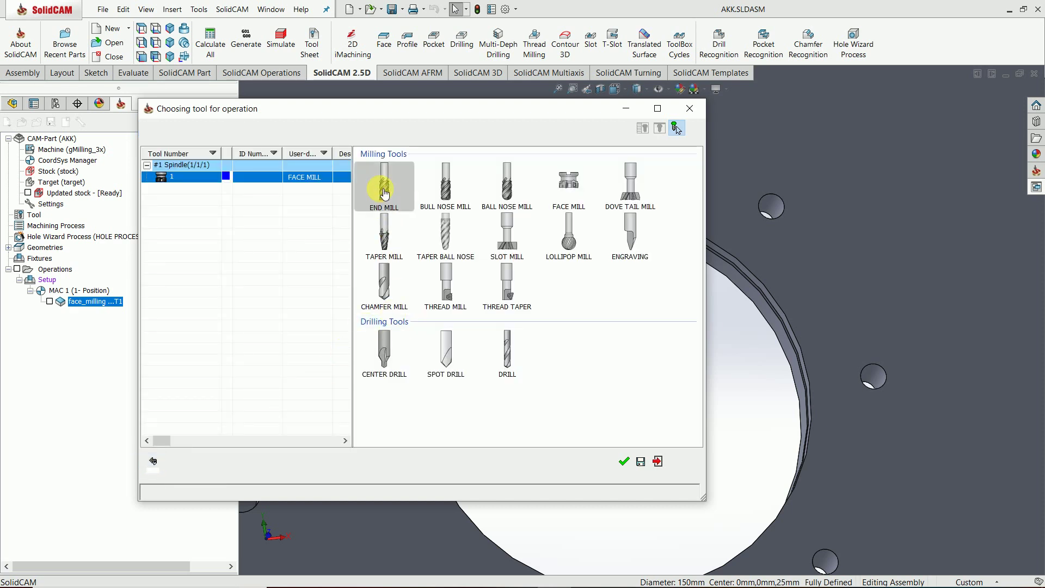
click(542, 254)
double_click(542, 254)
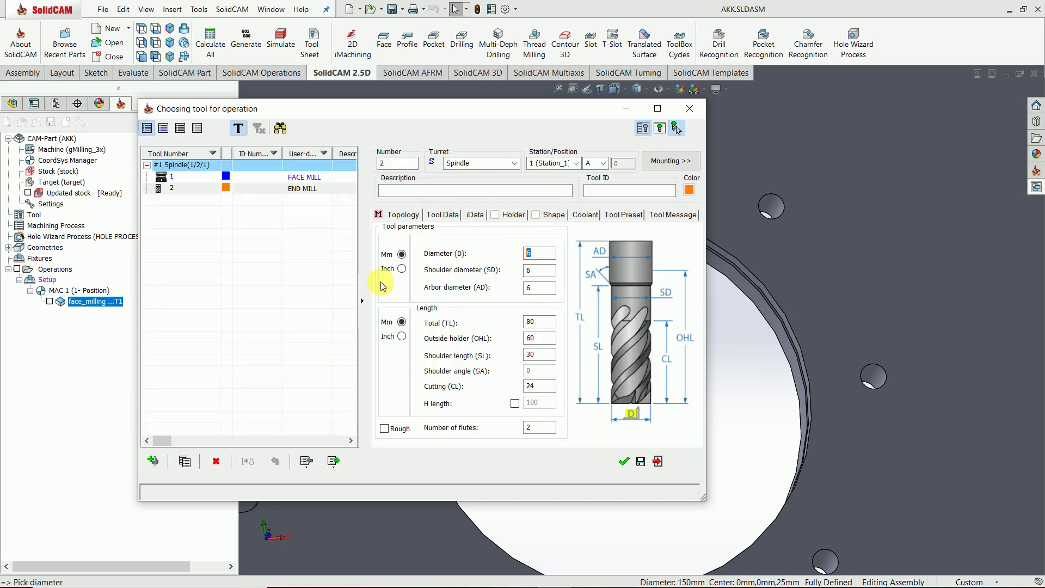
text(20)
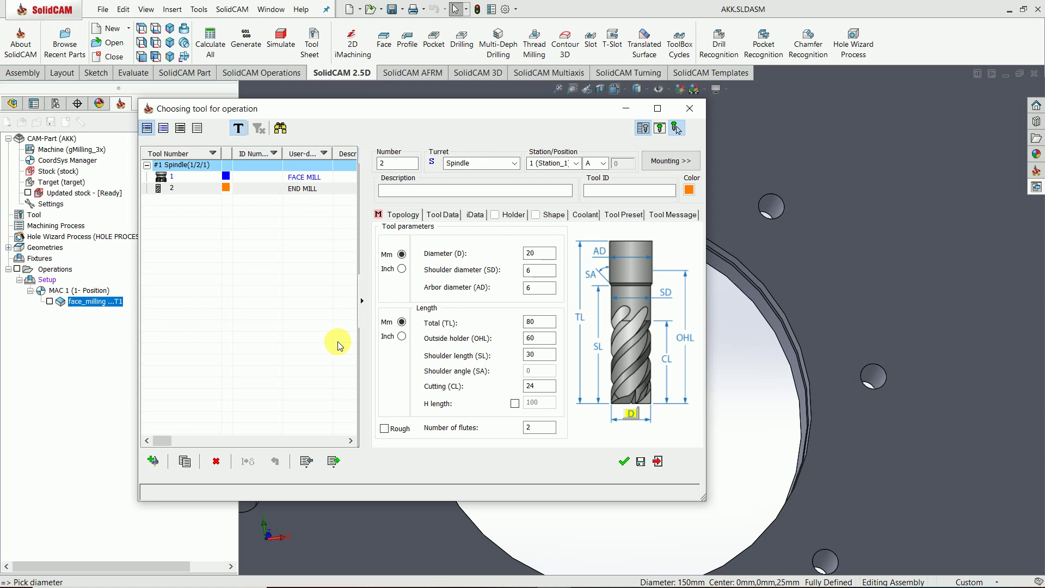
click(541, 287)
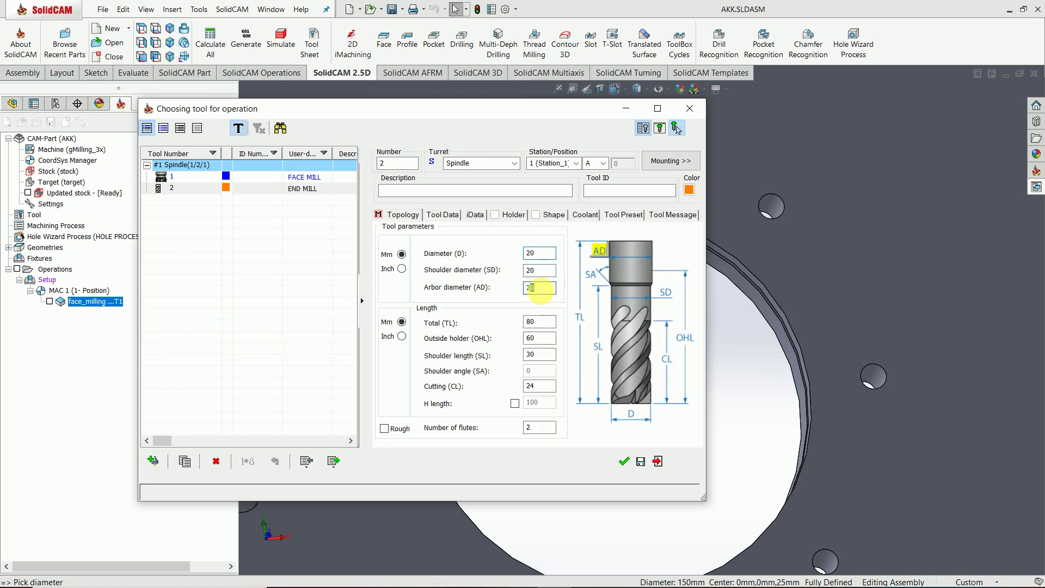
click(624, 462)
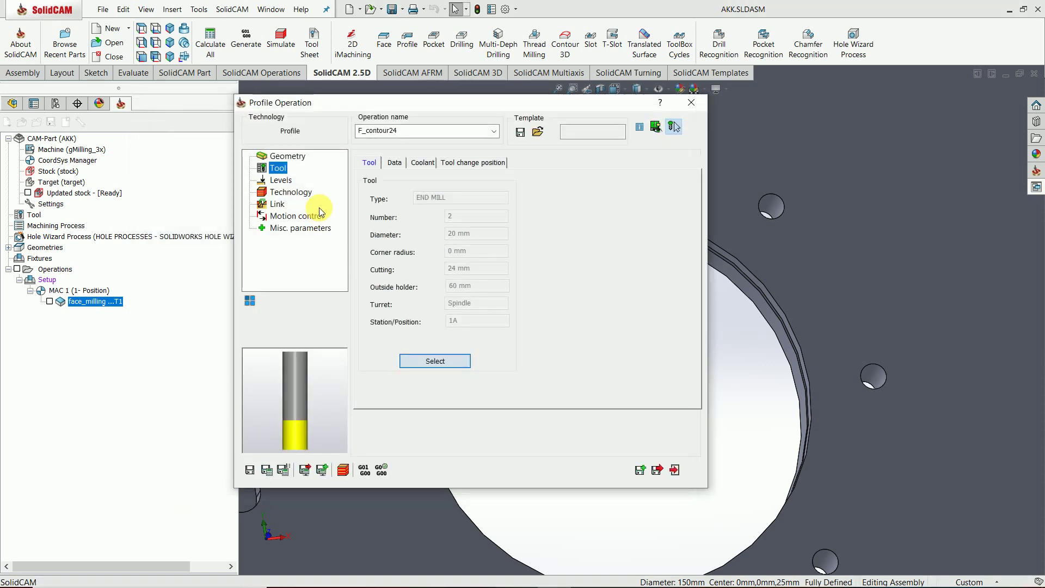
Set the tool's feed XY to 1000, finish feed to 800, feed Z to 300, spin rate to 2000 rpm and finish spin to 2500 rpm.
click(395, 162)
double_click(565, 218)
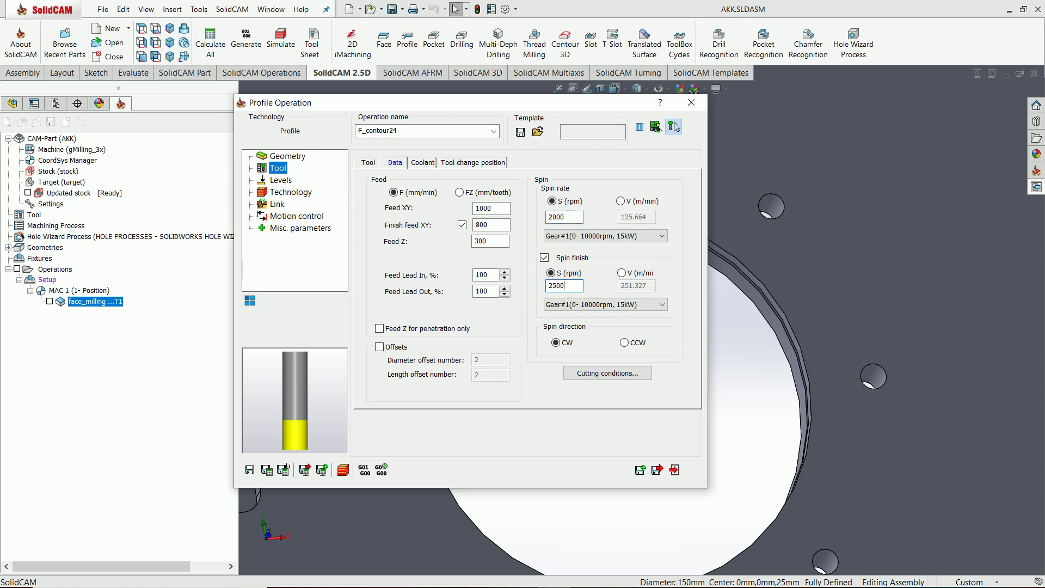
Keep the upper level by top of target and set the profile depth to 25 by picking the plate's bottom face.
click(281, 180)
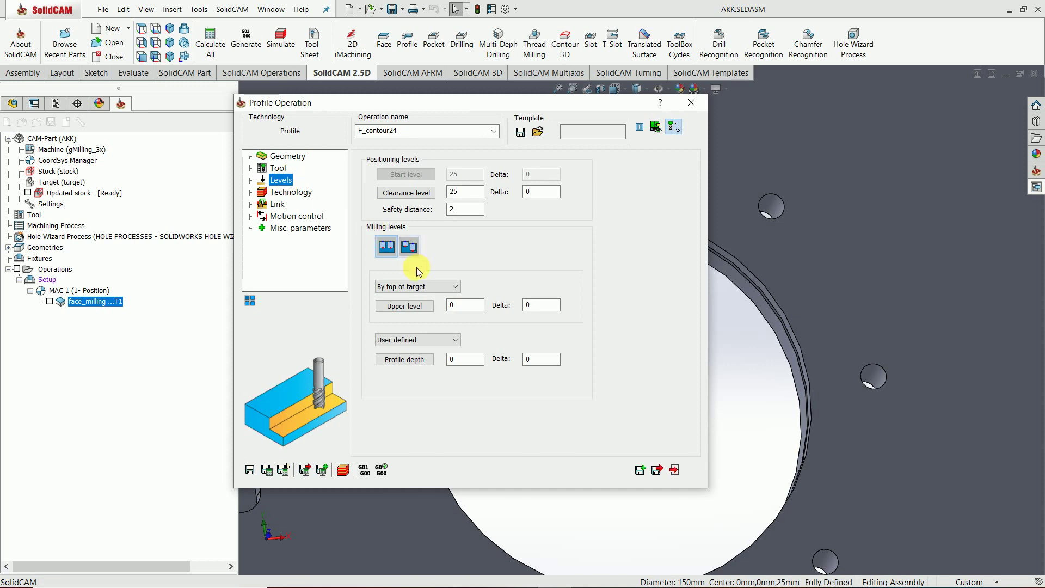
click(423, 289)
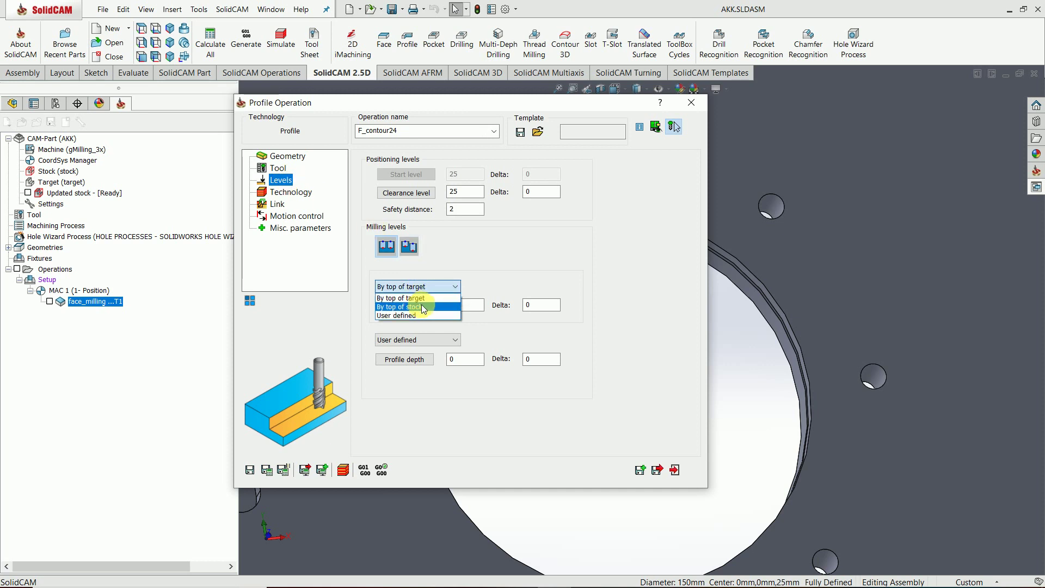
click(423, 307)
click(430, 287)
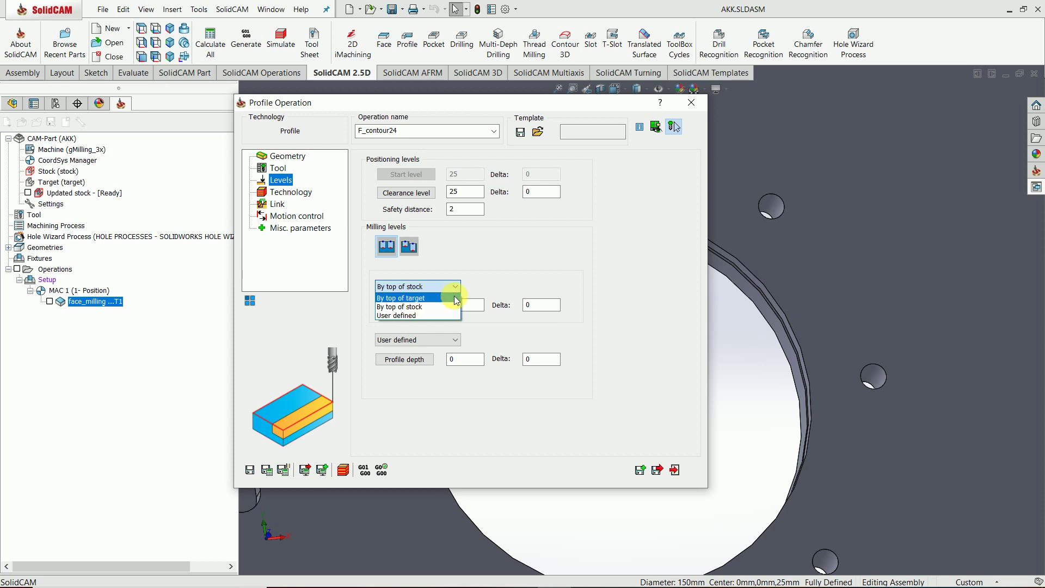
click(431, 298)
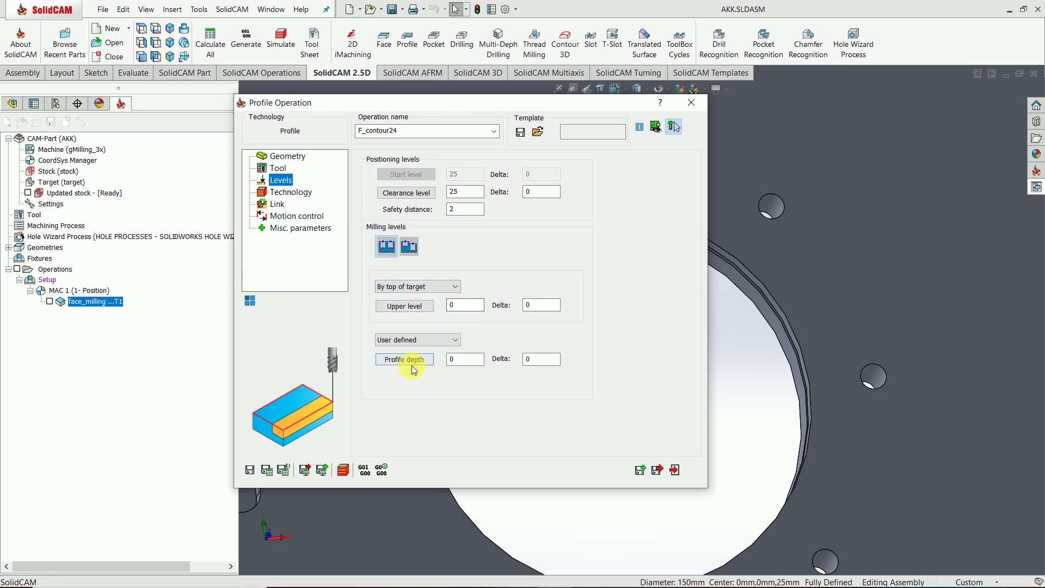
click(415, 365)
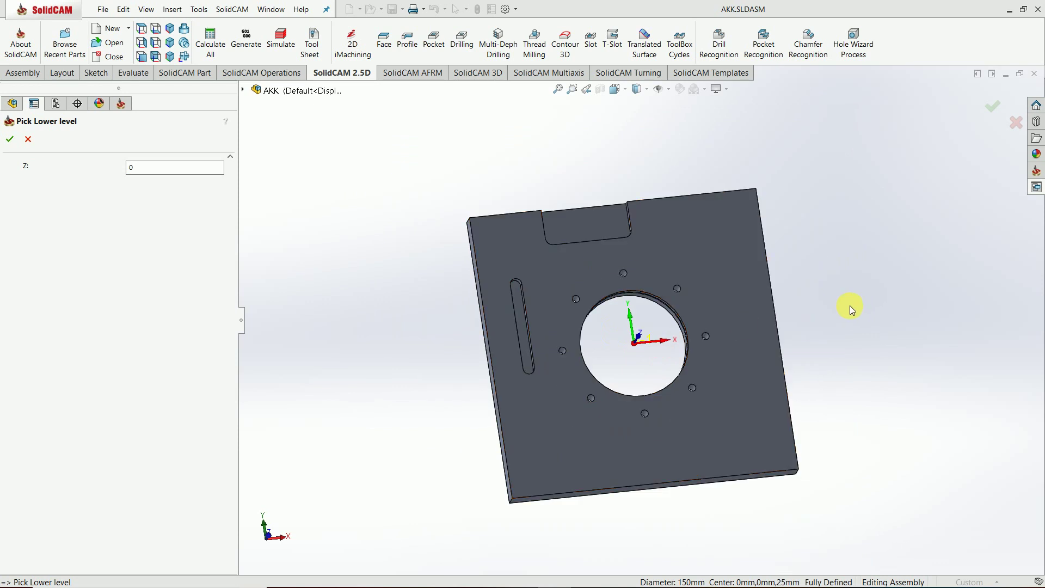
middle_drag(852, 309, 655, 275)
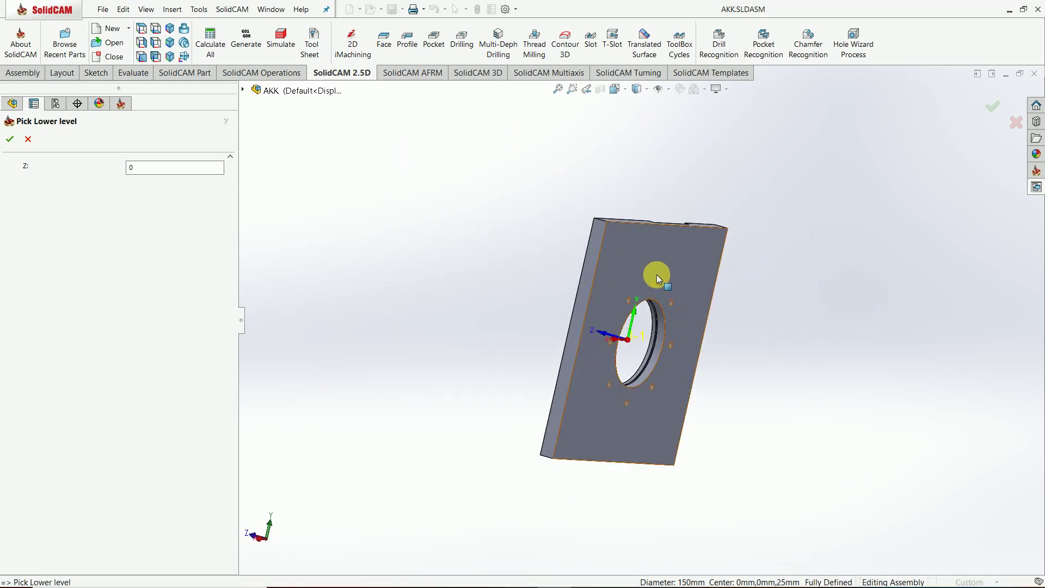
click(619, 266)
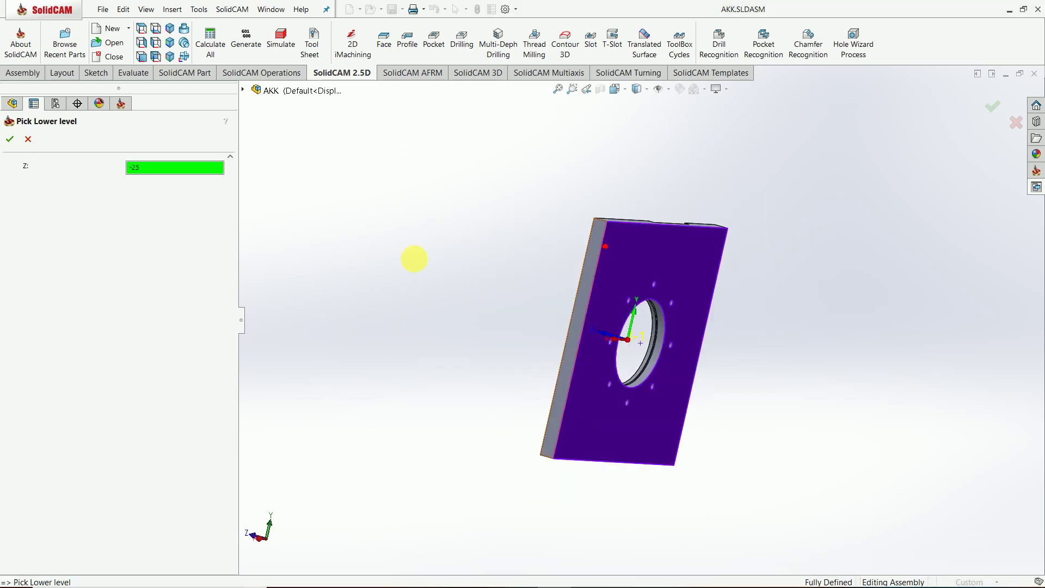
click(9, 139)
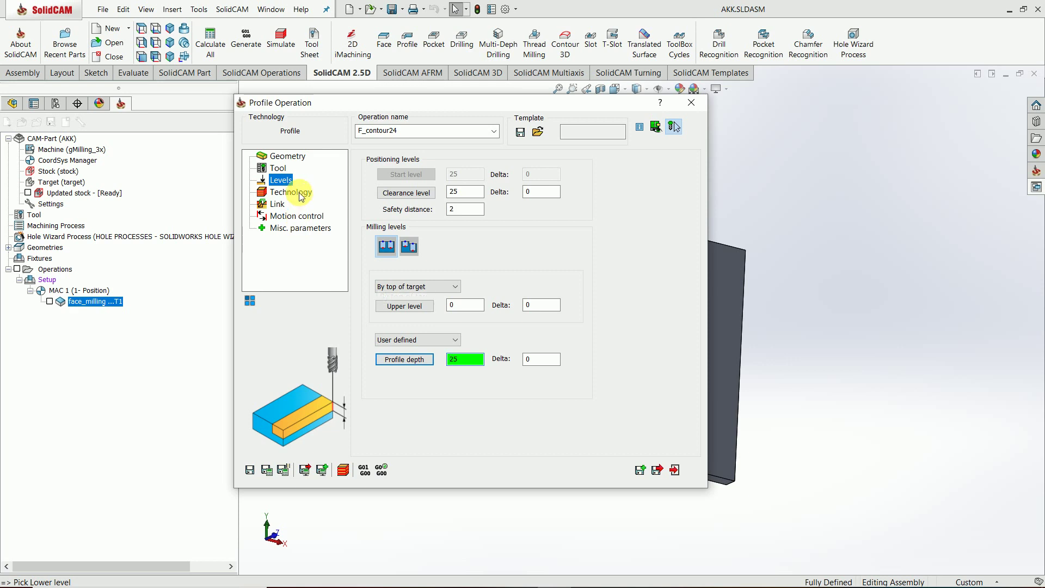
Disable finishing and enable roughing with a wall offset of 0.3 and a step down of 1.
click(300, 194)
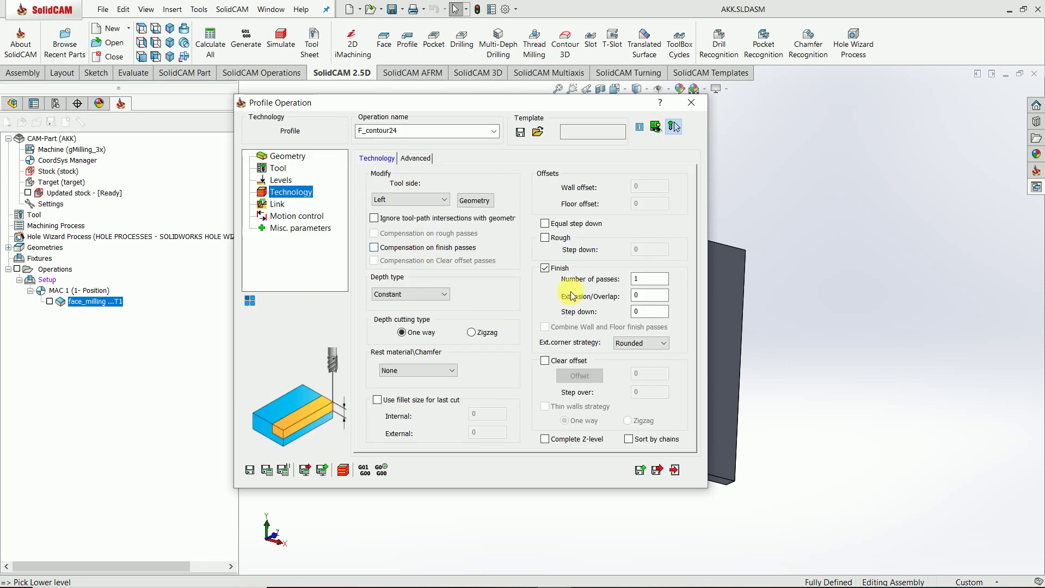
click(545, 268)
click(545, 237)
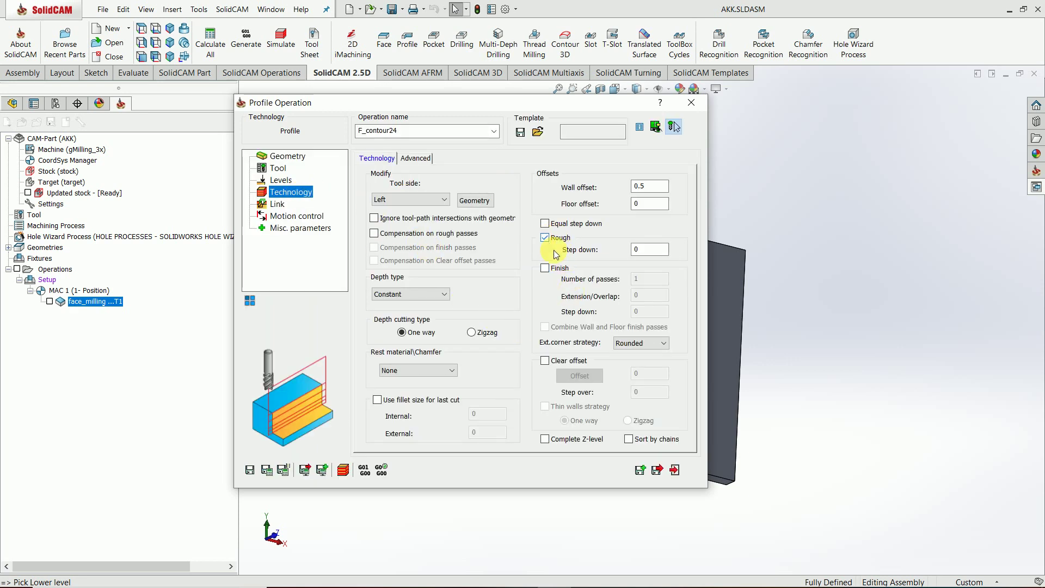
click(650, 204)
click(656, 188)
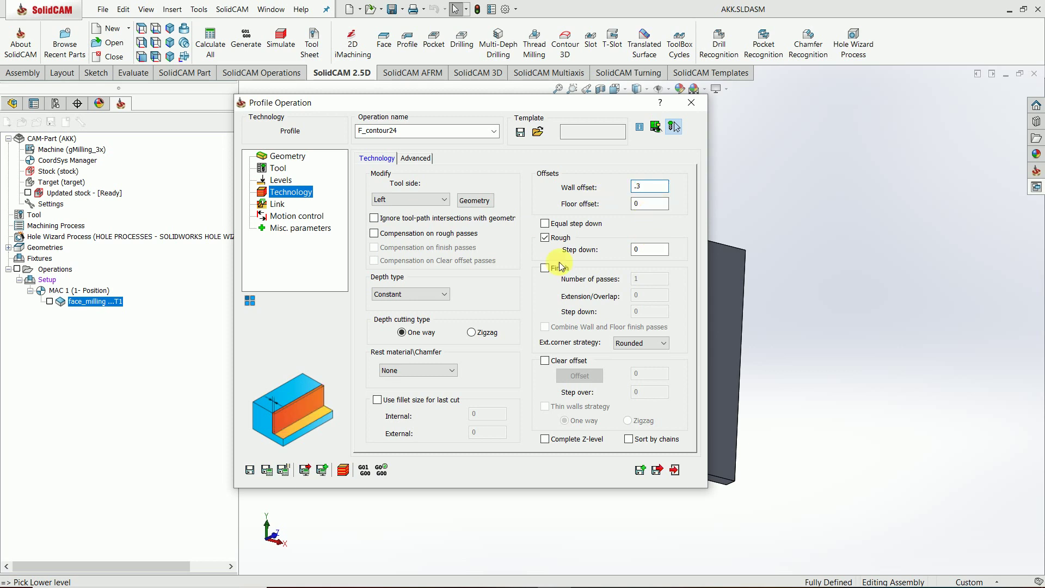
key(Tab)
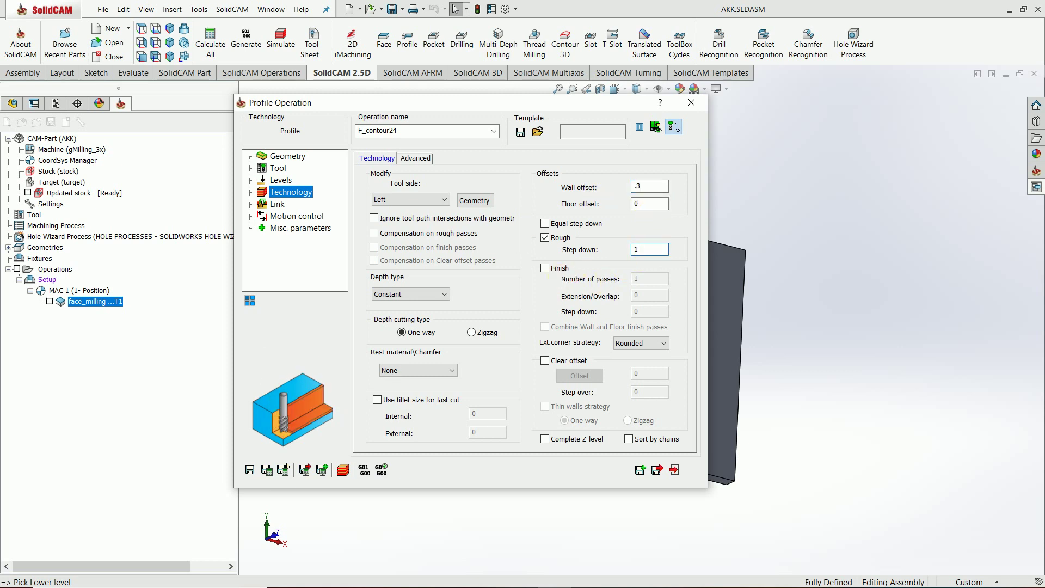
click(442, 304)
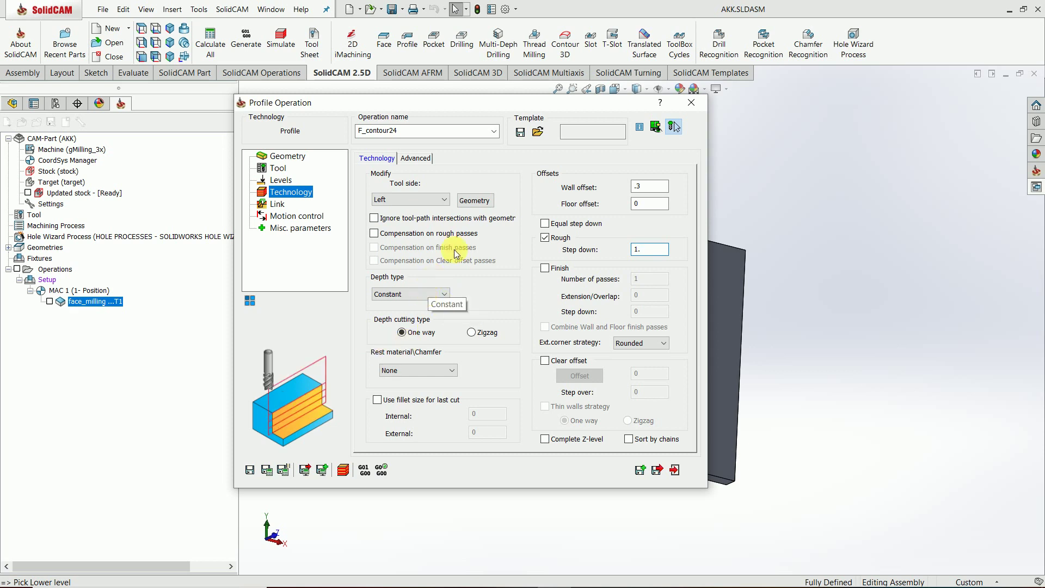
Check the hole chain's direction and left tool side in the geometry modification, and set the depth type to Helical.
click(475, 201)
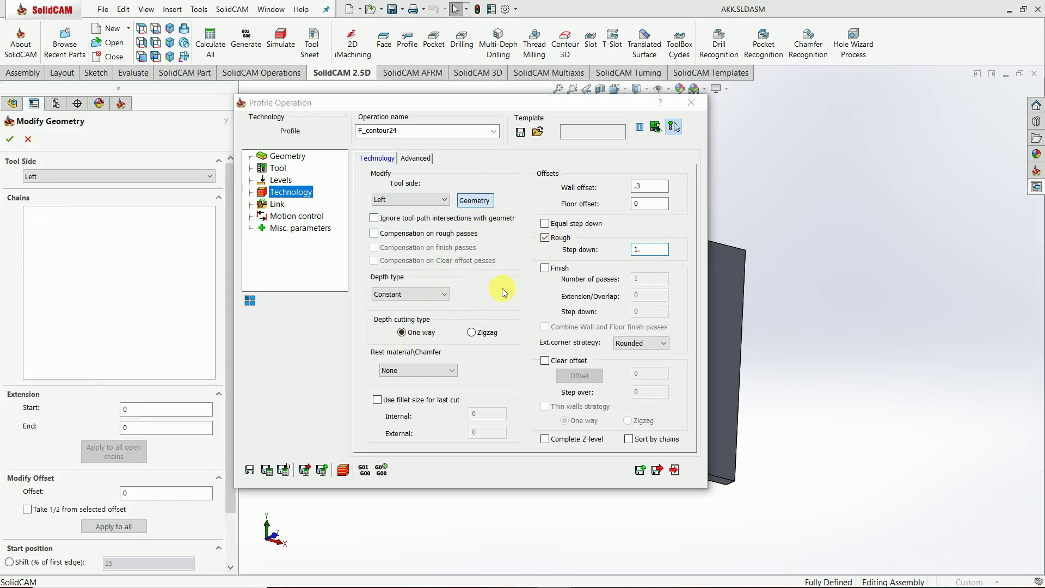
middle_drag(503, 292, 511, 254)
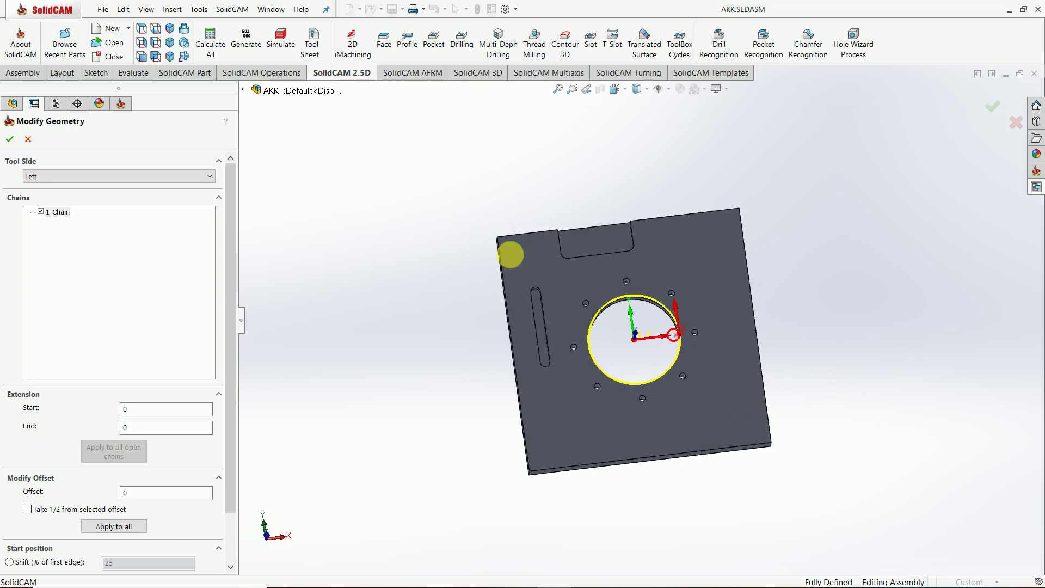
key(f)
click(29, 139)
click(10, 142)
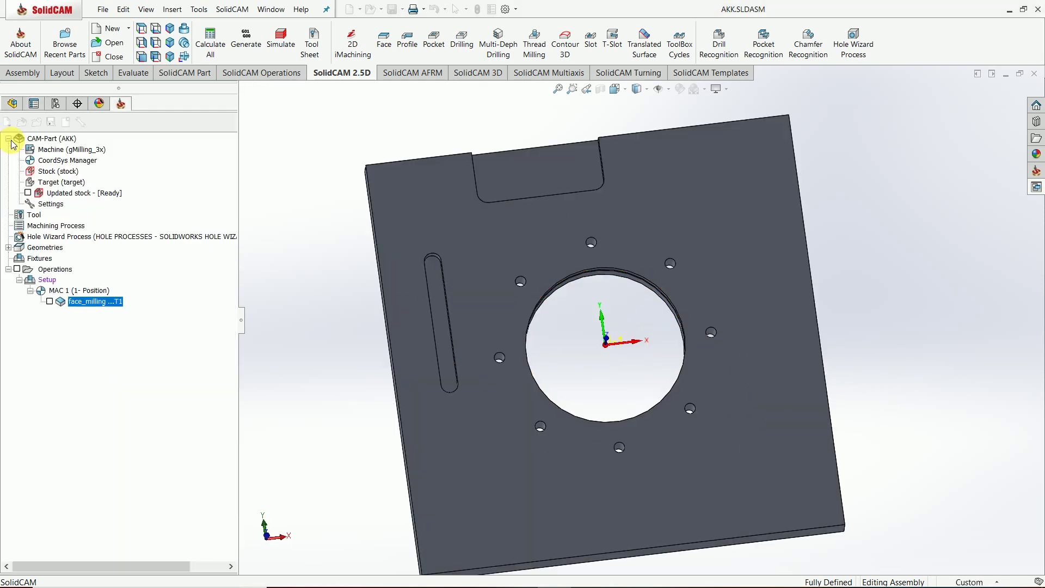
click(436, 296)
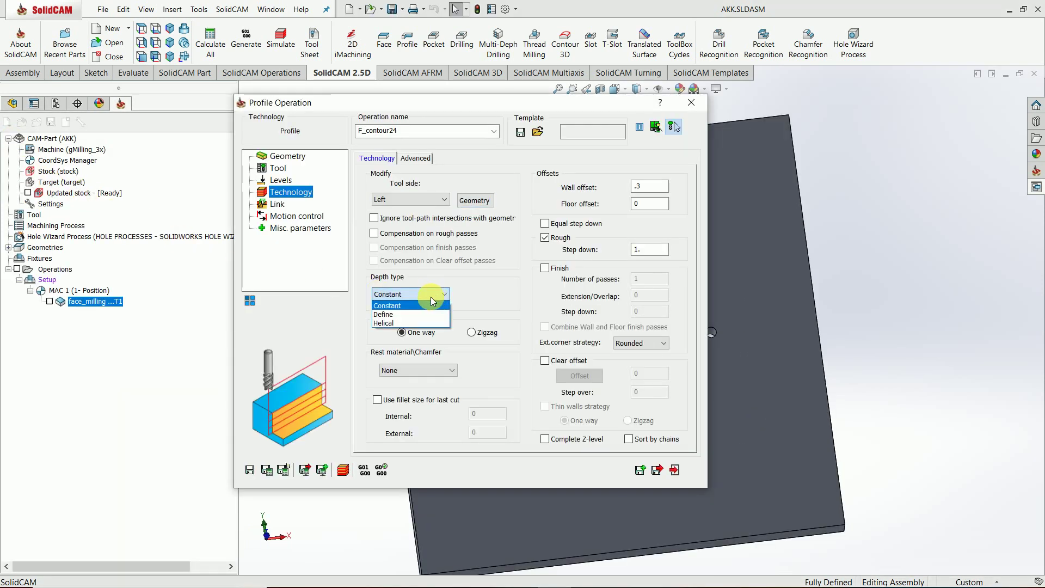
click(388, 324)
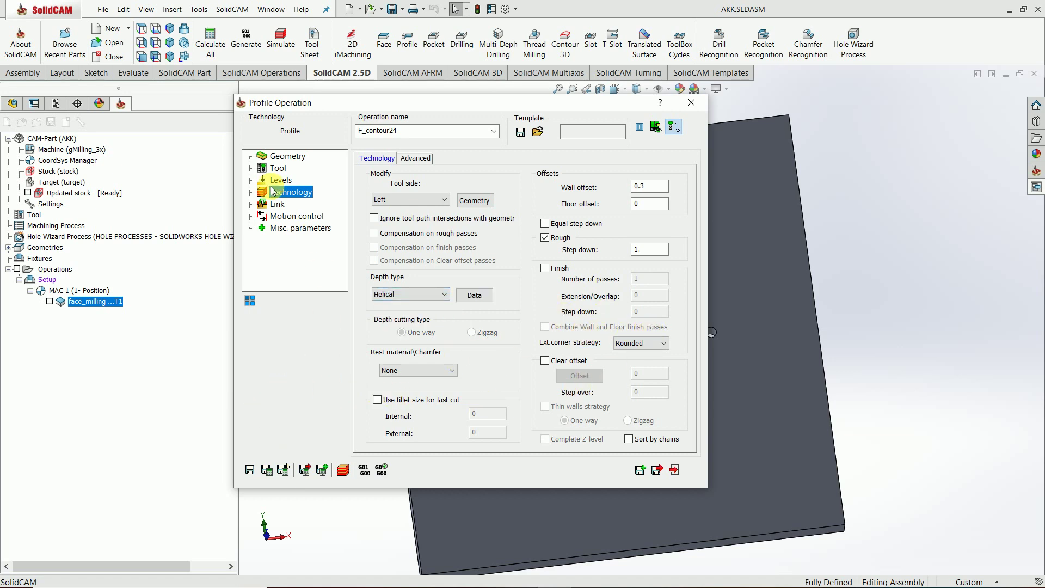
Set the lead in to None with lead out the same, save and calculate the profile operation, and close it.
click(278, 204)
click(427, 267)
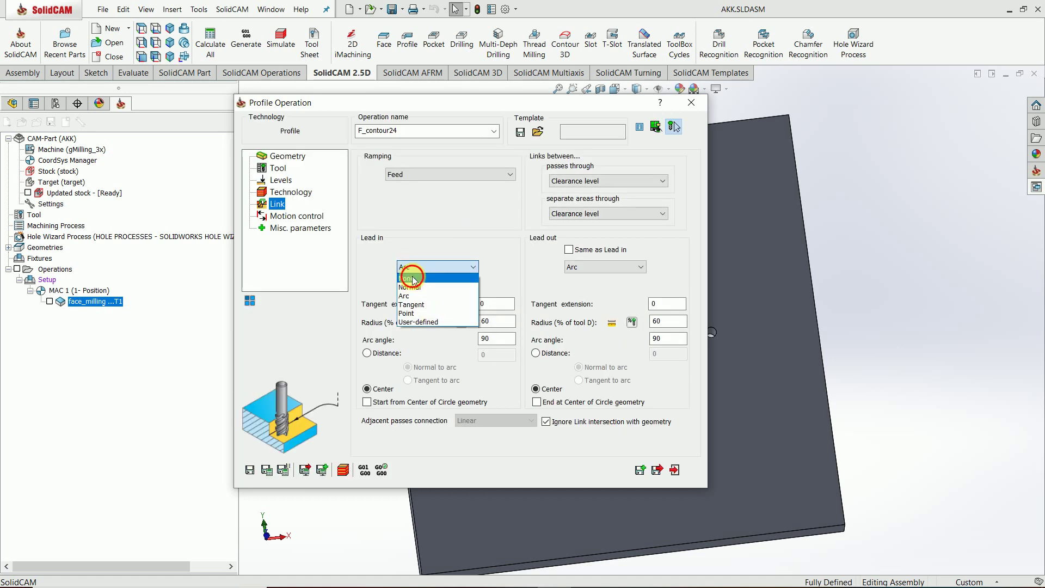
click(416, 275)
click(569, 250)
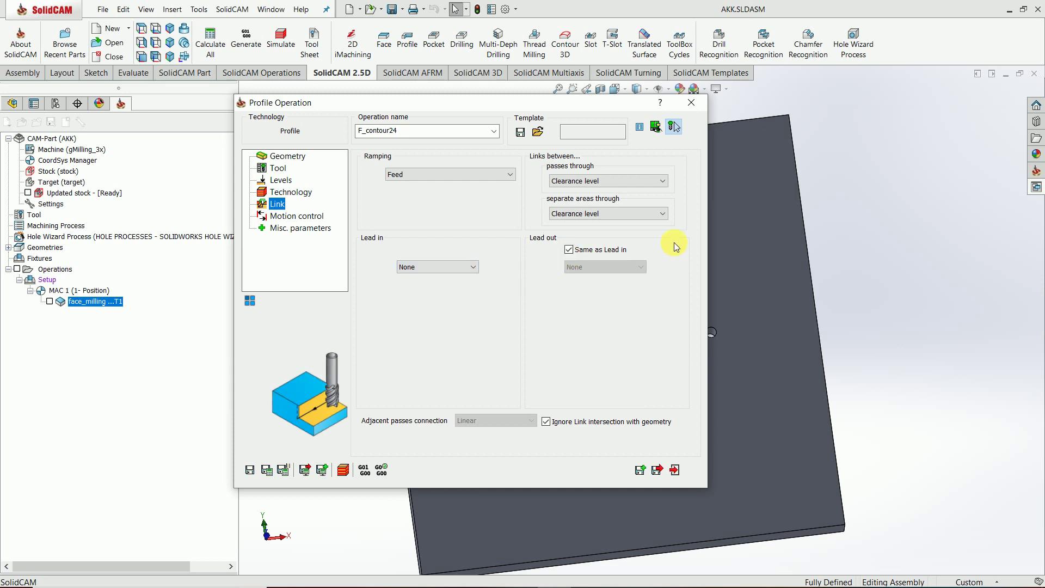
click(267, 471)
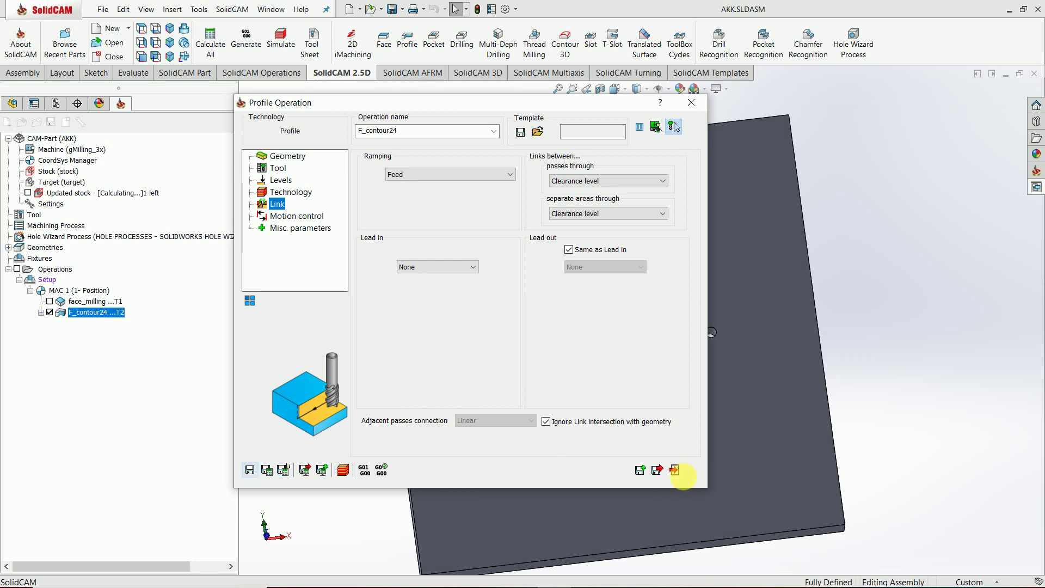
click(675, 469)
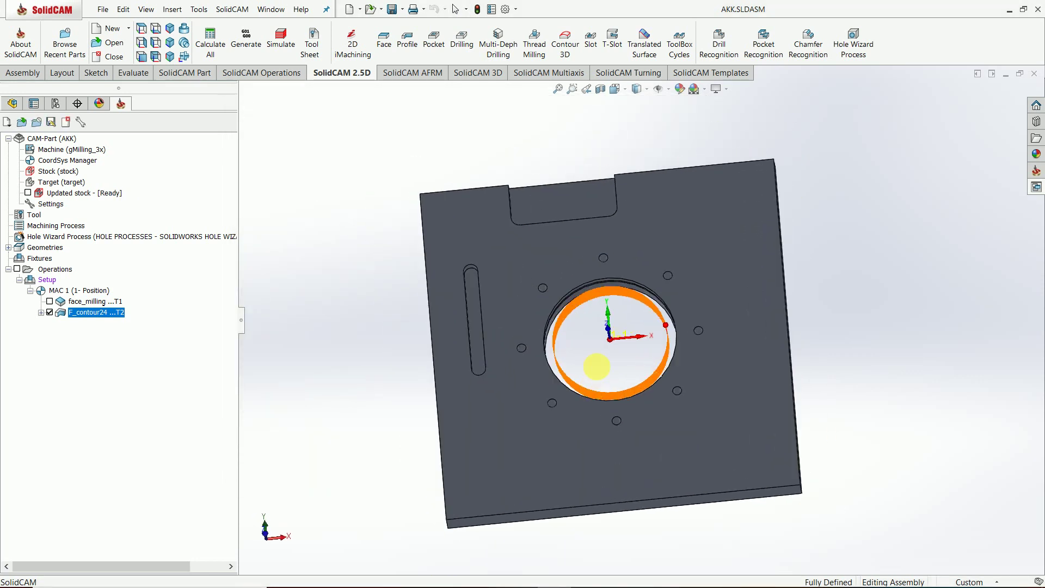
Reopen the F_contour24 profile operation, enable clear offset, and try to pick its distance on the central hole in the front view.
double_click(90, 312)
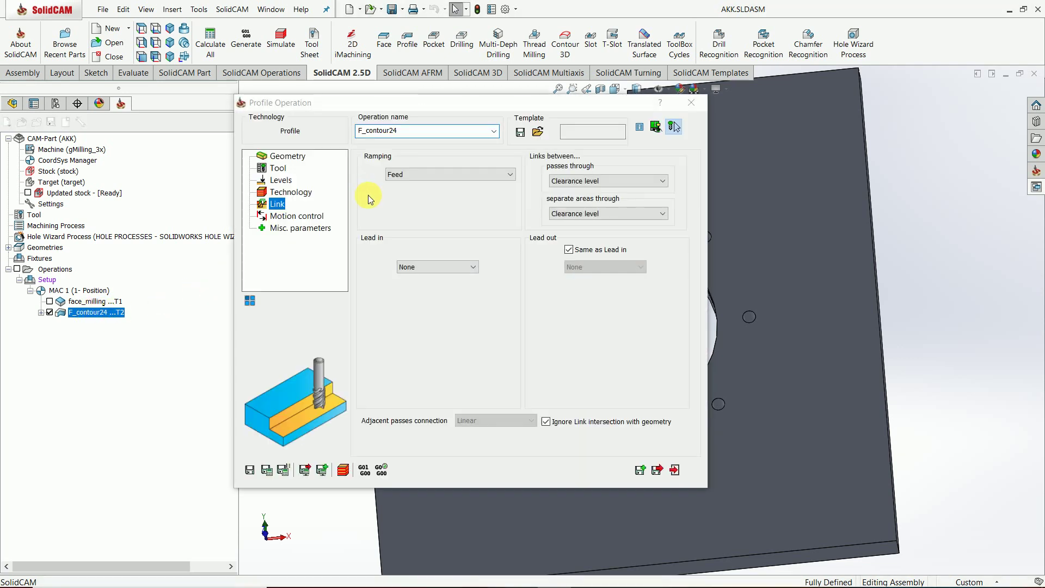
click(290, 192)
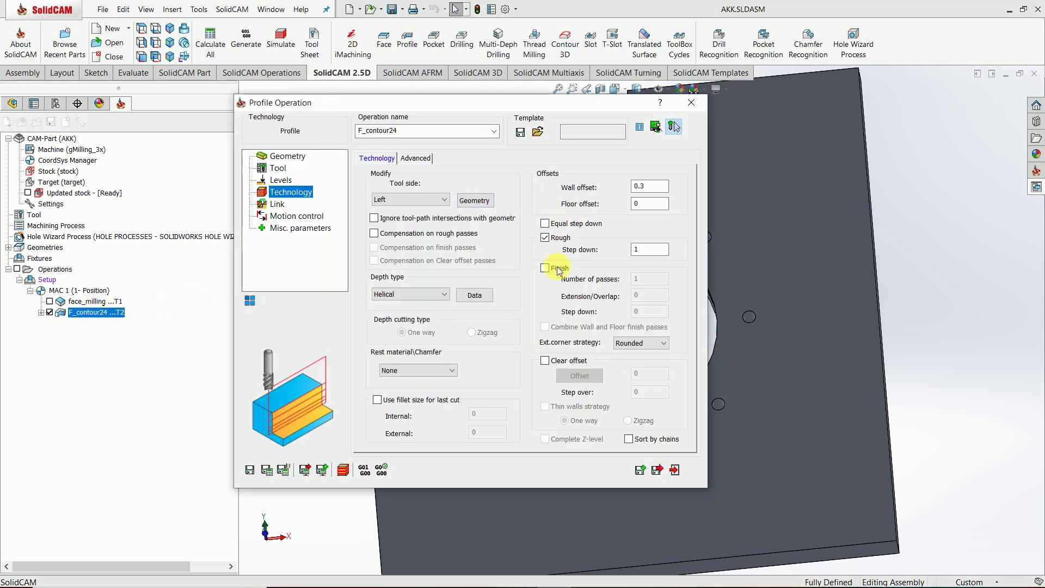
click(545, 361)
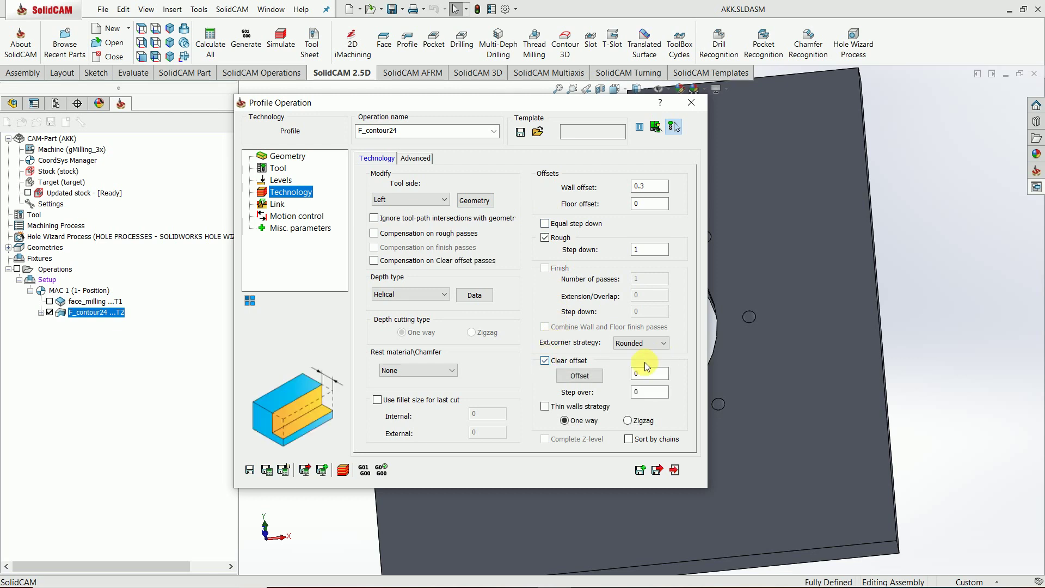
click(580, 375)
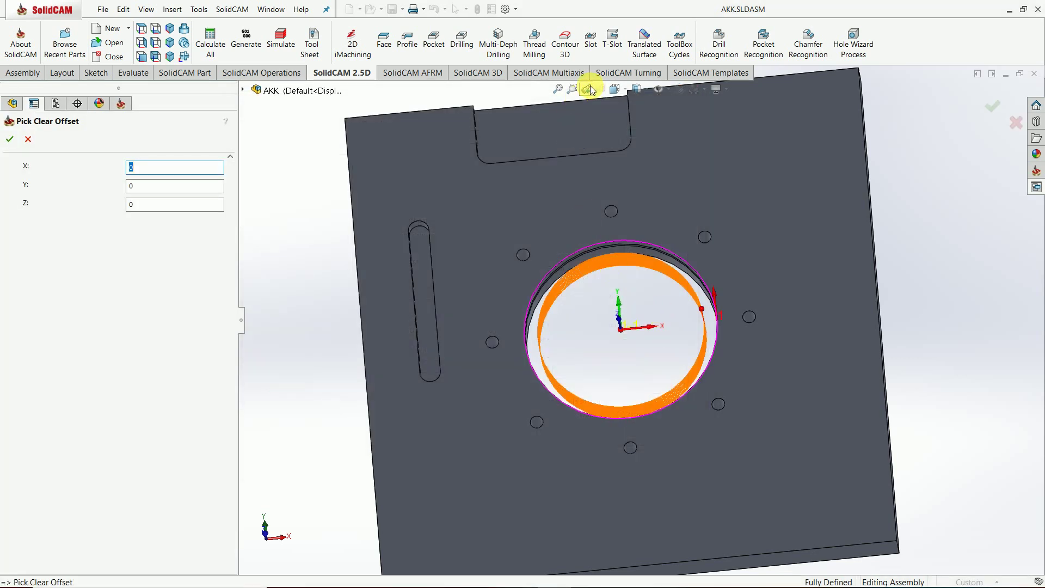
click(616, 90)
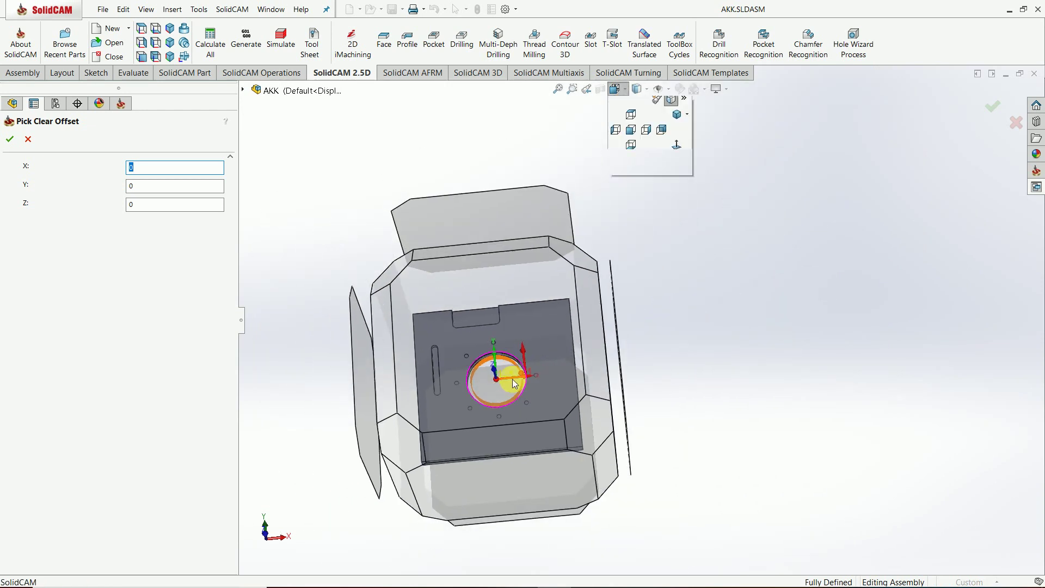
click(501, 331)
scroll(653, 326, down, 3)
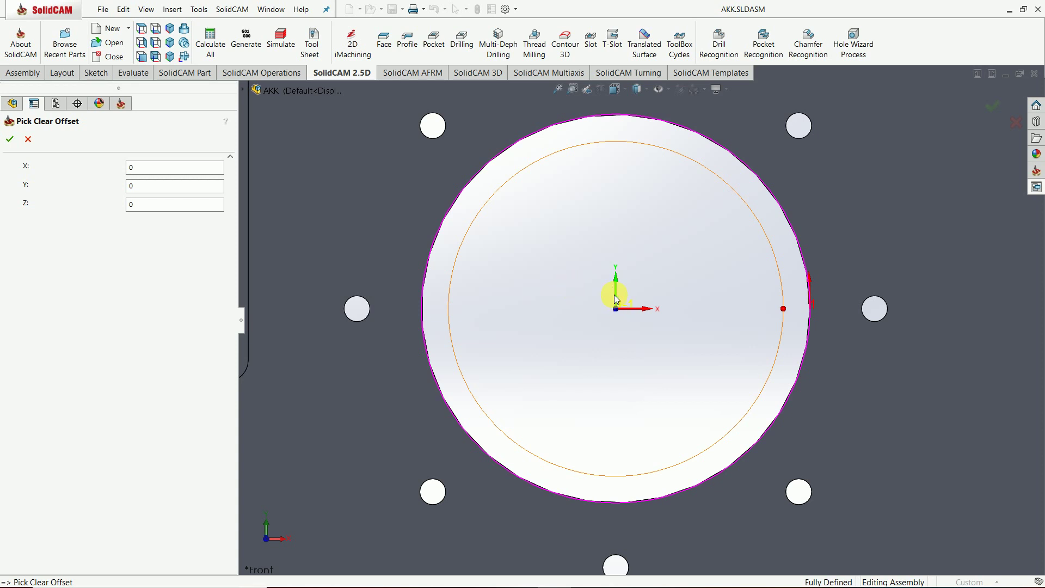
click(28, 139)
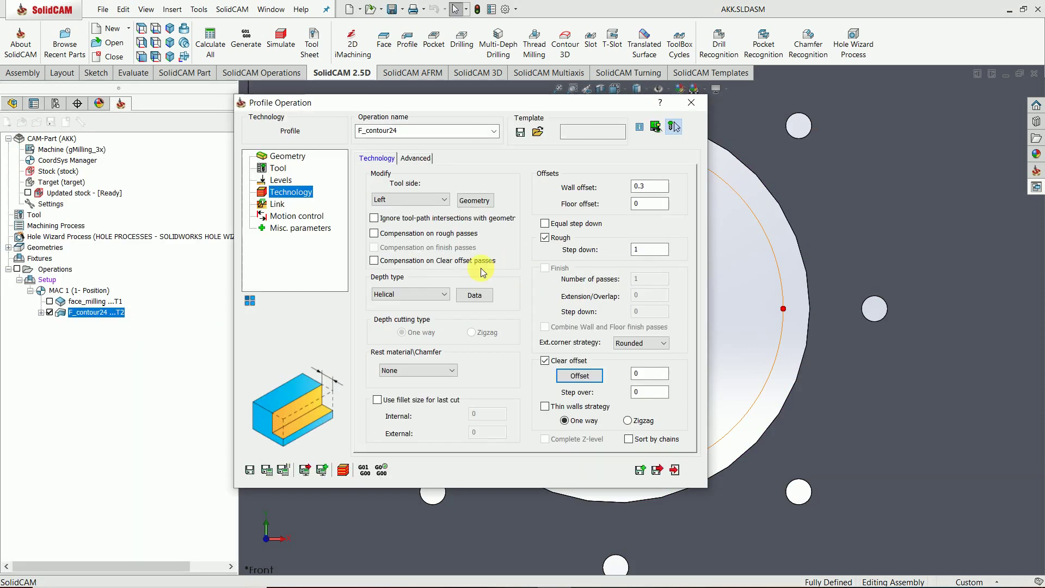
Retry picking the clear offset distance on the hole and exit the profile operation without saving.
click(650, 375)
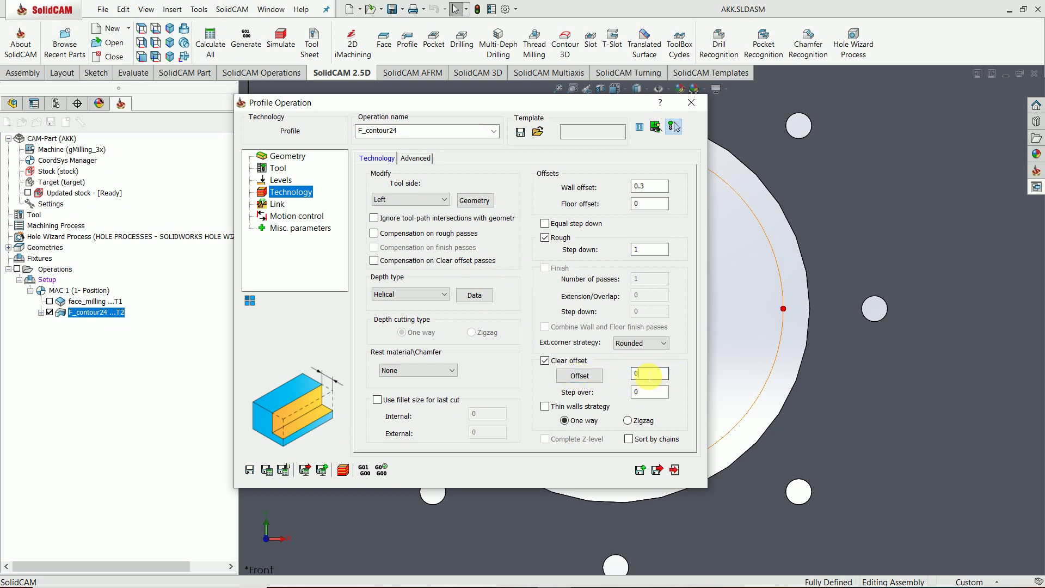
click(580, 376)
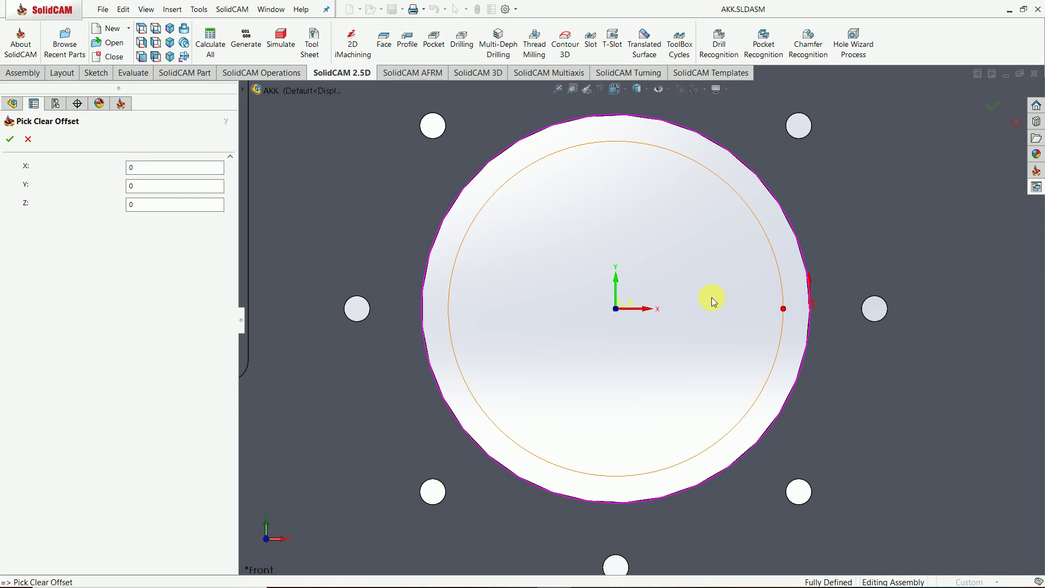
click(10, 139)
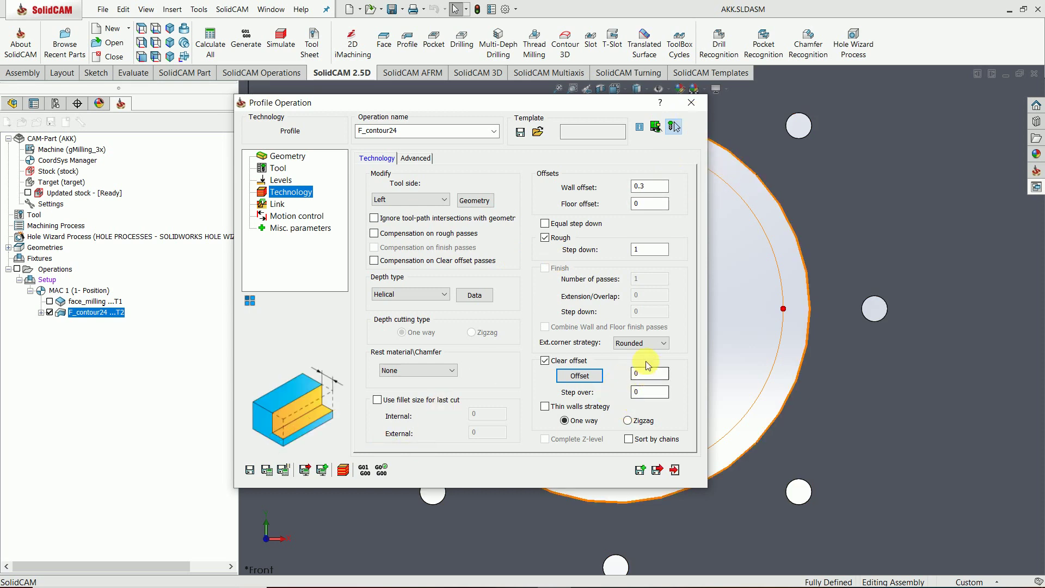
click(691, 102)
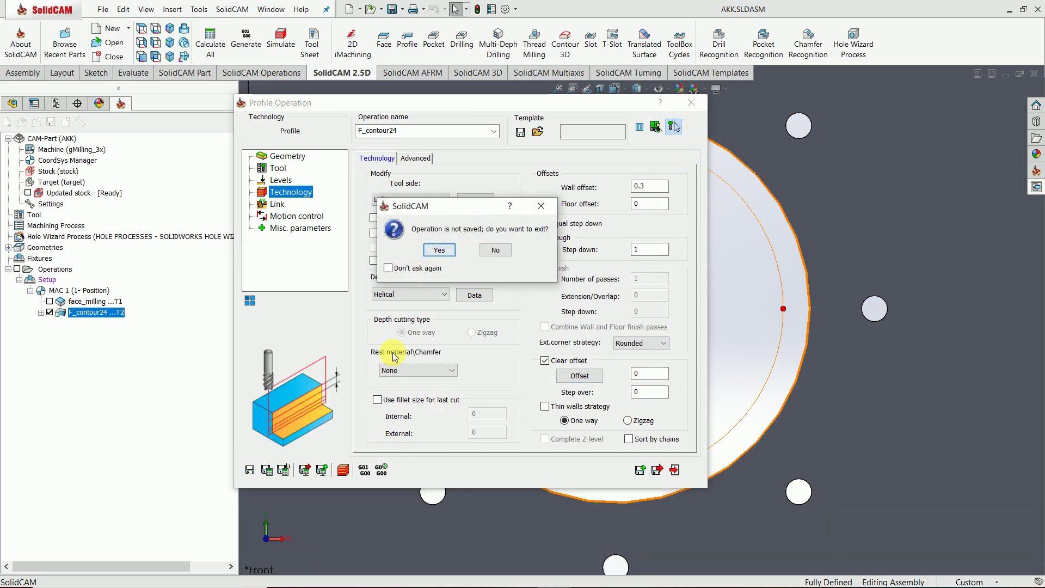
click(540, 209)
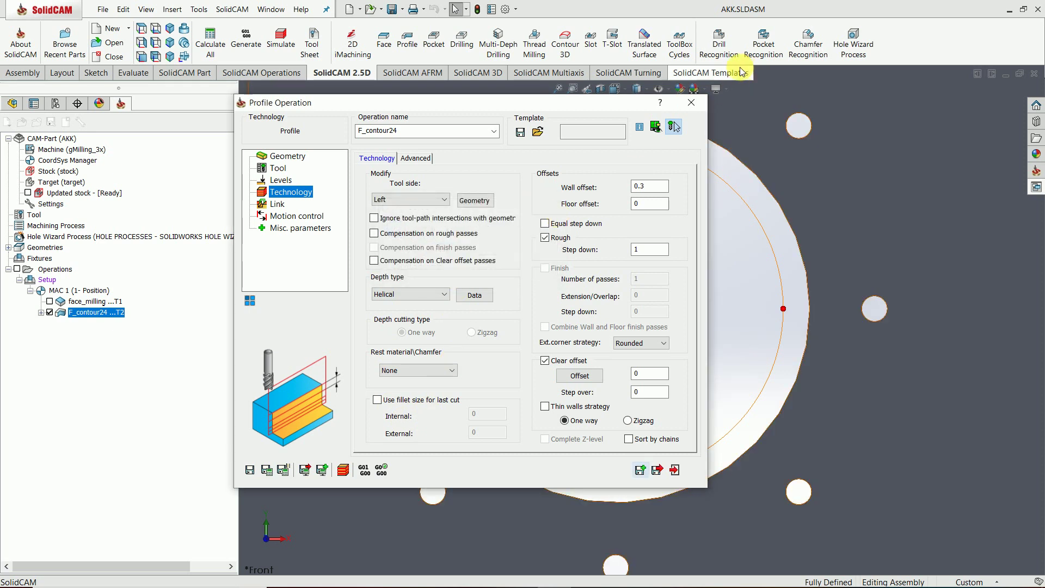
click(692, 103)
click(439, 249)
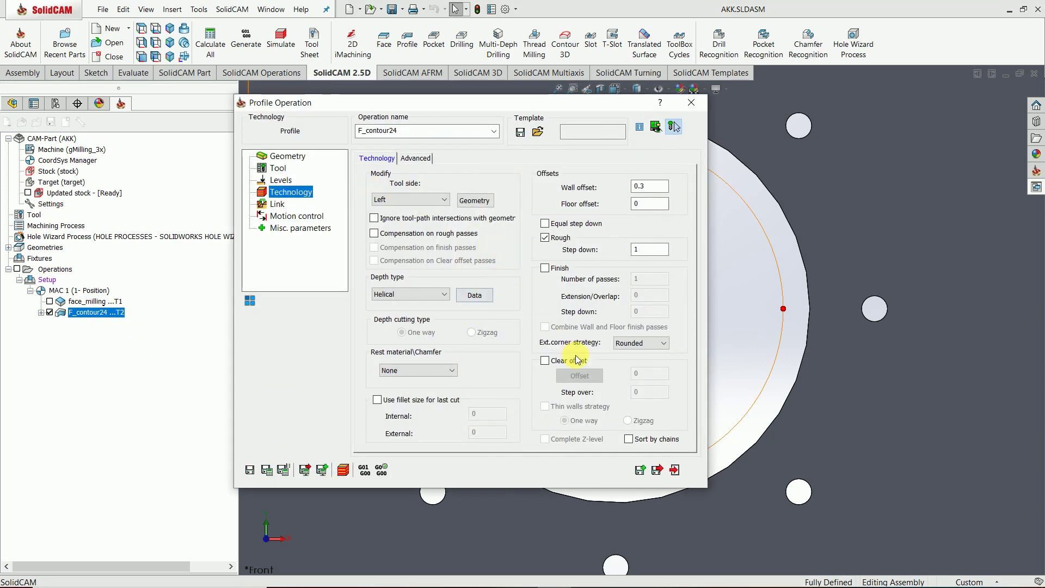
Enable a clear offset of 55 with a step over of 15, save and calculate the profile operation, and close it.
click(545, 360)
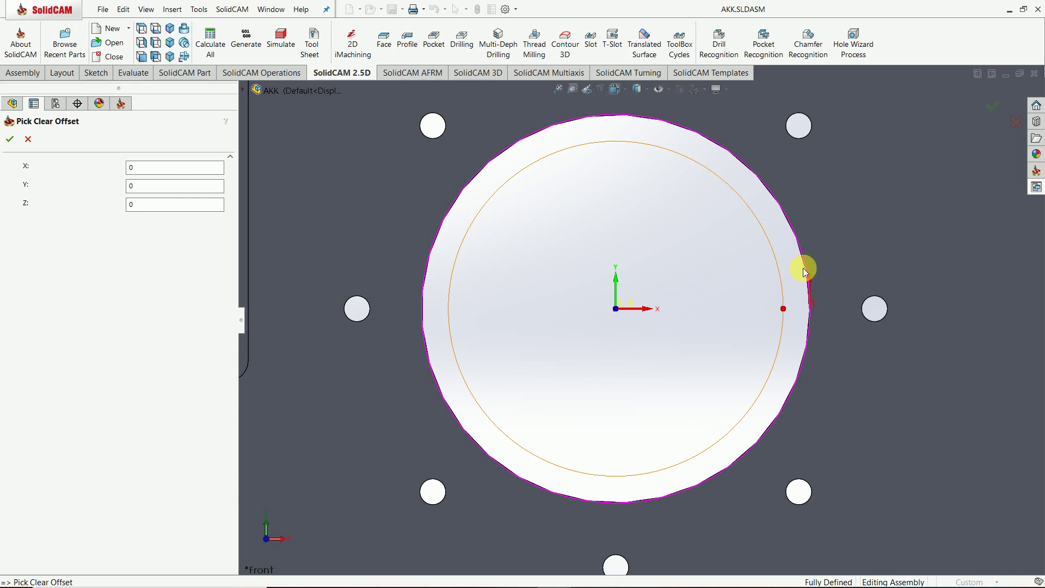
click(33, 137)
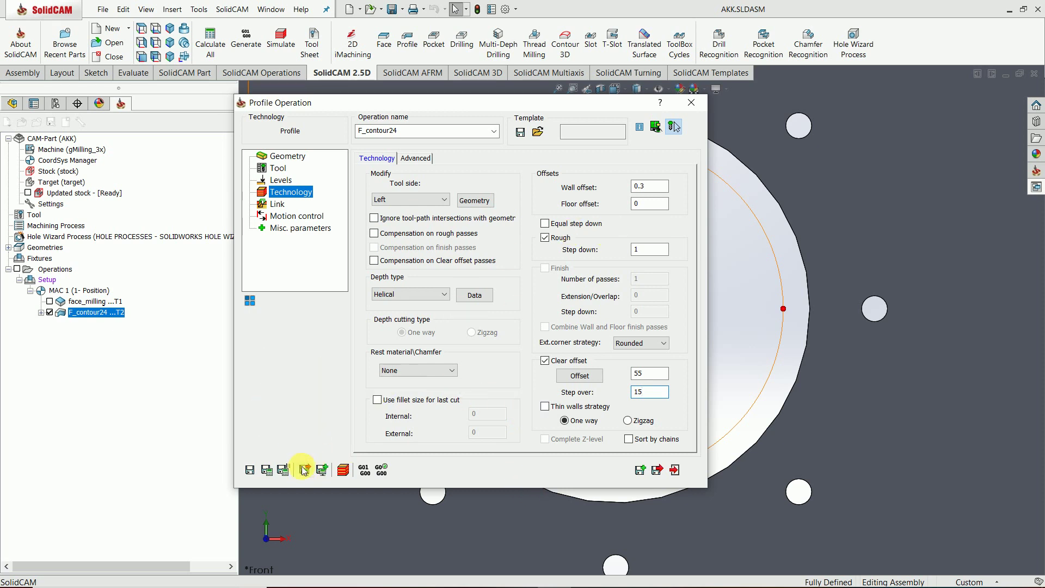
click(267, 471)
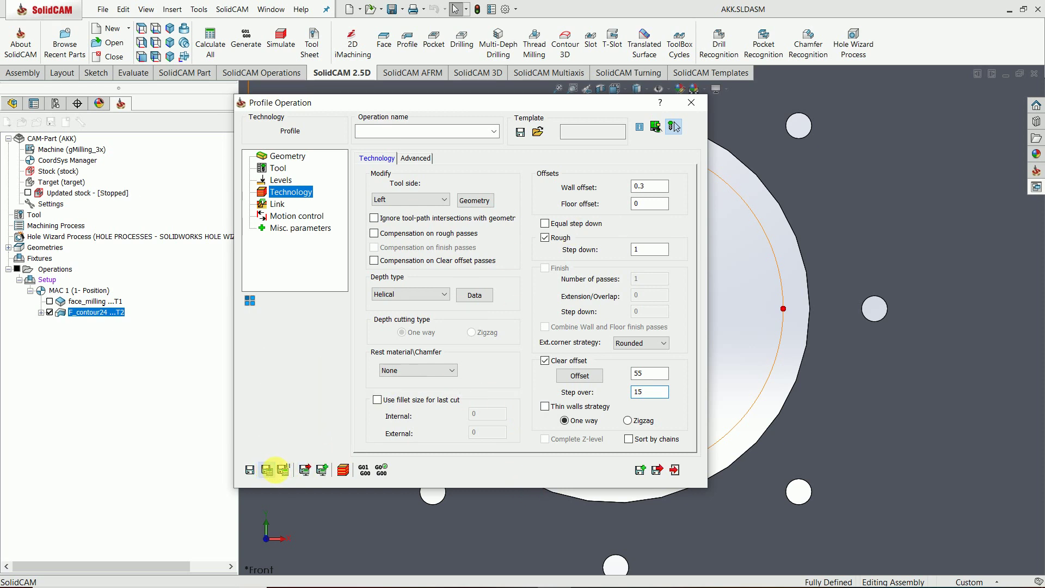
click(675, 471)
middle_drag(583, 250, 284, 343)
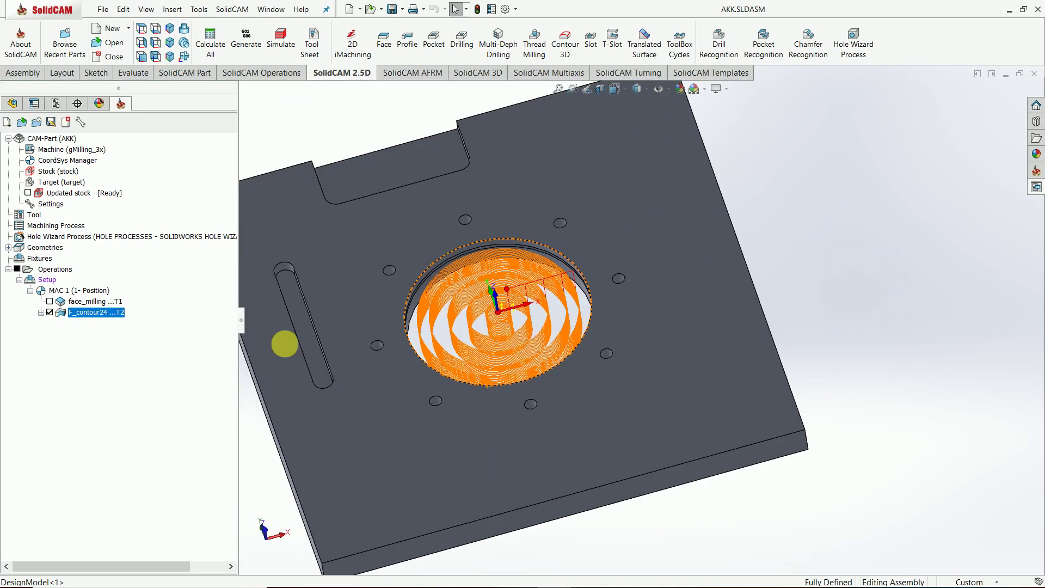
Rename the profile operation as profile_pocket, save and calculate it, and close it.
right_click(101, 312)
key(Escape)
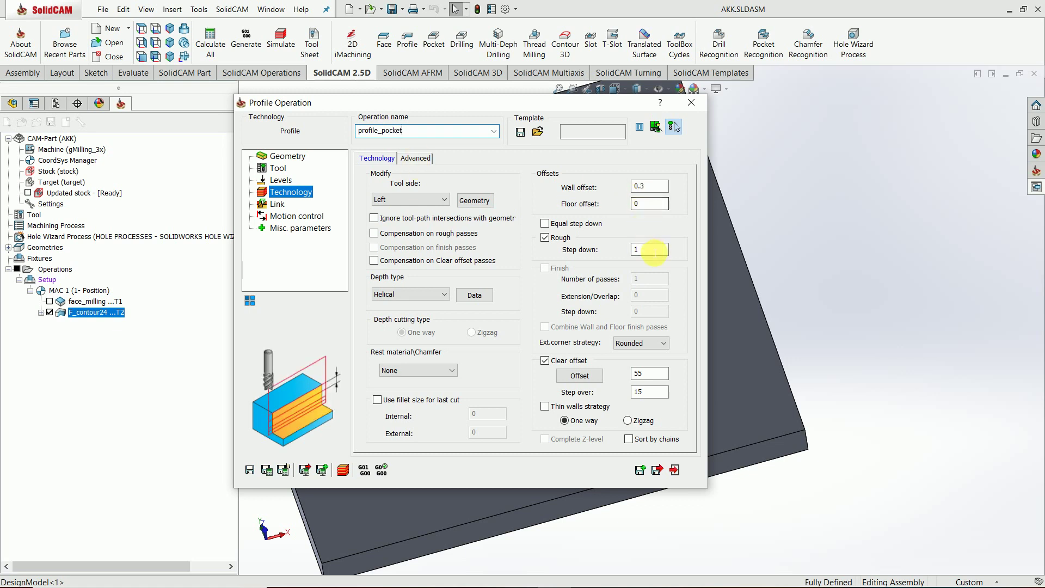
click(642, 248)
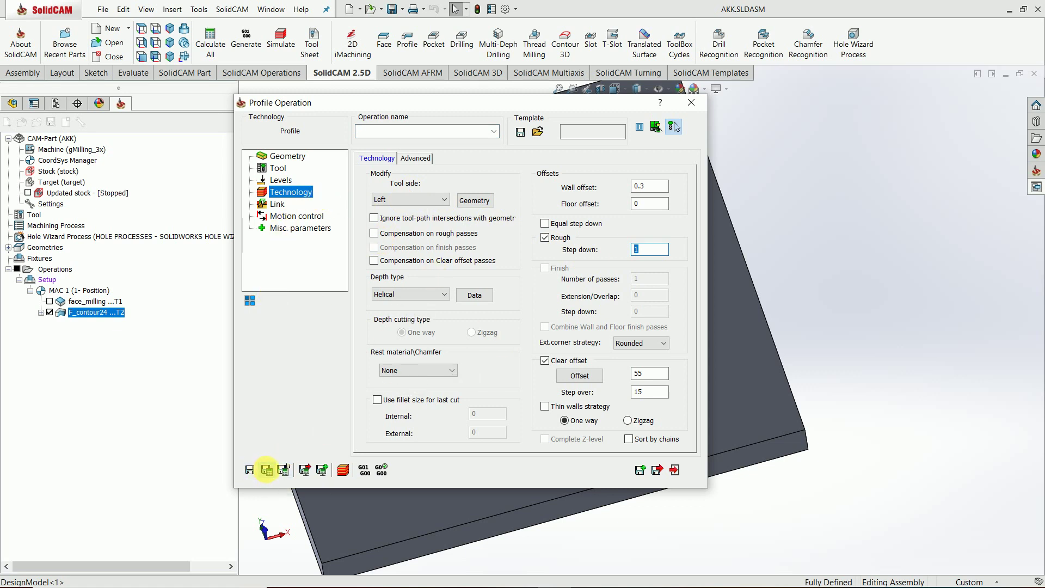
click(266, 469)
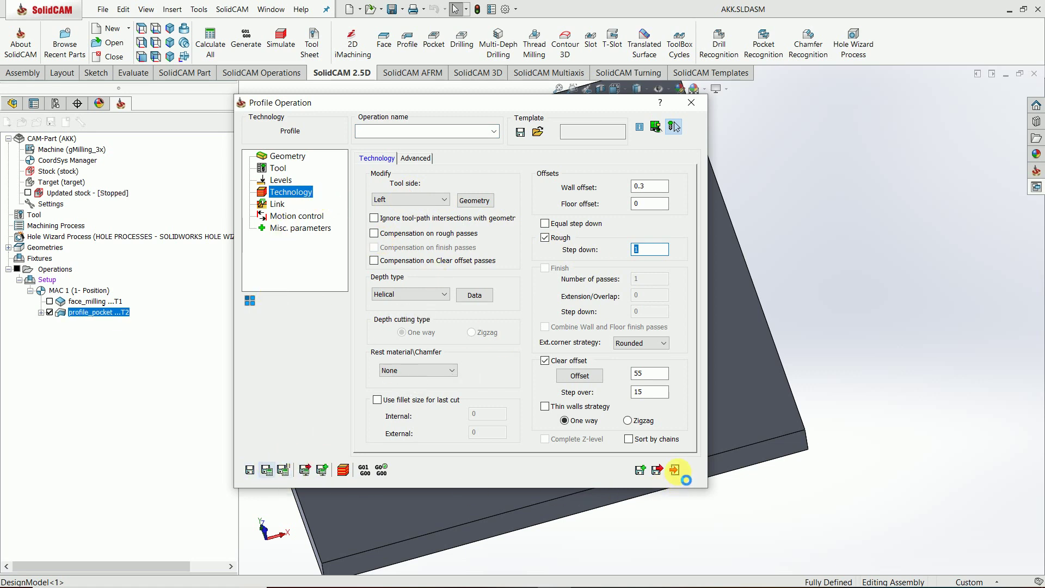
click(677, 471)
middle_drag(680, 466, 598, 407)
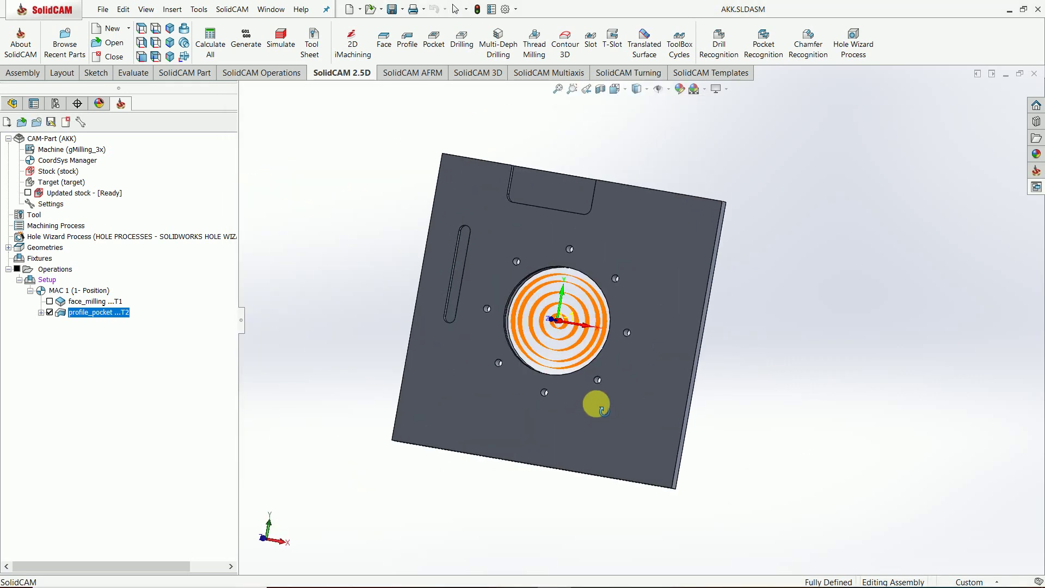
Toggle the face_milling tool path display on and off, and hide the profile_pocket tool path.
click(50, 301)
click(50, 301)
click(50, 313)
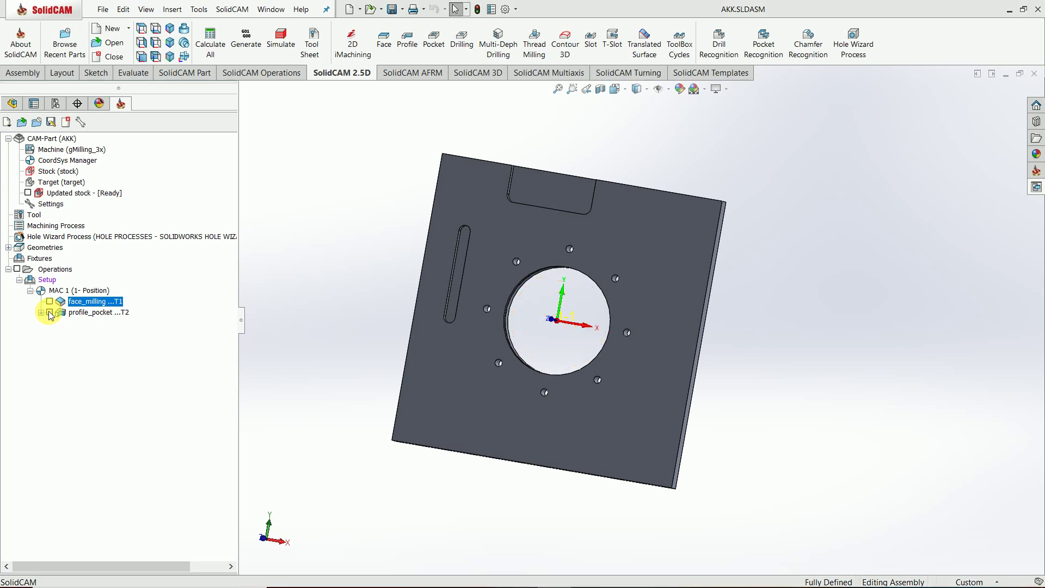
Start a pocket operation and define a new geometry chain from the floor face of the rectangular notch at the plate's edge.
click(434, 47)
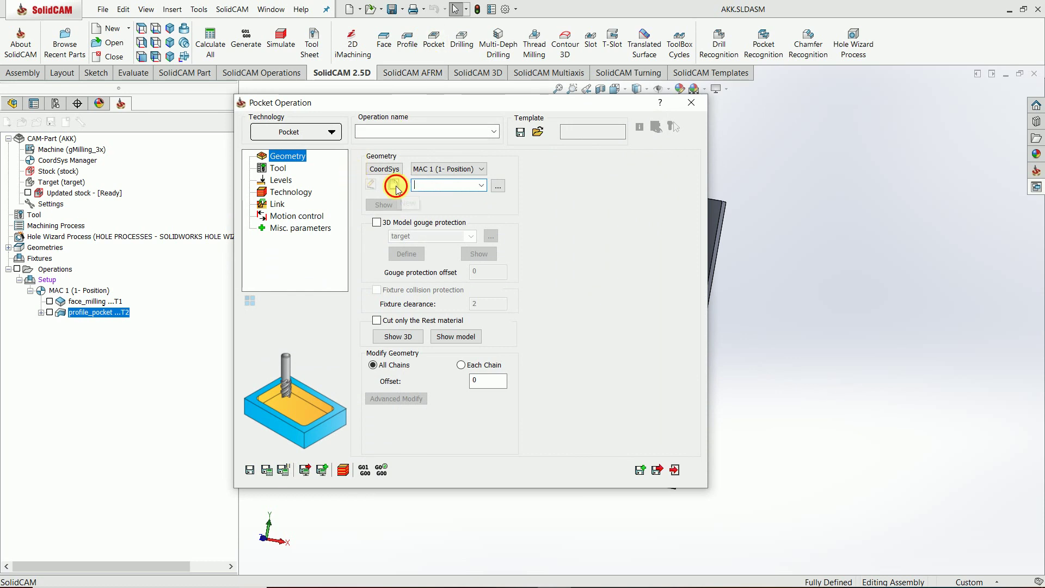
click(395, 186)
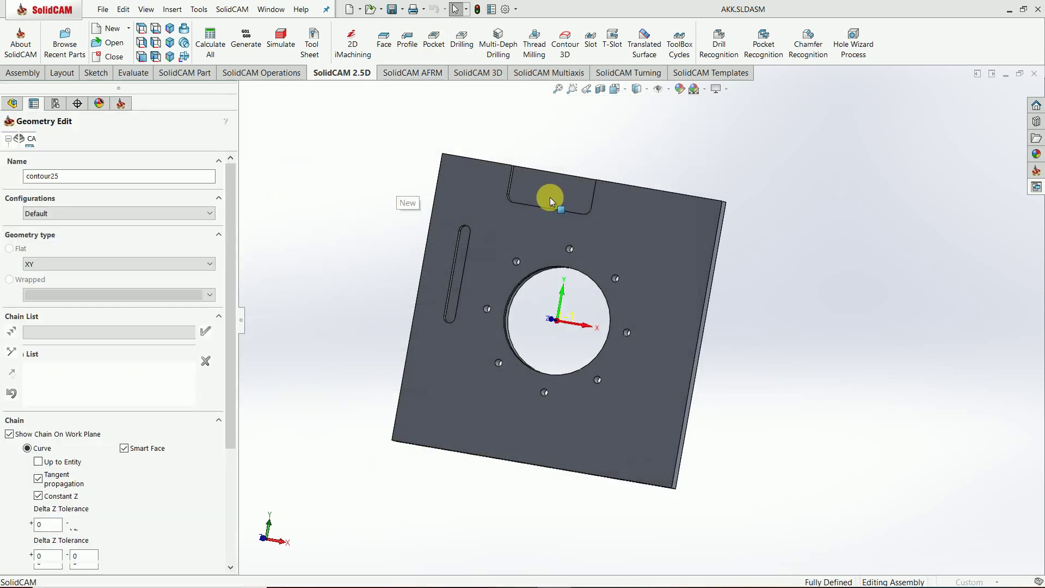
click(550, 196)
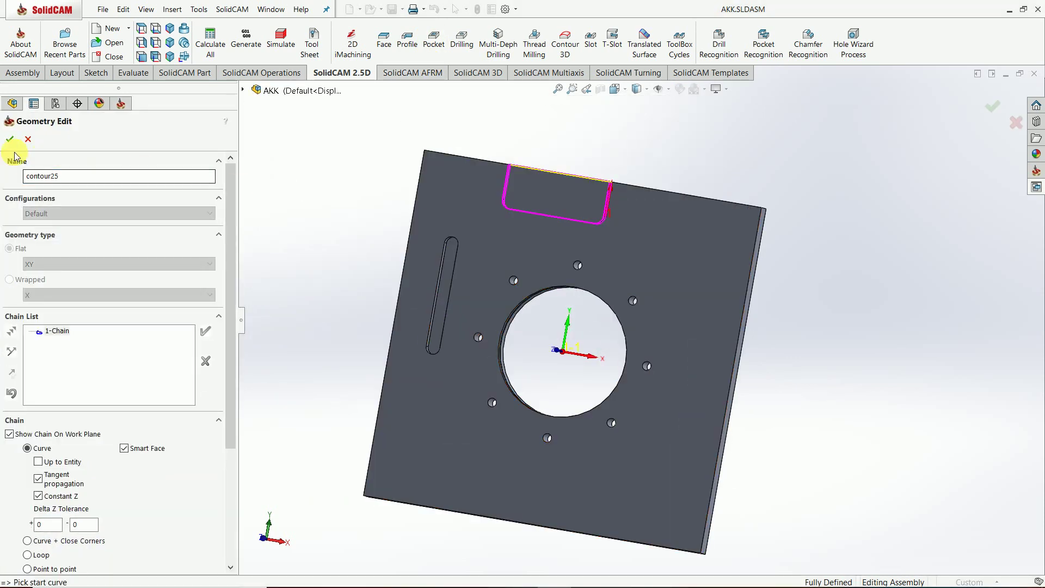
Mark the notch chain's outer straight edge as open and accept the pocket geometry.
right_click(64, 337)
click(117, 436)
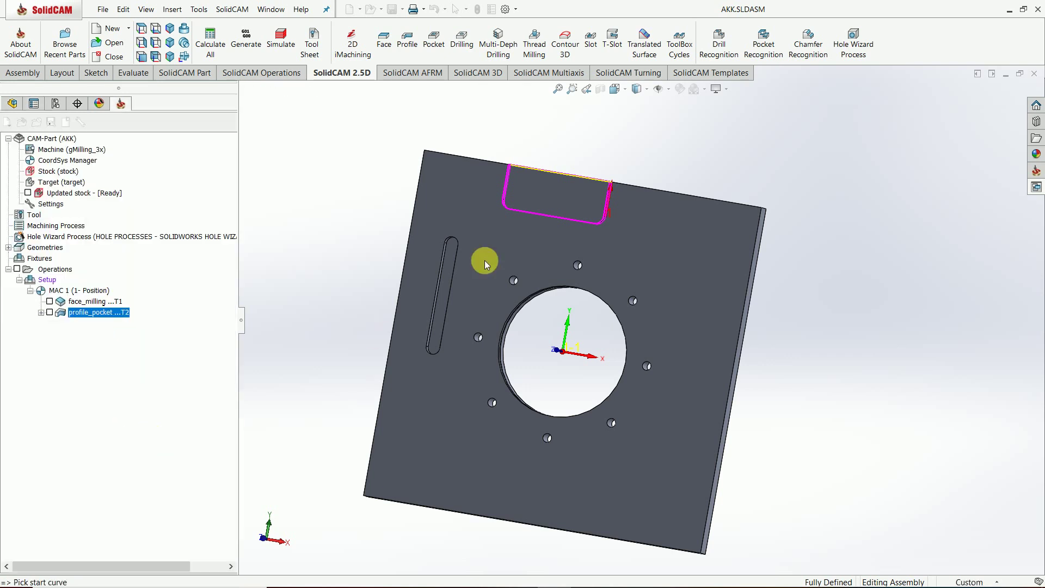
scroll(586, 187, down, 3)
middle_drag(582, 158, 550, 184)
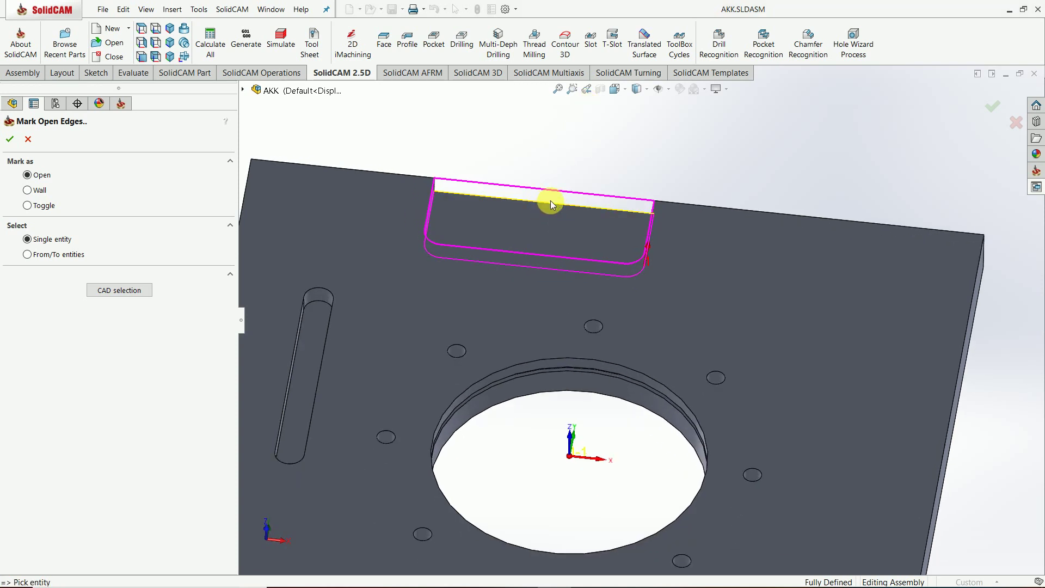
click(550, 206)
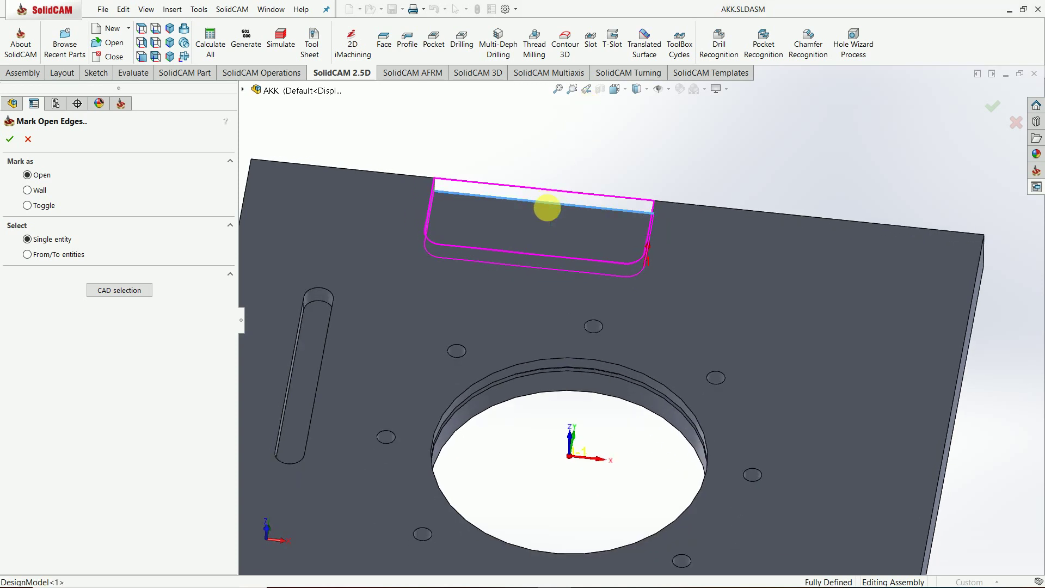
click(9, 139)
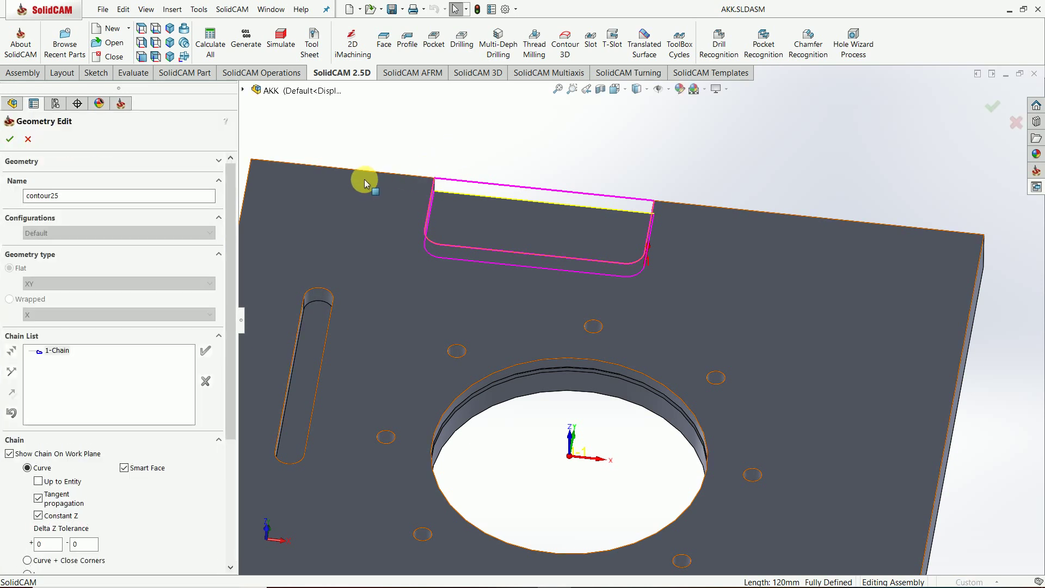
click(8, 139)
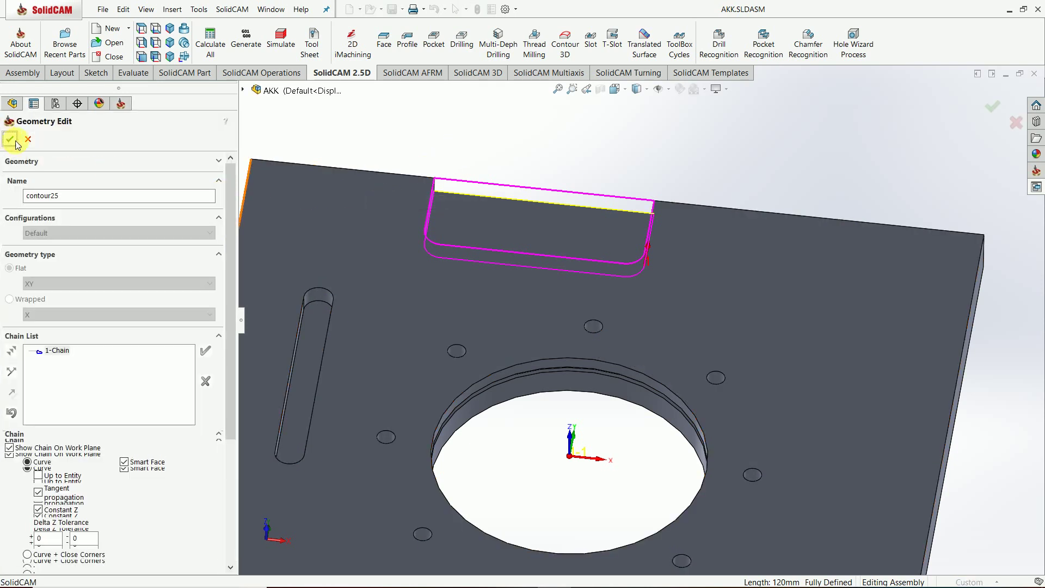
Name the pocket operation open_pocket and add a new end mill with a 16 mm diameter as its tool.
double_click(415, 135)
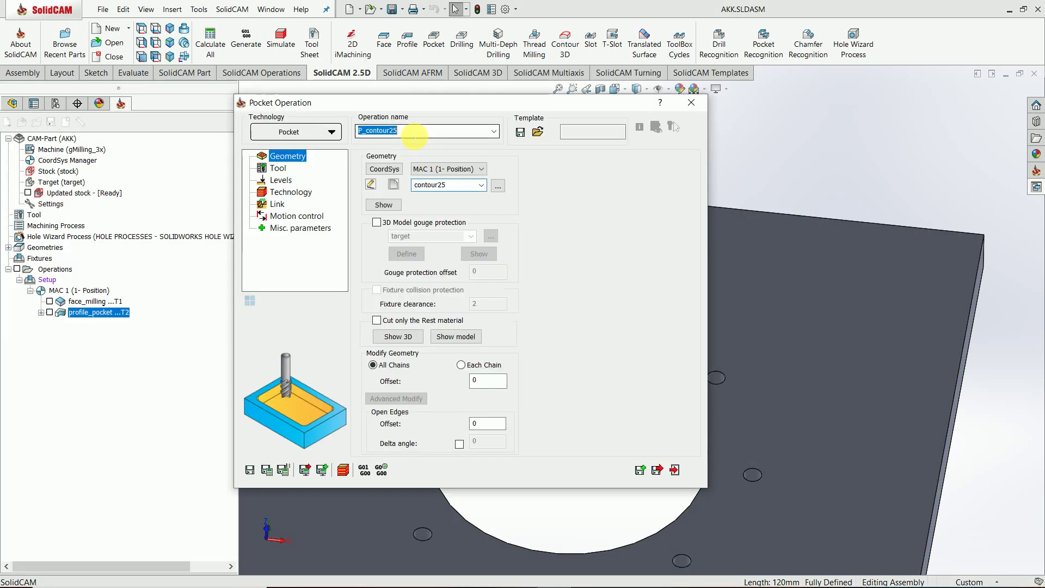
text(open_pocket)
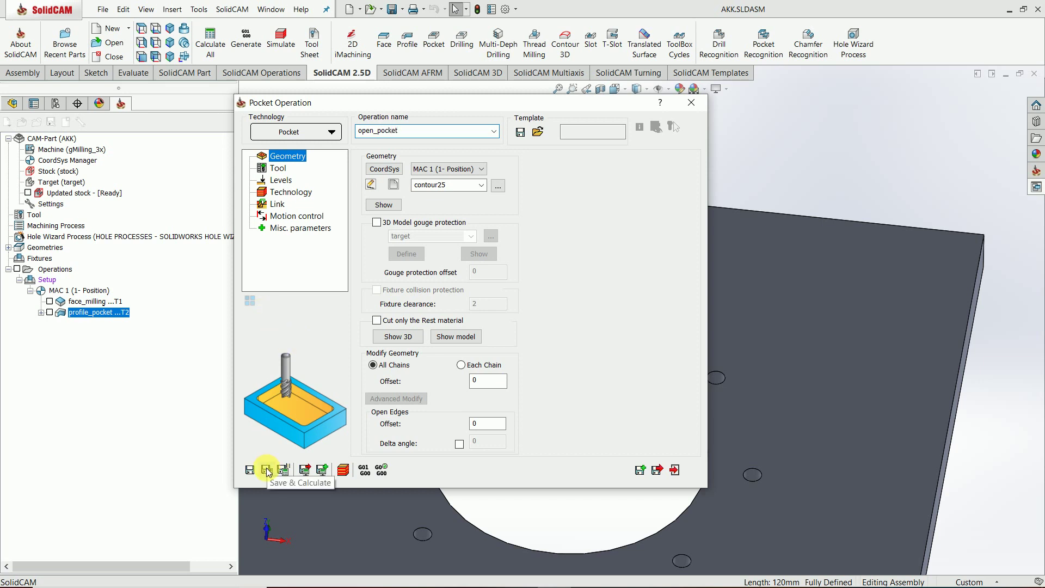
click(278, 169)
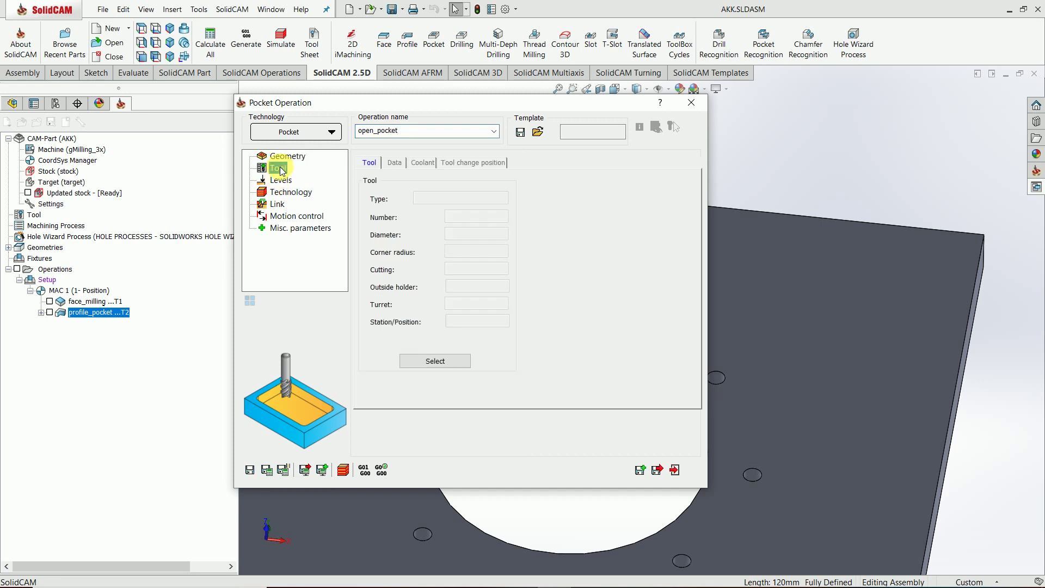
click(453, 362)
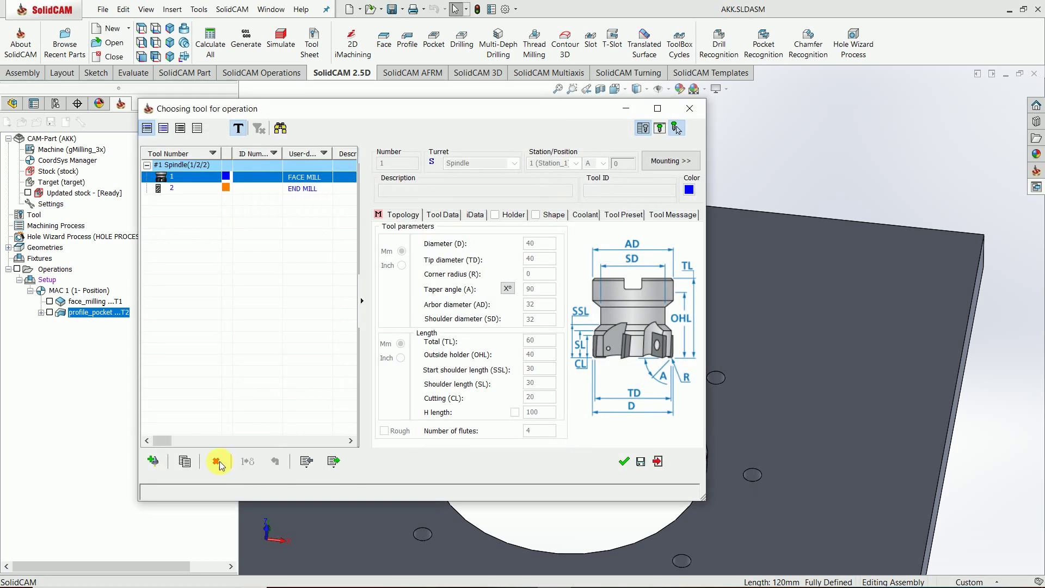
click(153, 460)
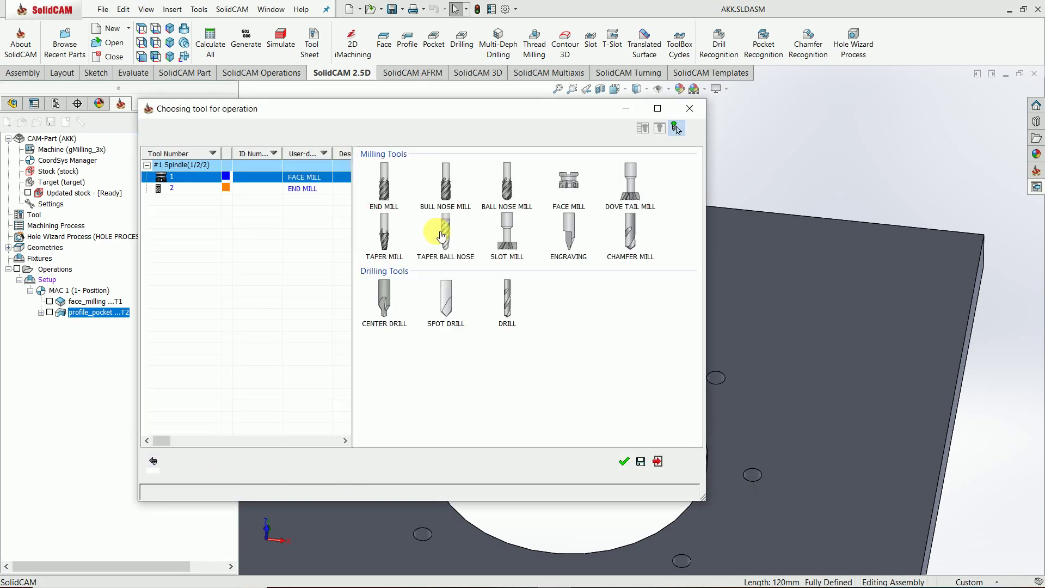
click(384, 190)
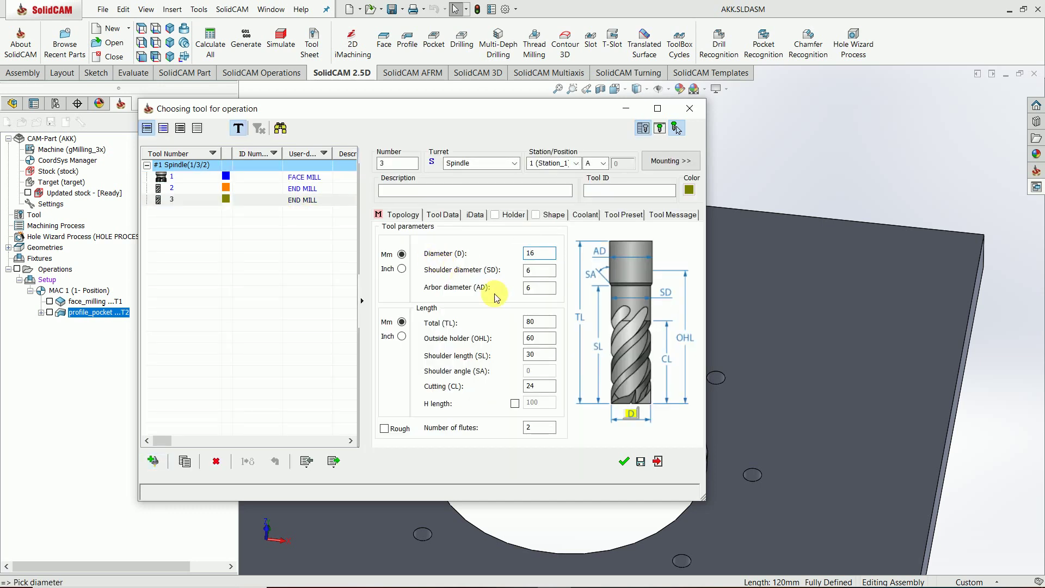
click(539, 288)
click(624, 461)
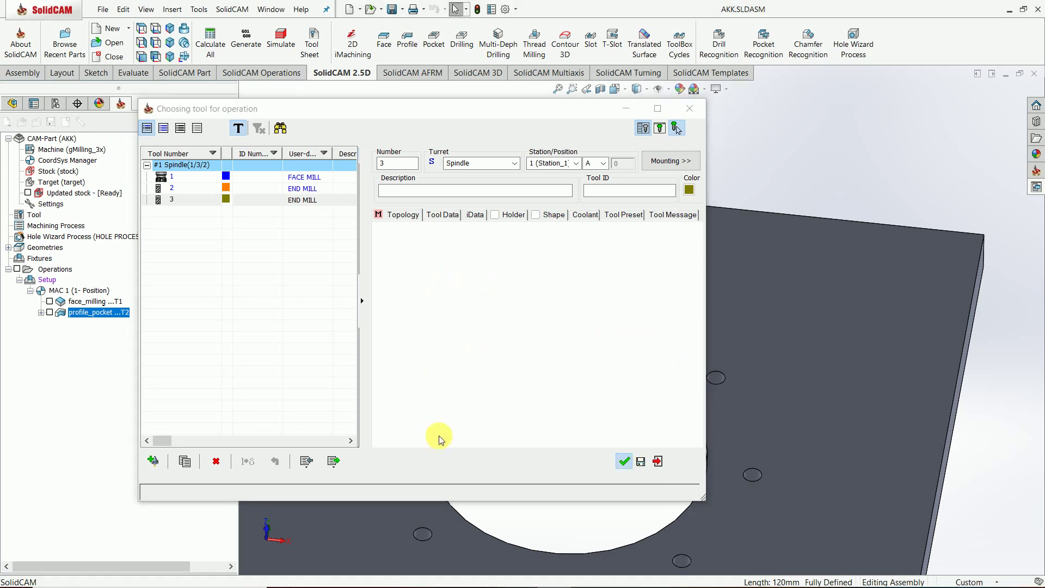
Keep the pocket's upper level defined by top of target and change its step down.
click(279, 181)
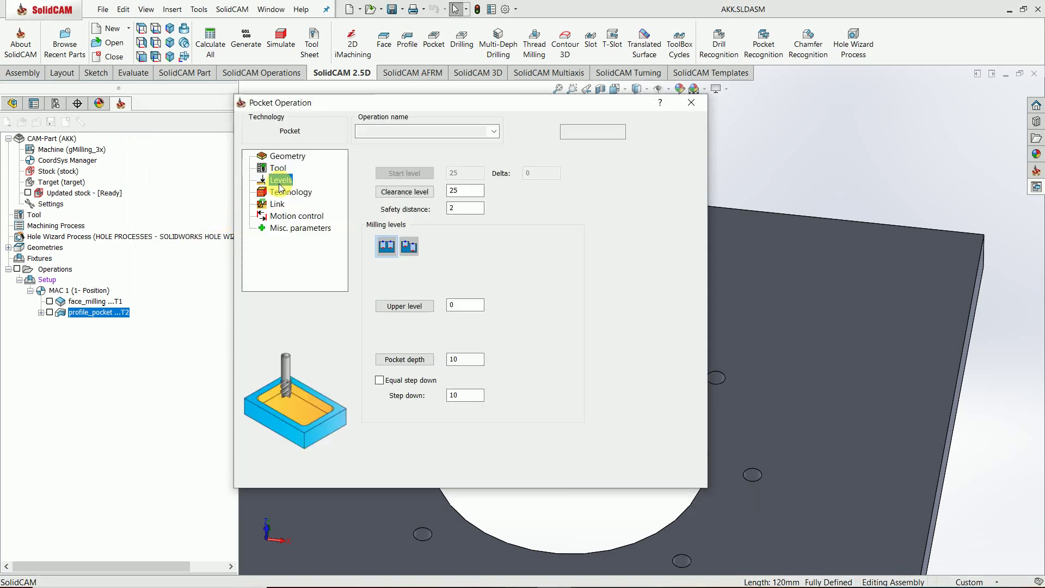
click(448, 305)
click(438, 287)
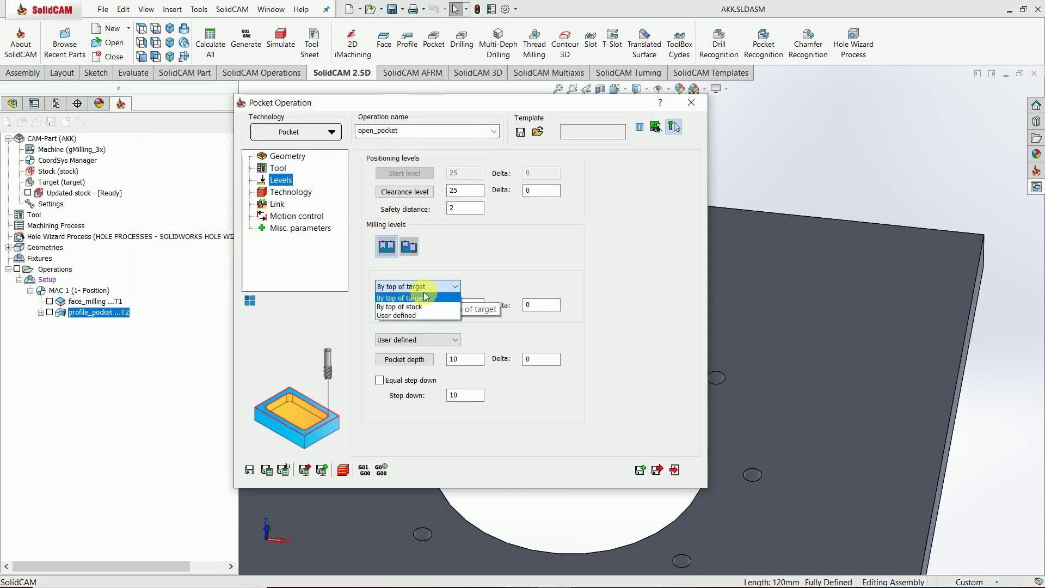
click(516, 279)
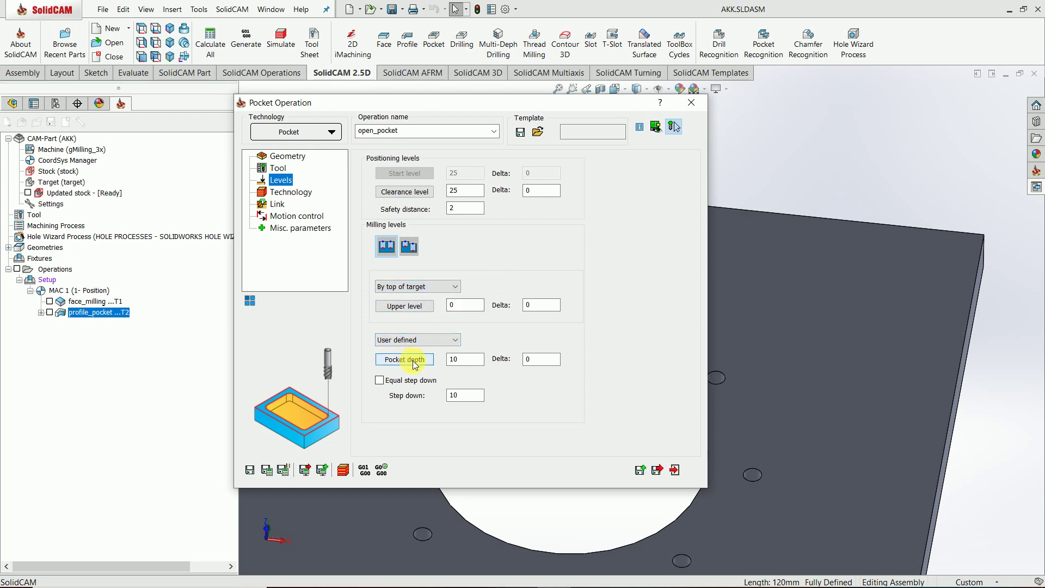
click(471, 397)
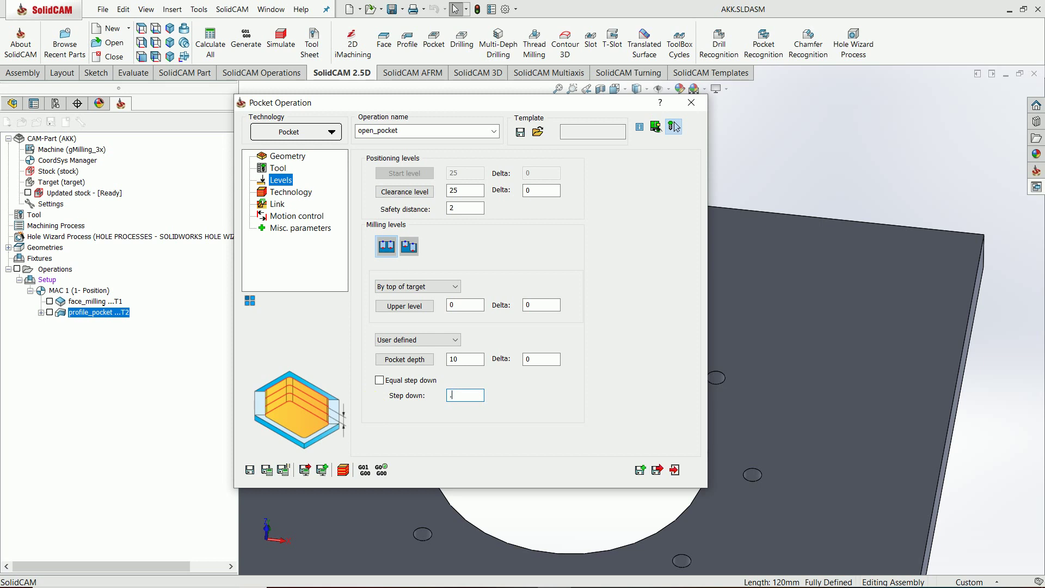
Keep the Contour technology for open_pocket, save and calculate the operation, and close it.
click(294, 192)
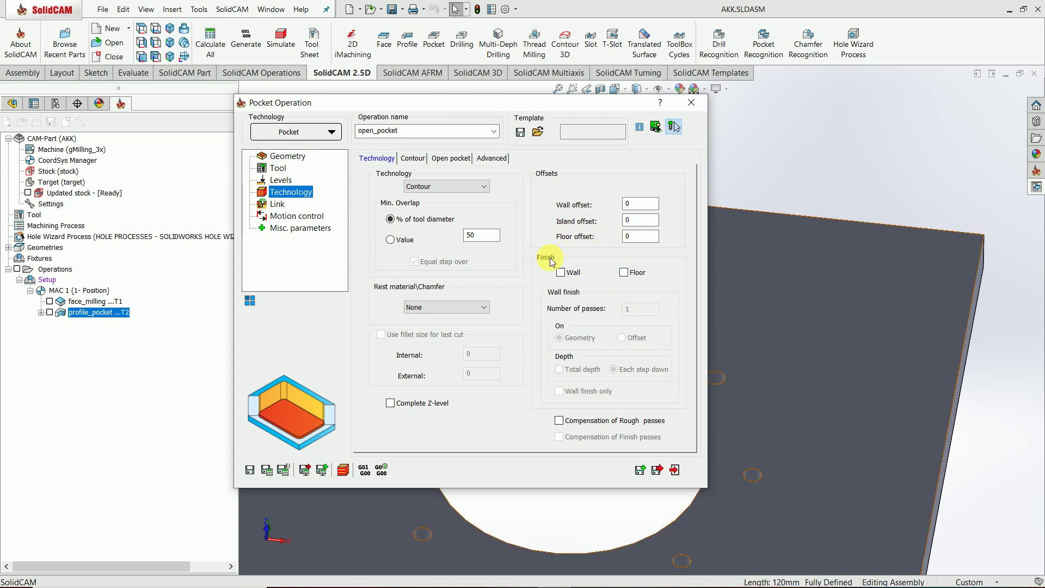
click(267, 471)
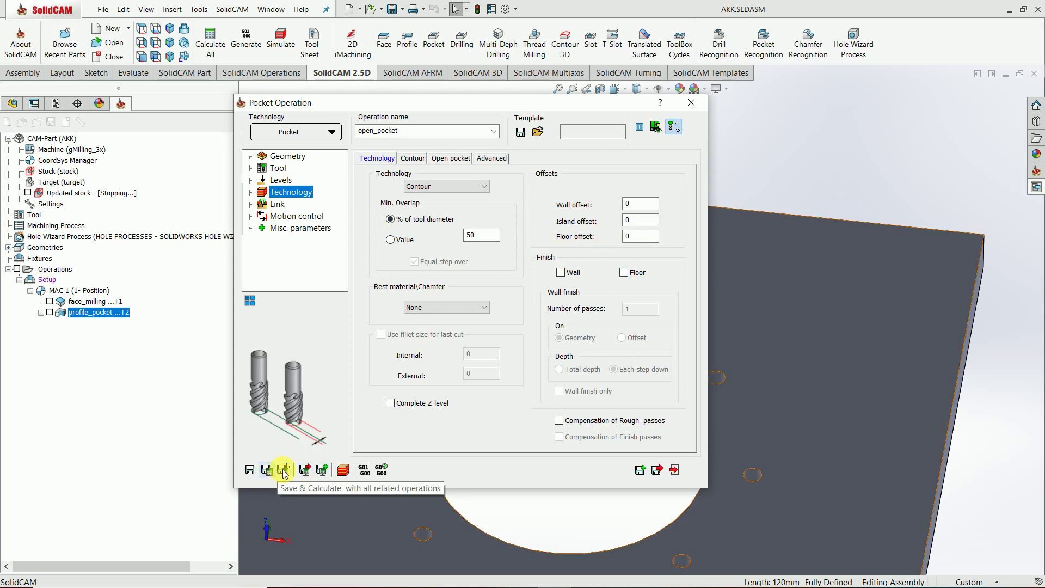
click(675, 469)
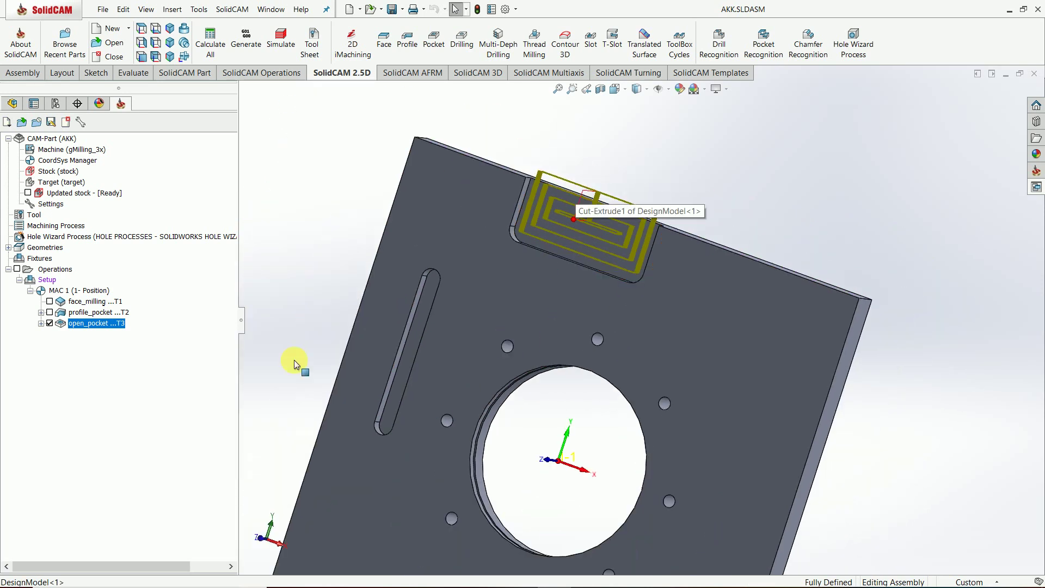
Hide the open_pocket tool path, then display the face_milling, profile_pocket and open_pocket tool paths together on the plate.
click(52, 325)
middle_drag(485, 380, 3, 361)
click(111, 303)
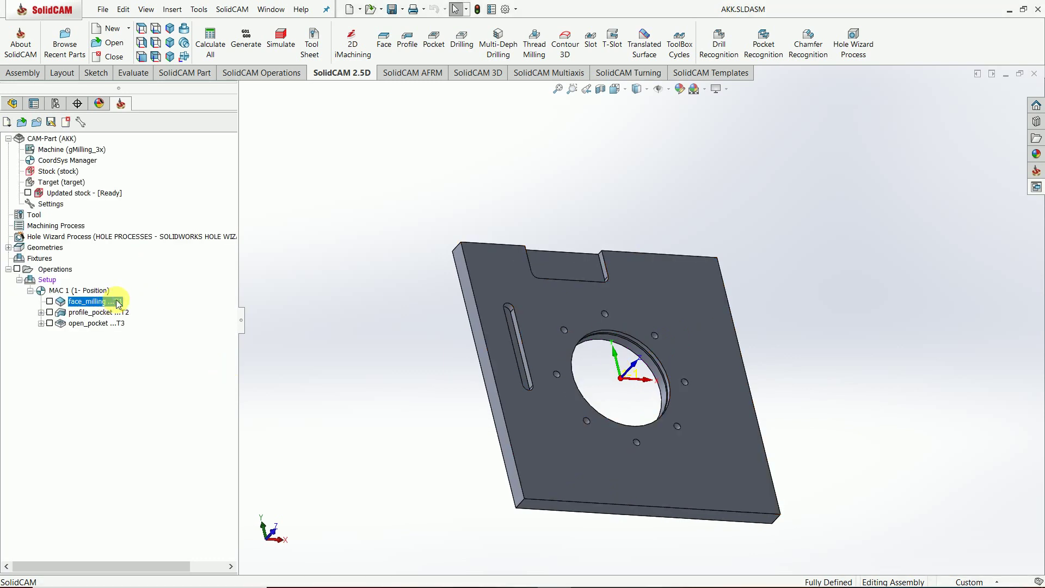
click(50, 301)
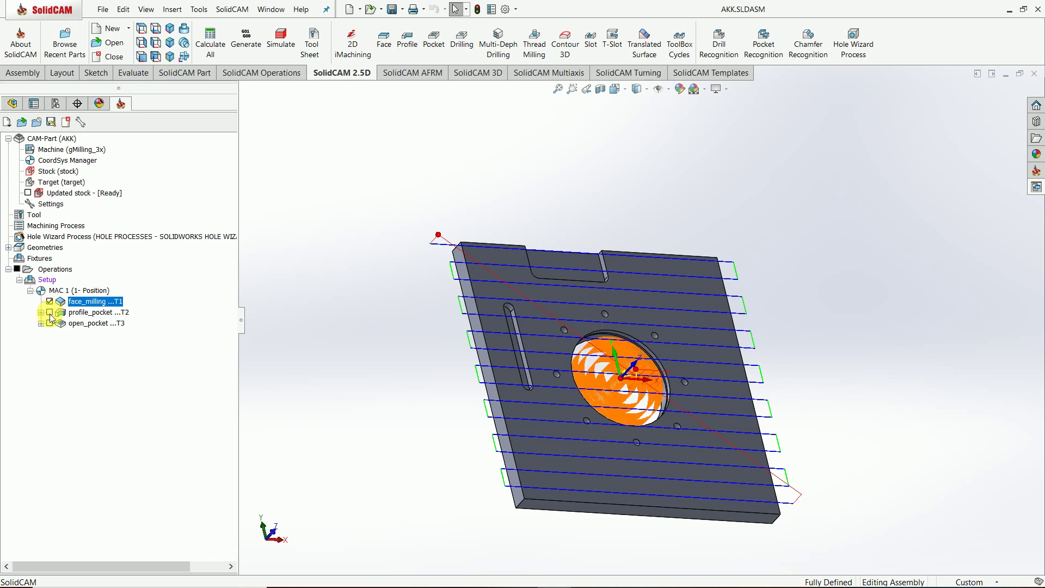
click(50, 312)
click(50, 324)
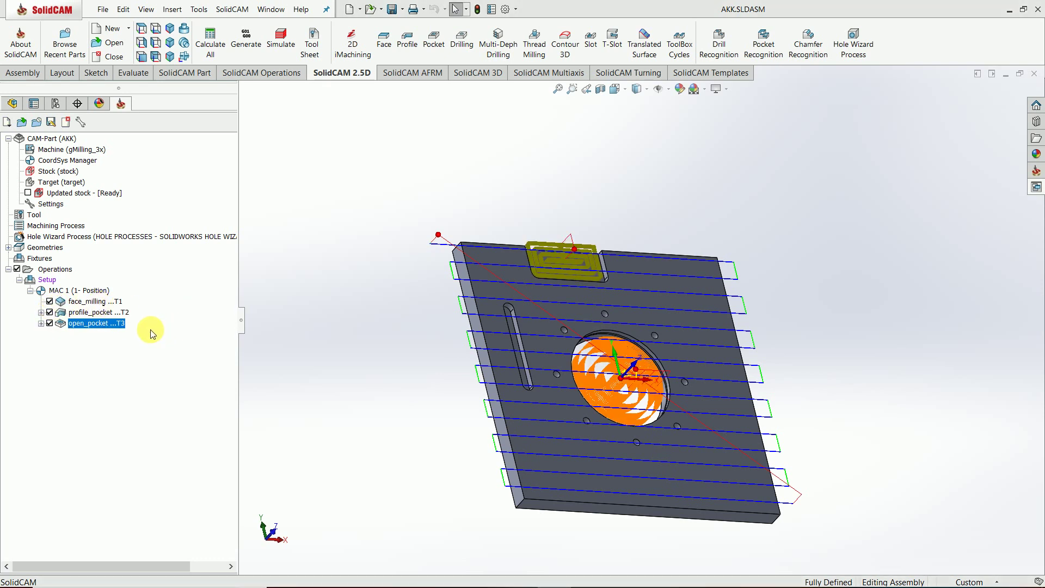
Run the simulation of the face_milling operation and close it.
right_click(96, 302)
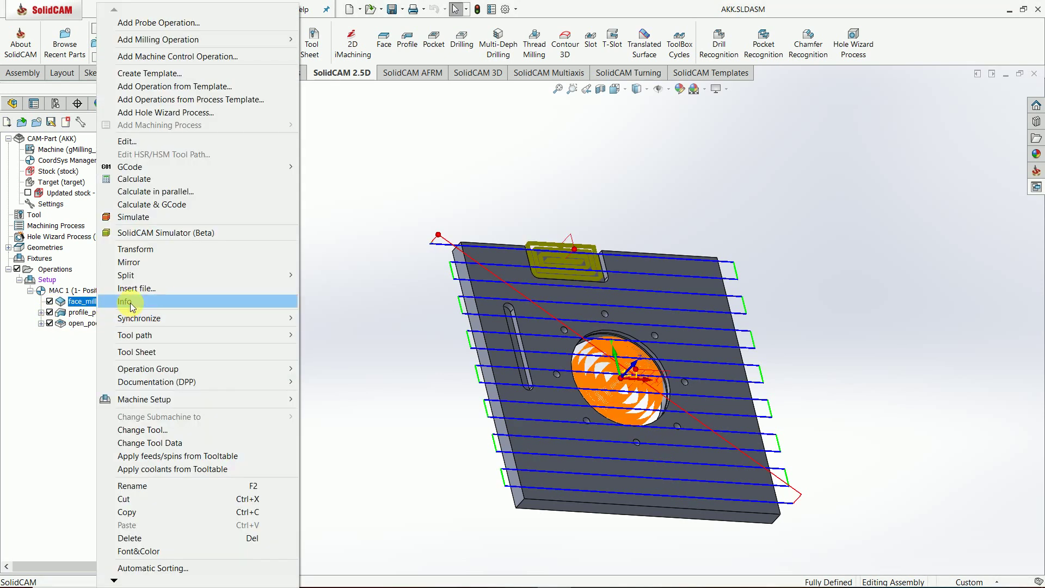
click(129, 217)
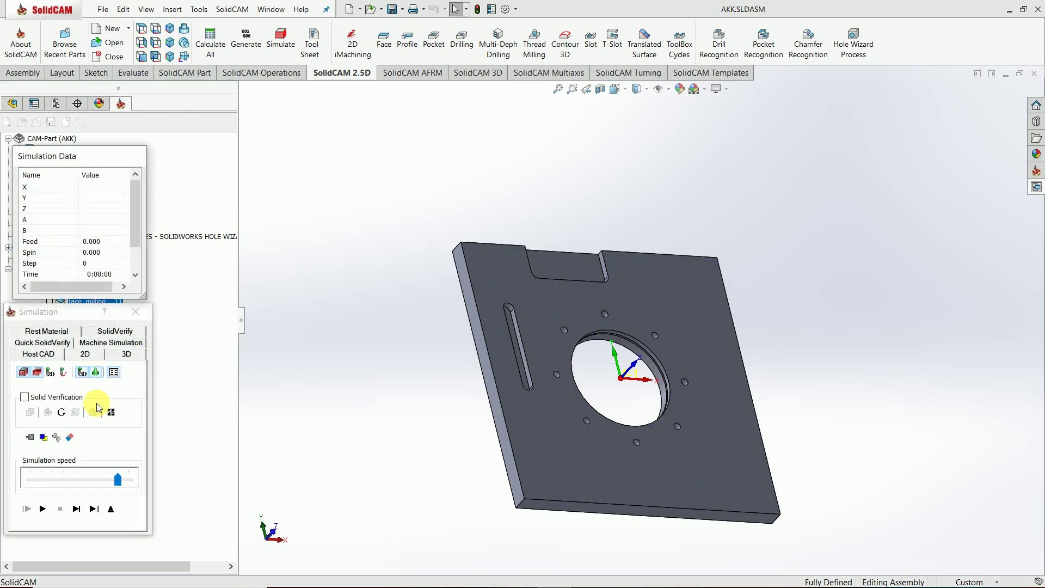
click(42, 508)
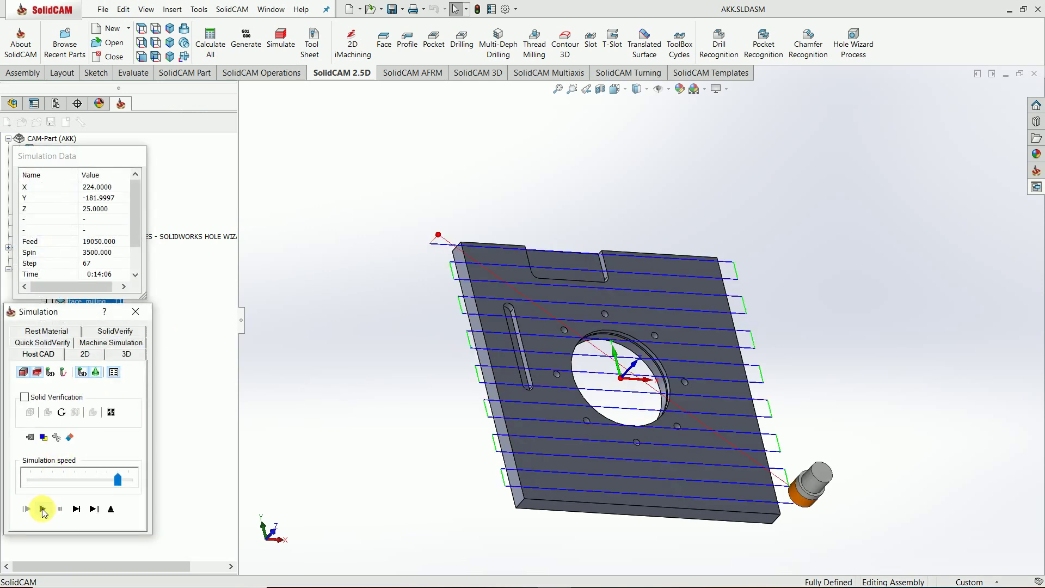
click(141, 309)
Simulate the profile_pocket operation, stop the playback and close the simulation.
click(79, 312)
right_click(79, 312)
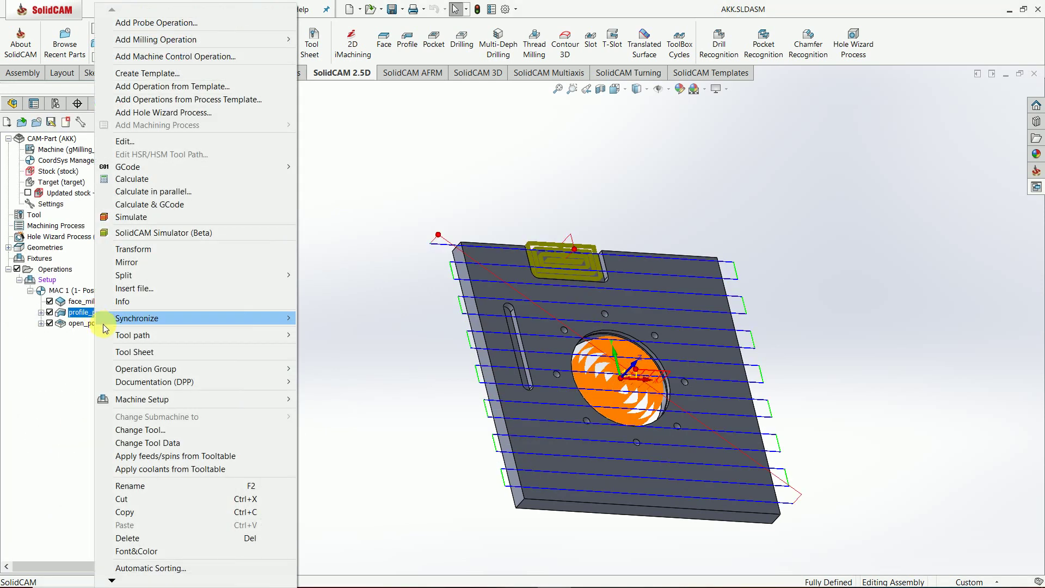
click(118, 216)
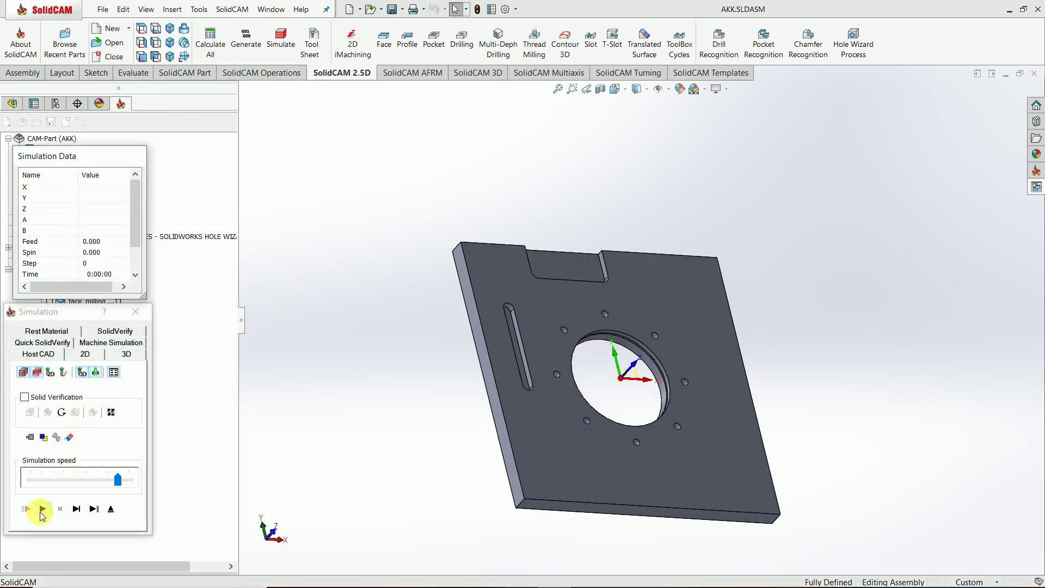
click(42, 508)
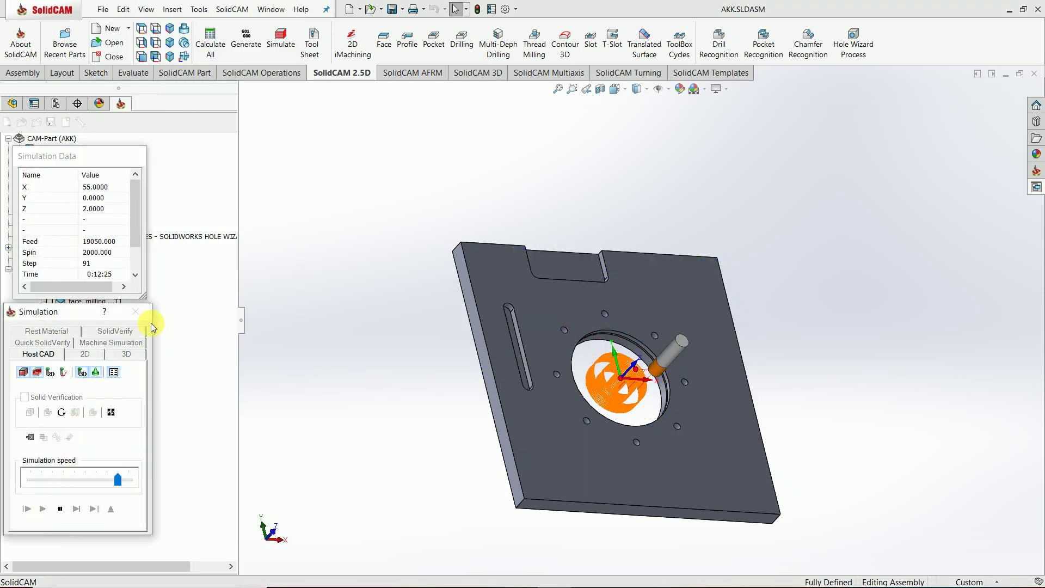
click(60, 508)
click(135, 311)
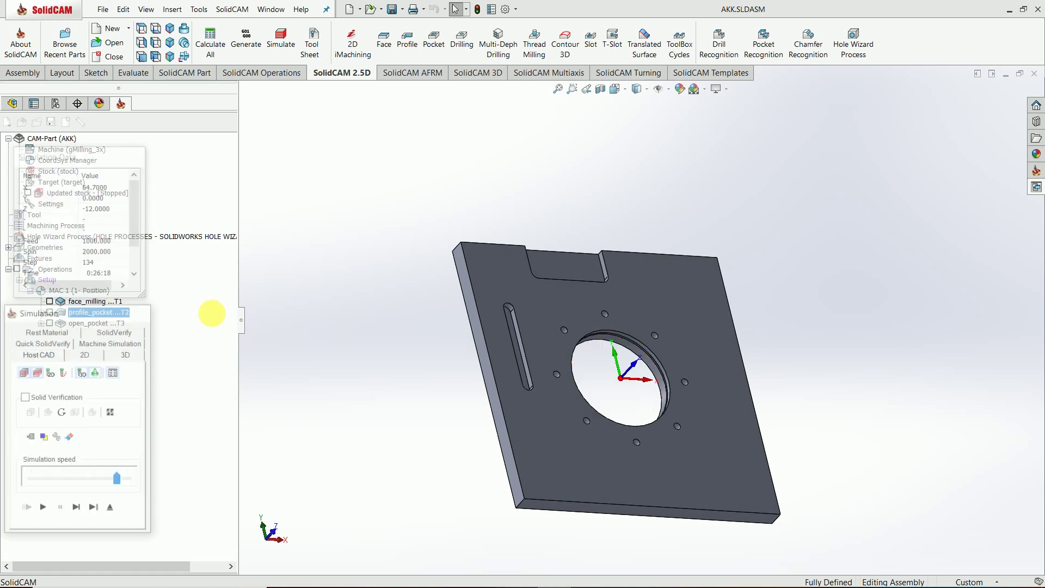
Hide the tool paths of all three milling operations.
click(50, 301)
click(49, 312)
click(49, 323)
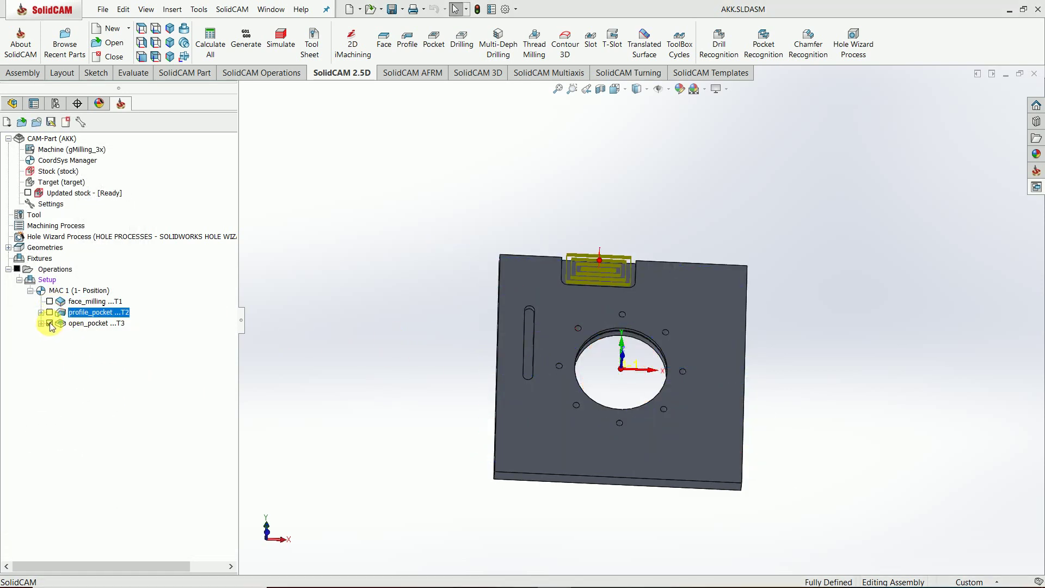
Open the face_milling operation and save it as an operation template named face_milling with tool data included.
click(90, 302)
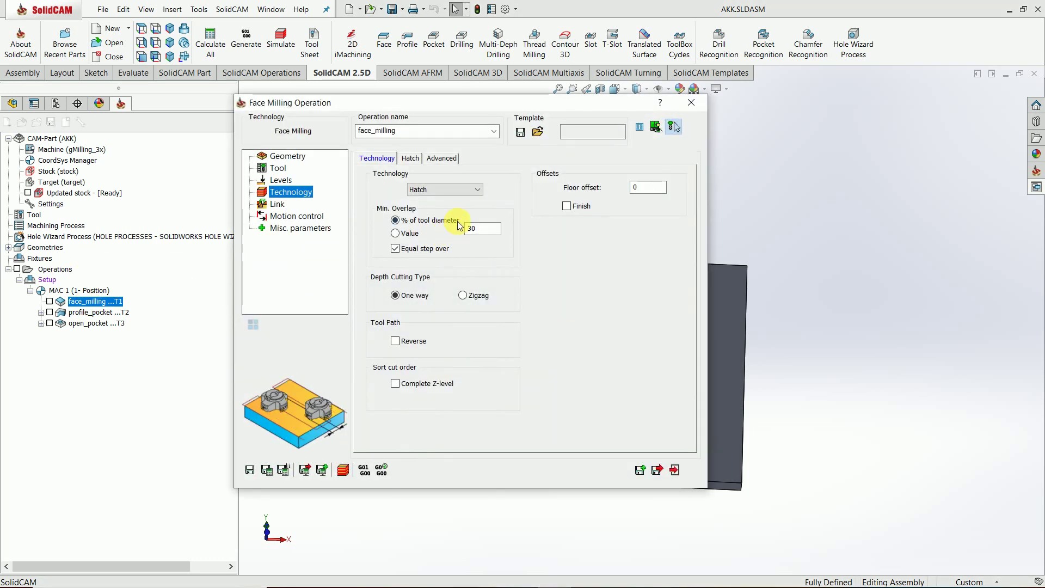
click(516, 134)
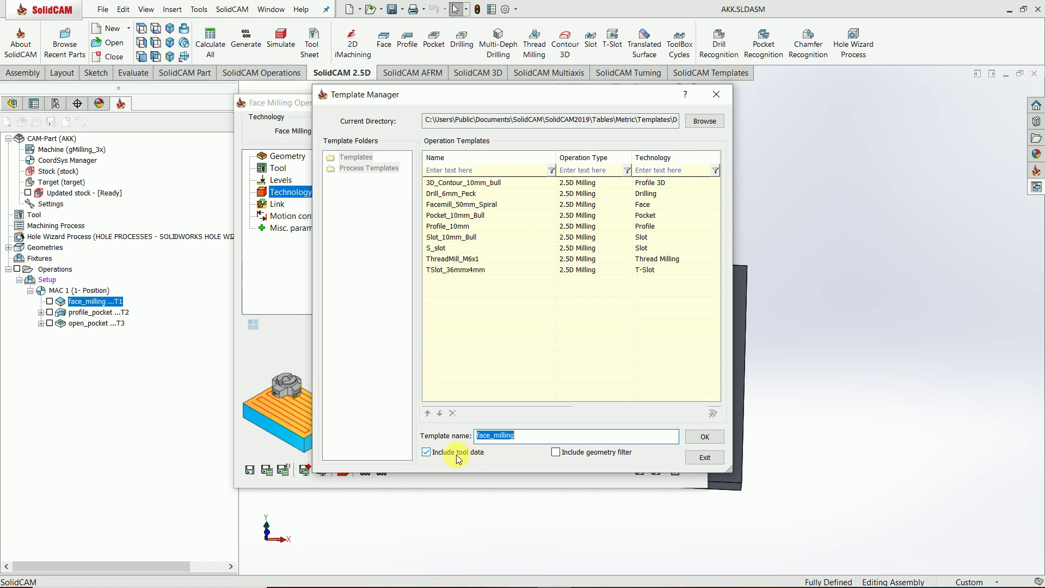
key(Tab)
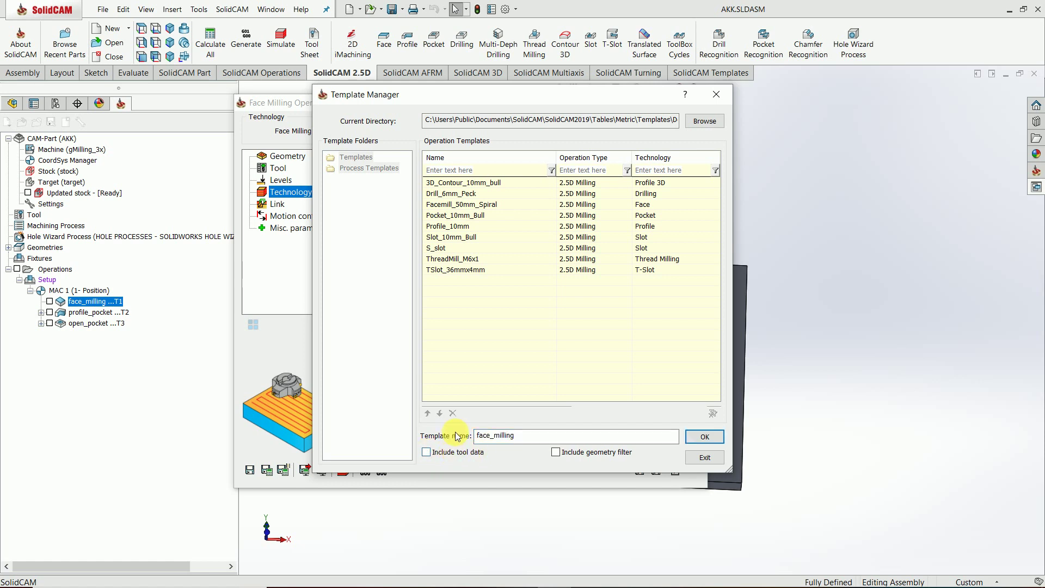
click(428, 454)
click(705, 436)
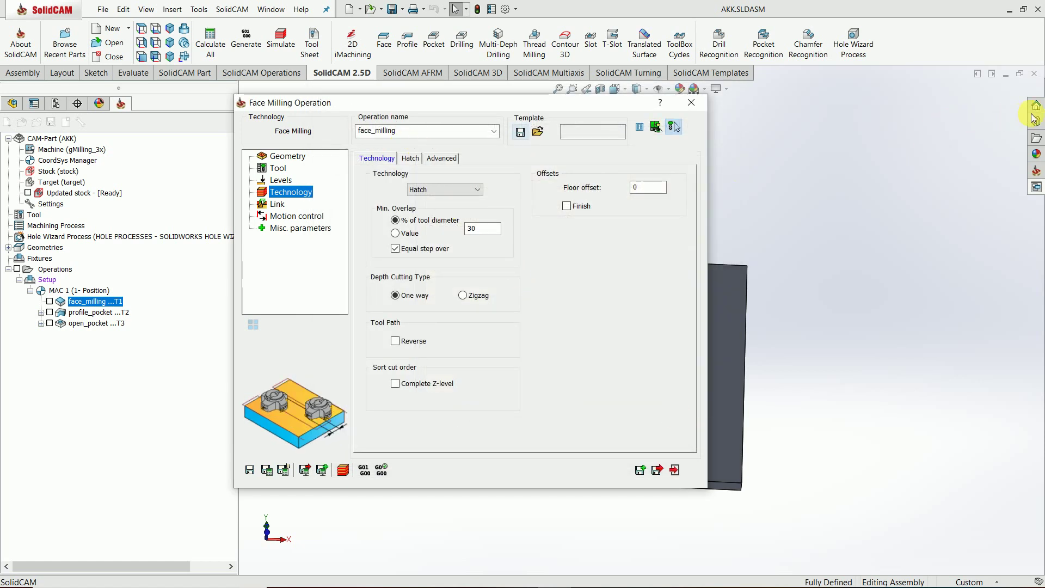
Display the drag-and-drop operation templates to check the saved face_milling template, and close the face milling operation.
click(1036, 186)
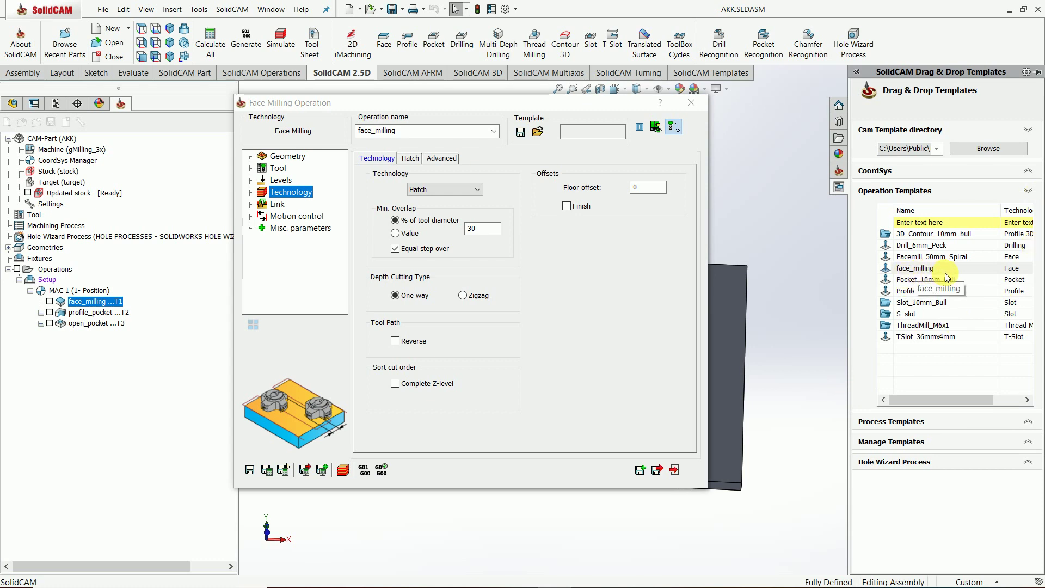
key(Escape)
click(439, 253)
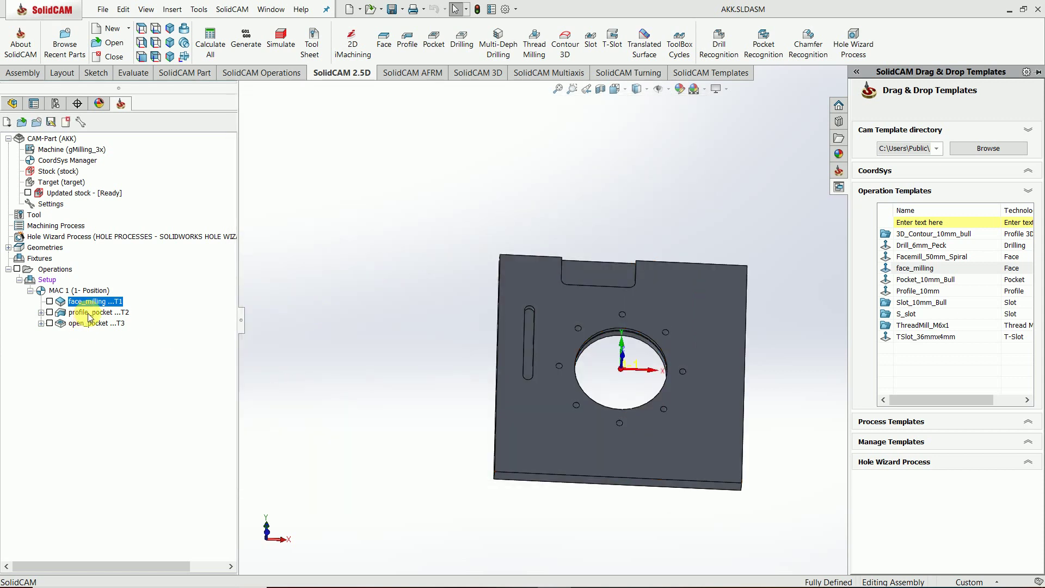
Open the profile_pocket operation, save it as a template named profile_pocket with tool data included, and close the operation.
double_click(89, 313)
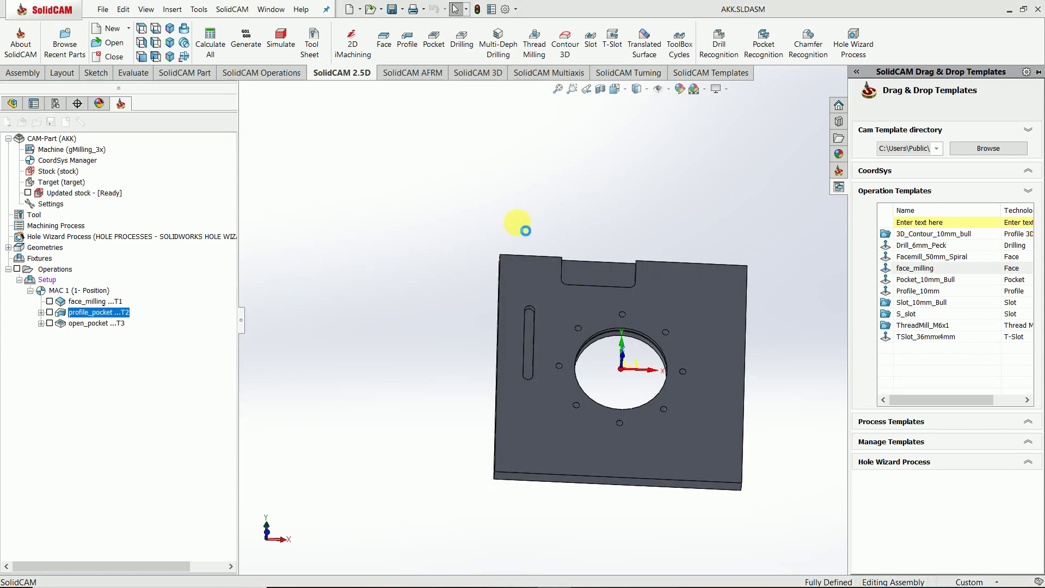
click(520, 133)
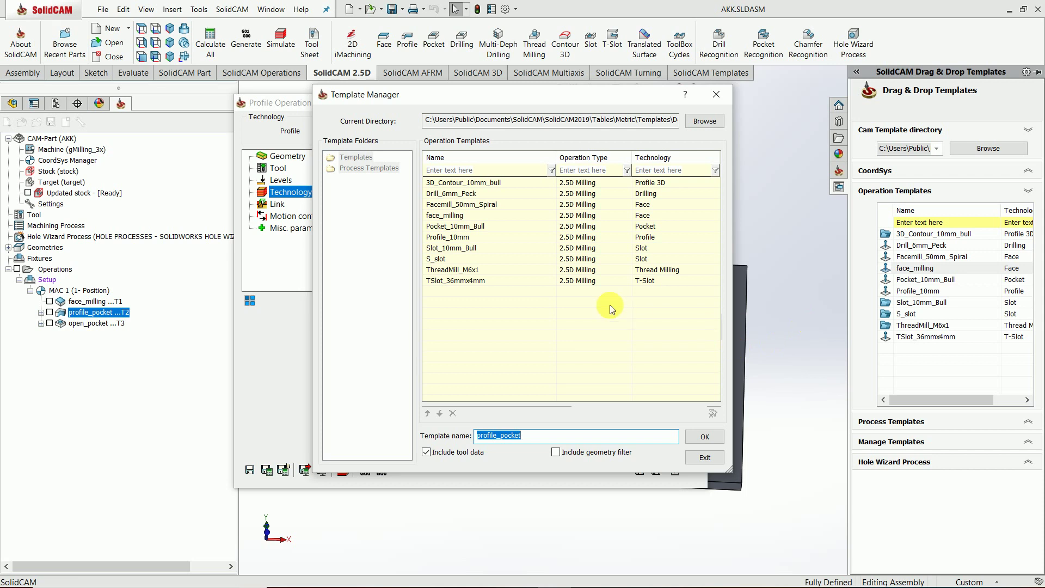
click(710, 438)
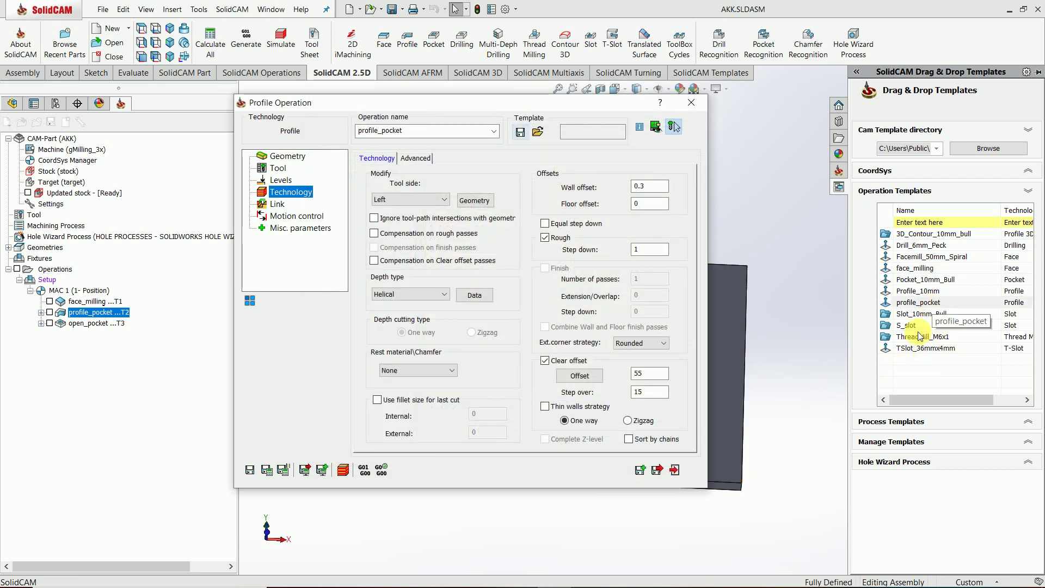
click(675, 469)
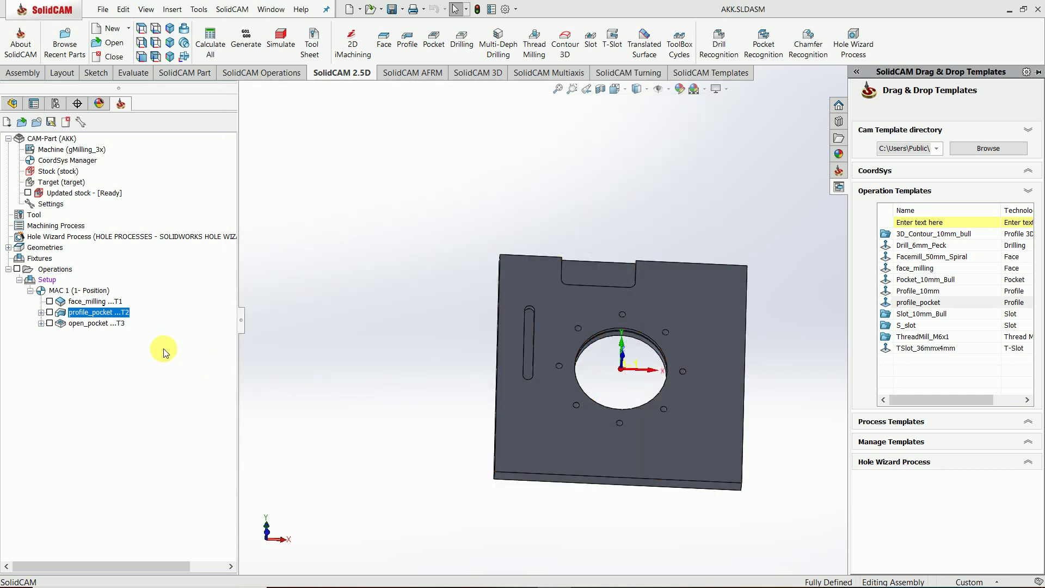
Open the open_pocket operation, save it as a template named open_pocket with tool data included, and close the operation.
click(103, 326)
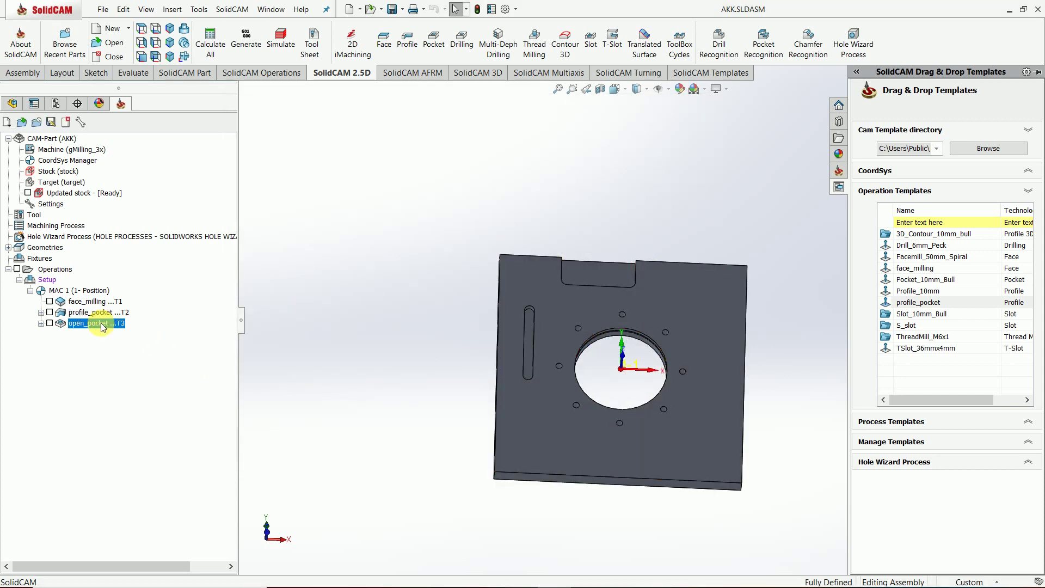
double_click(103, 325)
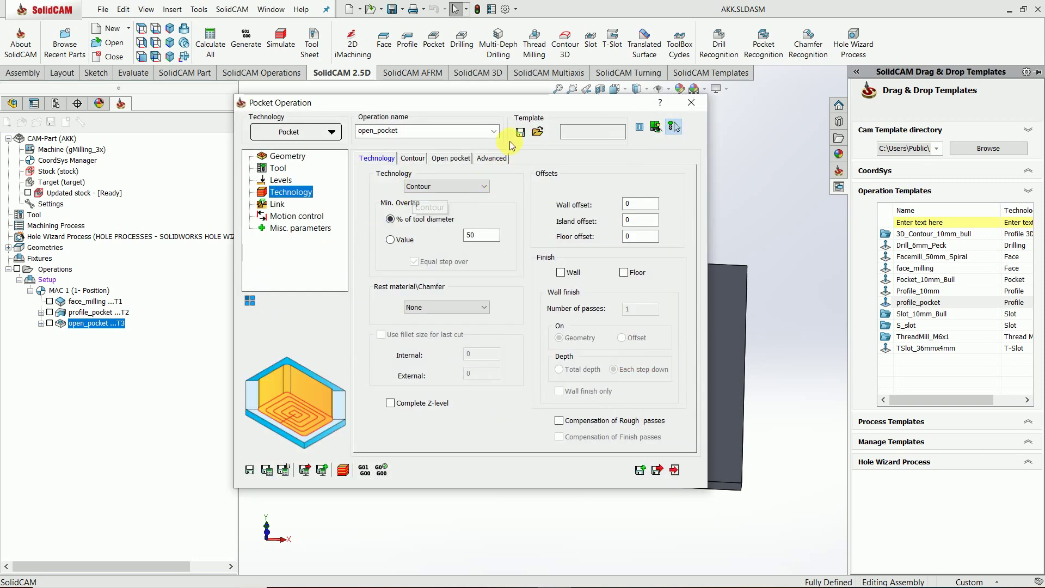
click(520, 132)
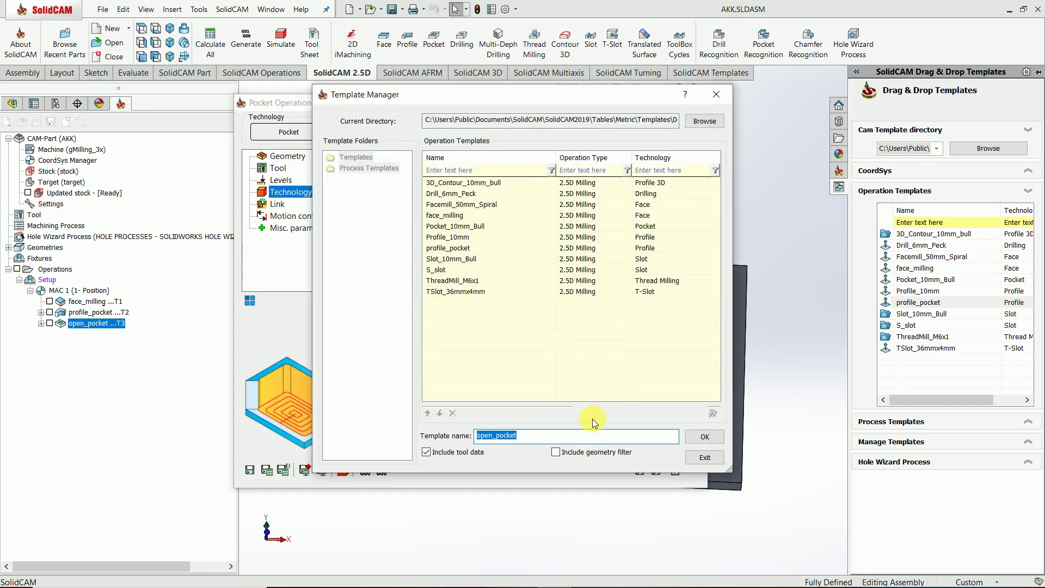
click(705, 437)
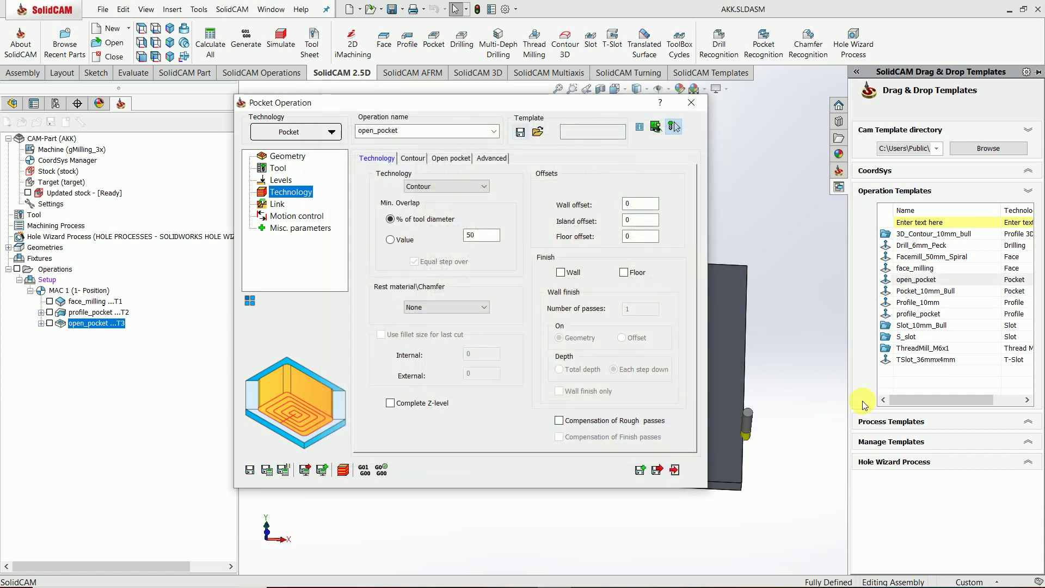
click(674, 469)
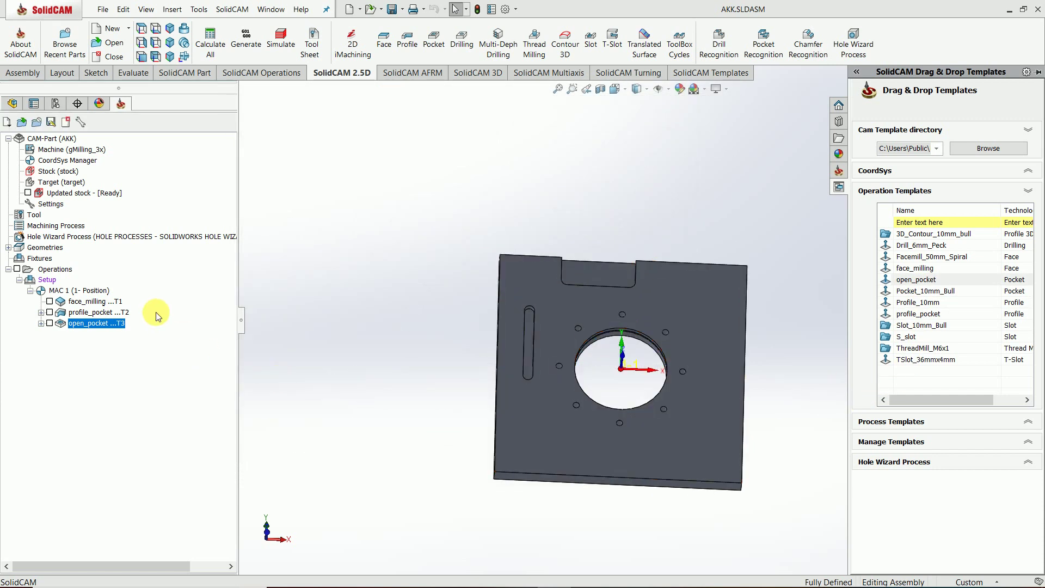
Delete the open_pocket, profile_pocket and face_milling operations from the setup.
right_click(117, 325)
click(150, 538)
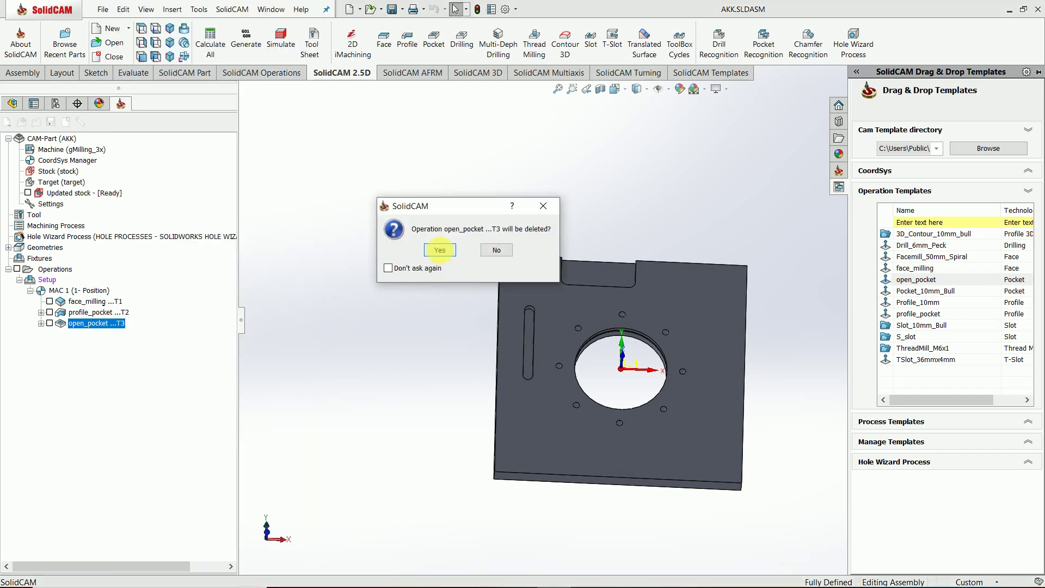
click(497, 254)
right_click(93, 326)
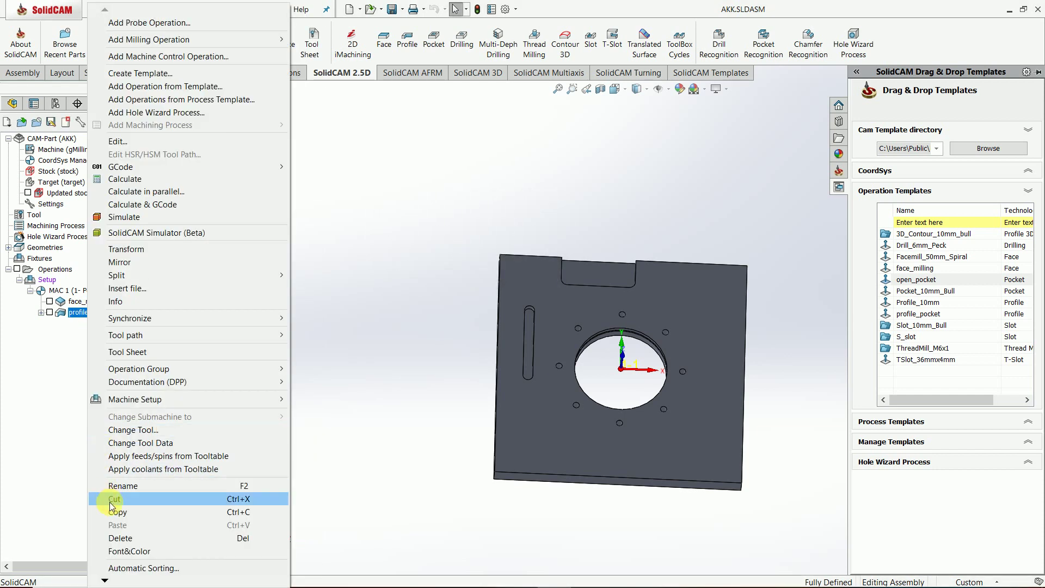
click(117, 535)
click(441, 249)
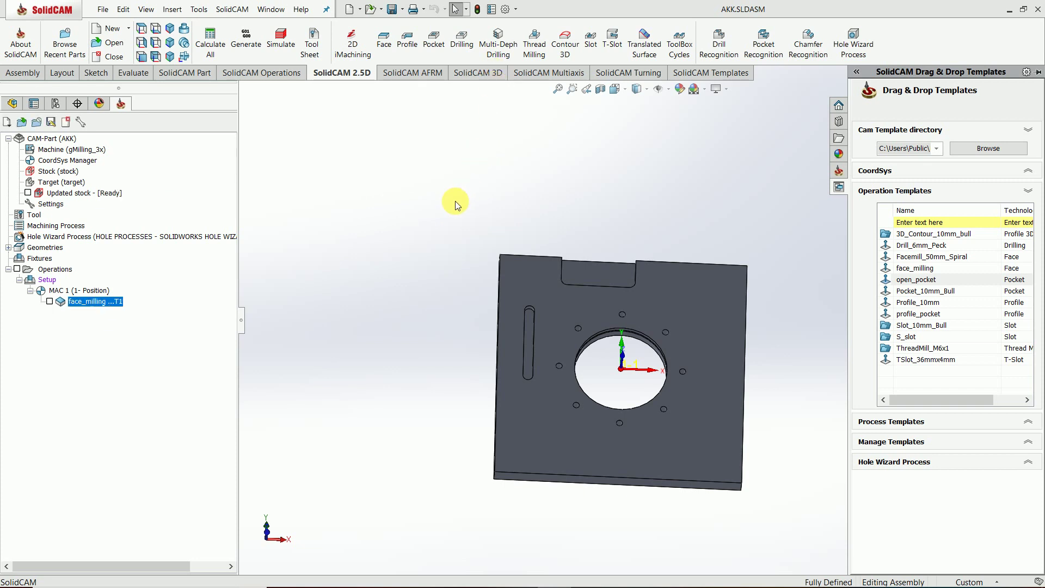
click(105, 303)
right_click(105, 304)
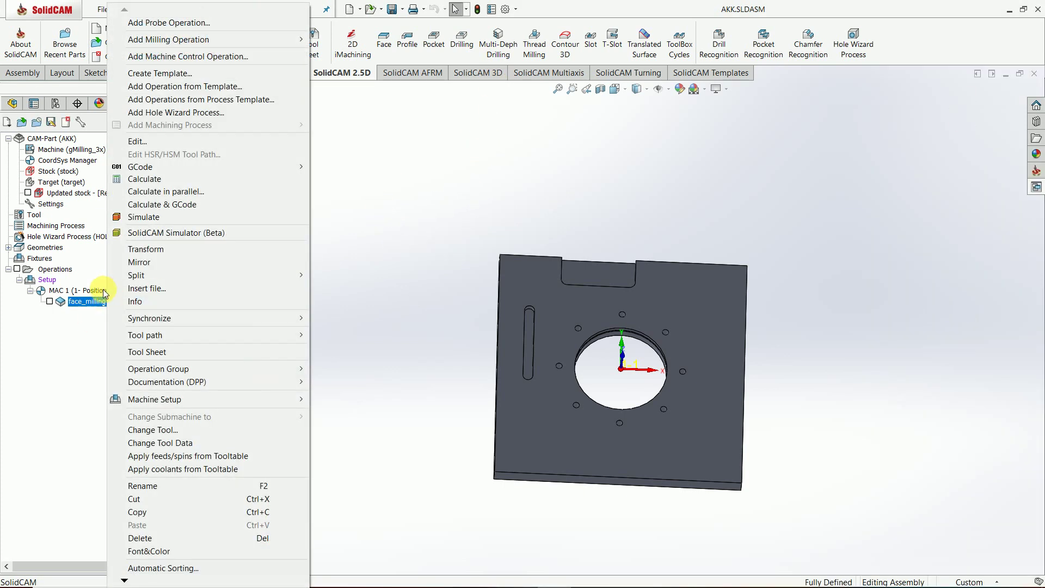
click(130, 536)
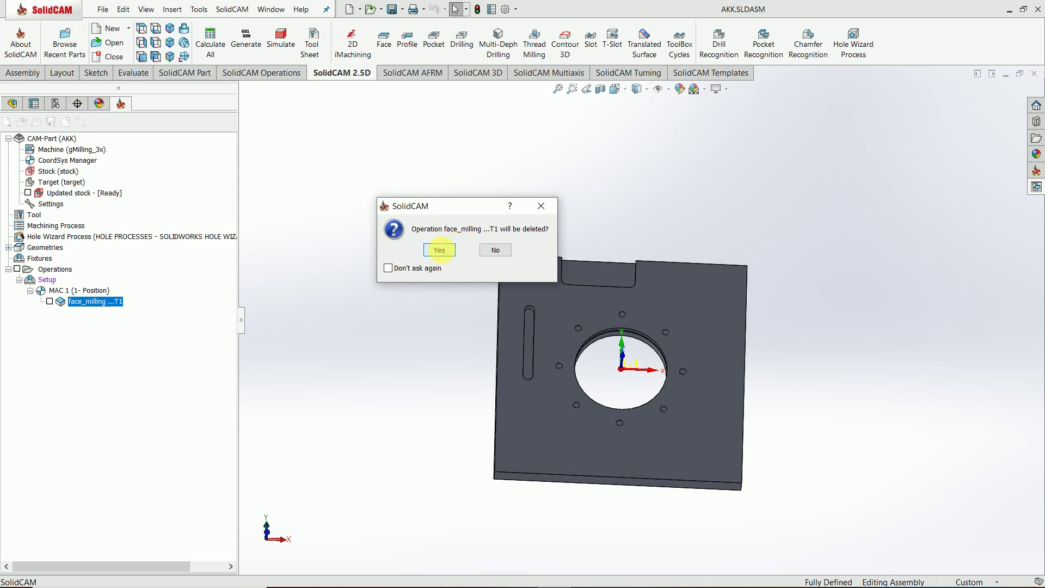
click(439, 250)
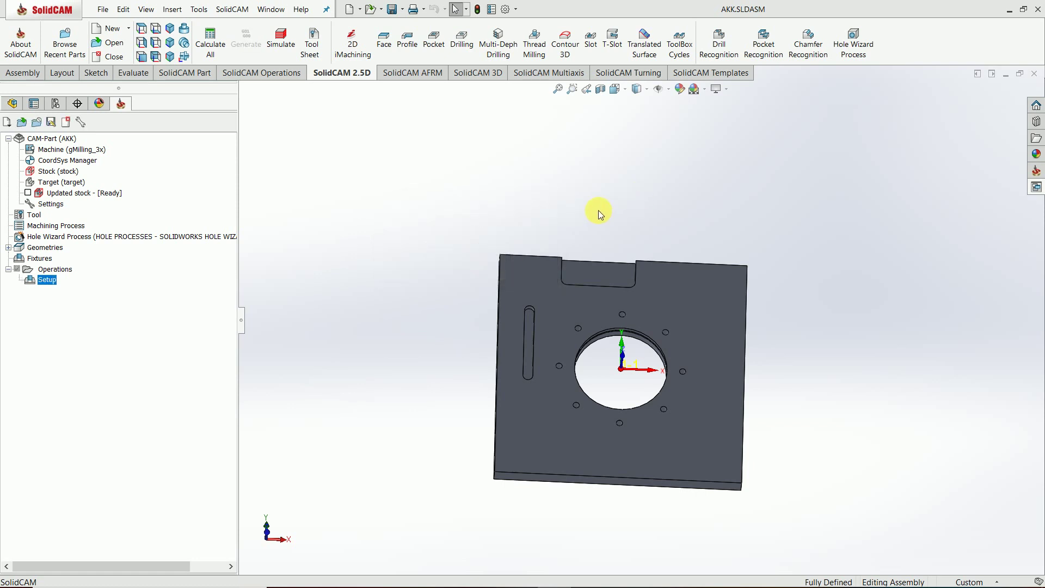
Apply the Facemill_50mm_Spiral template to the plate's top face, importing its tool with a new number for all, and hide the tool path.
click(1036, 188)
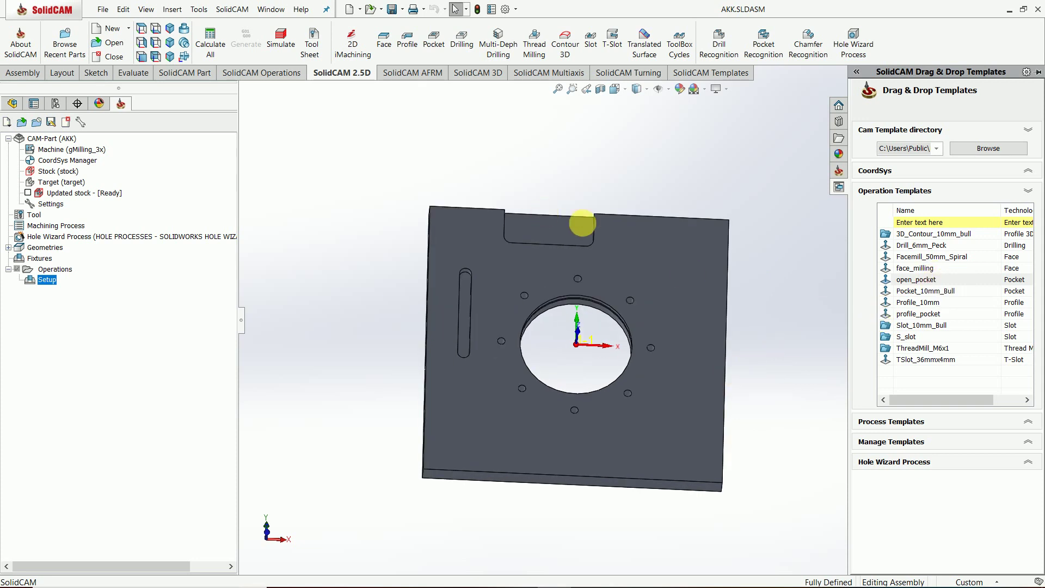
middle_drag(579, 364, 639, 280)
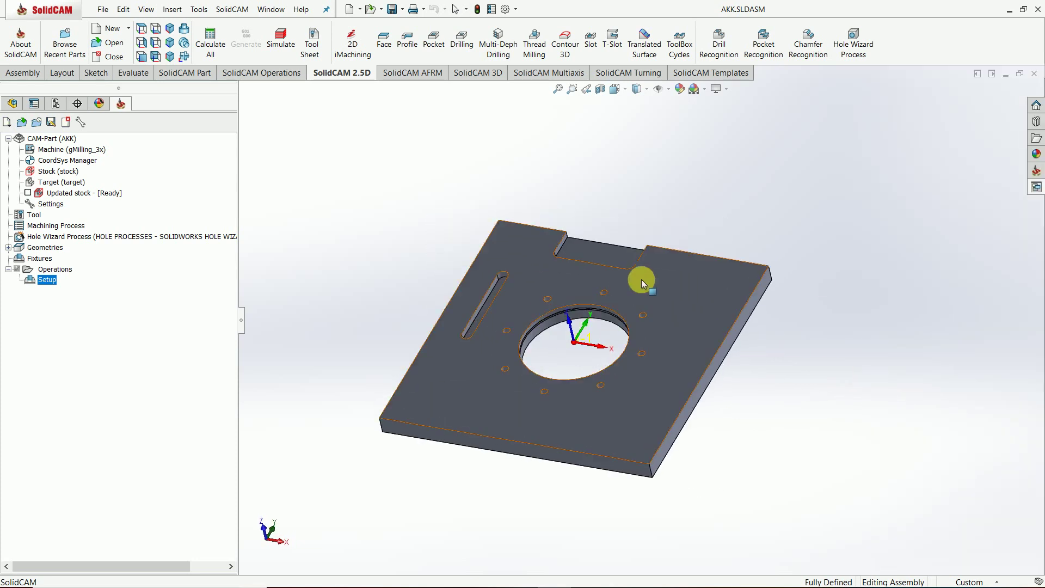
click(1036, 189)
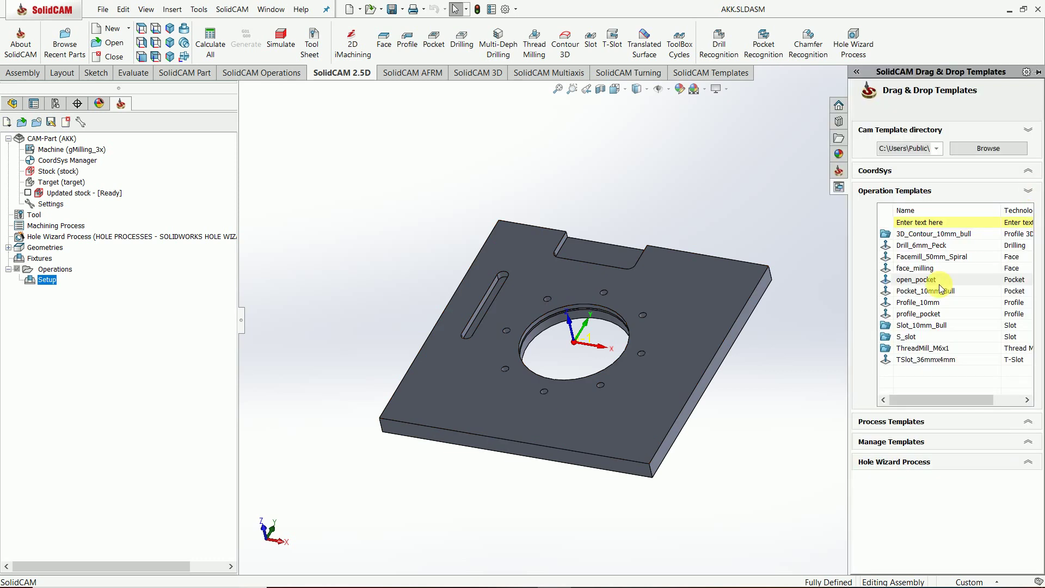
middle_drag(624, 204, 620, 299)
click(1037, 187)
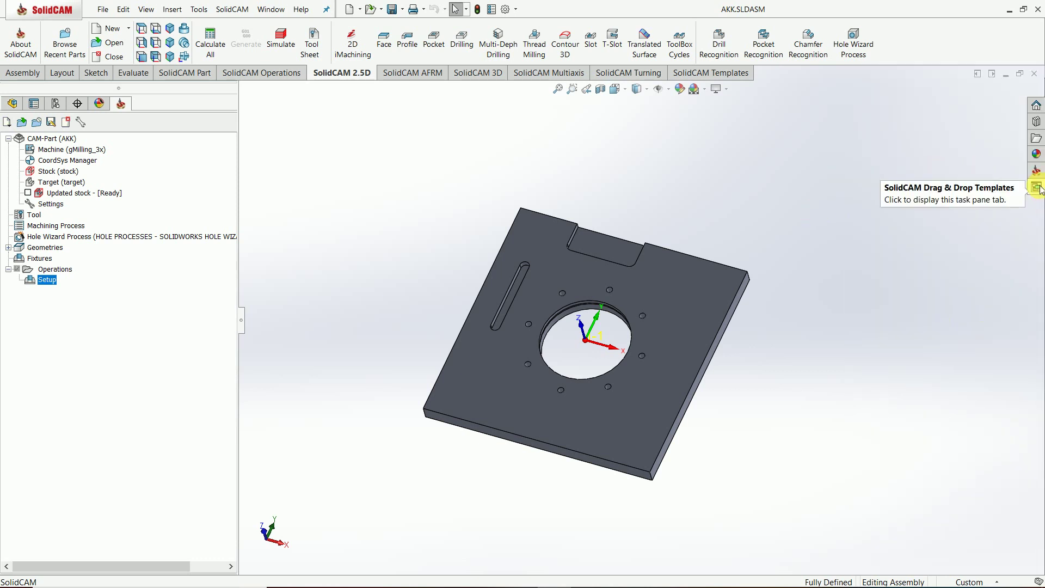
click(1038, 189)
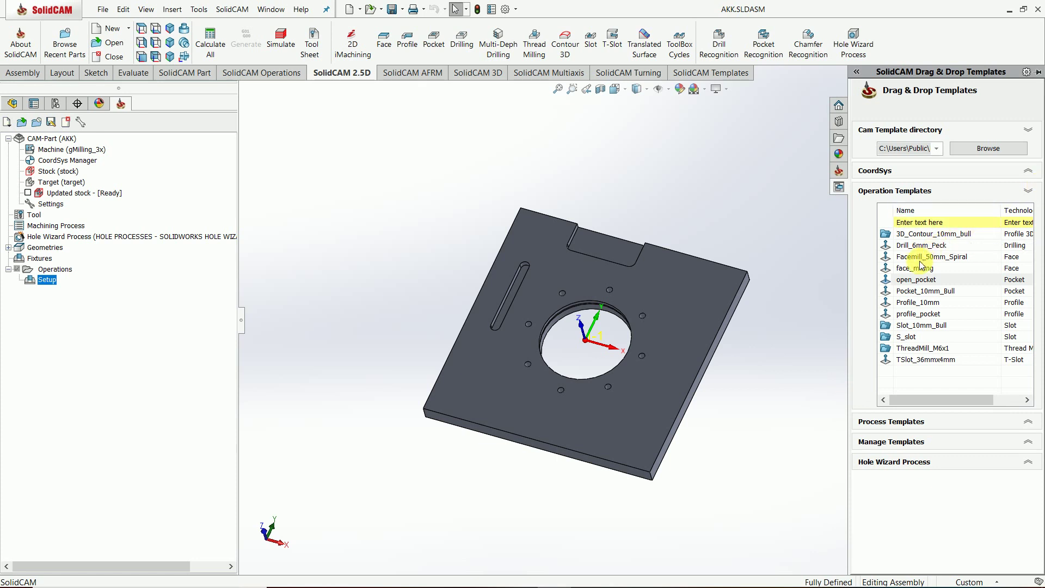
click(939, 261)
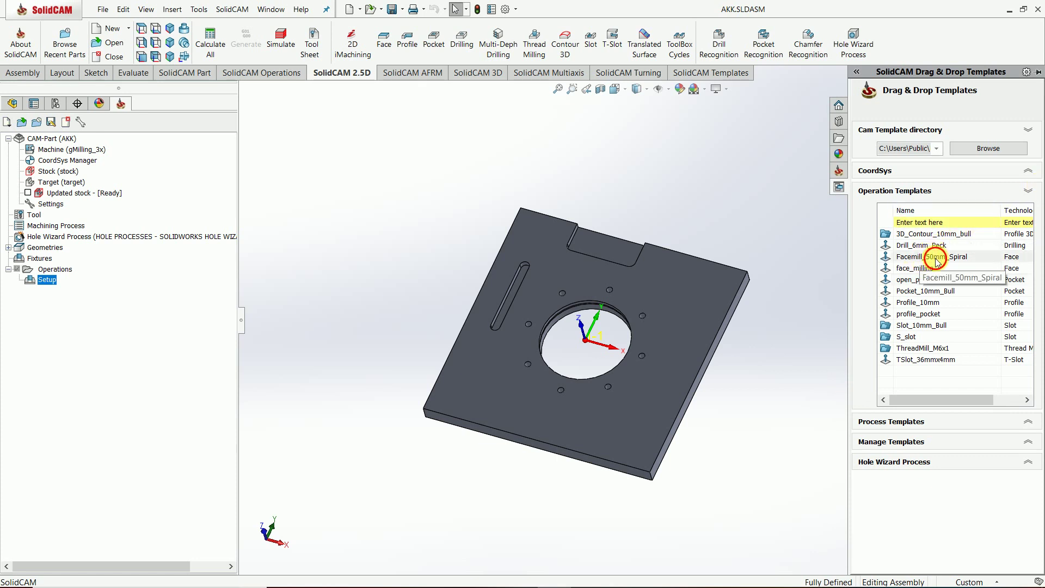
drag(948, 261, 852, 276)
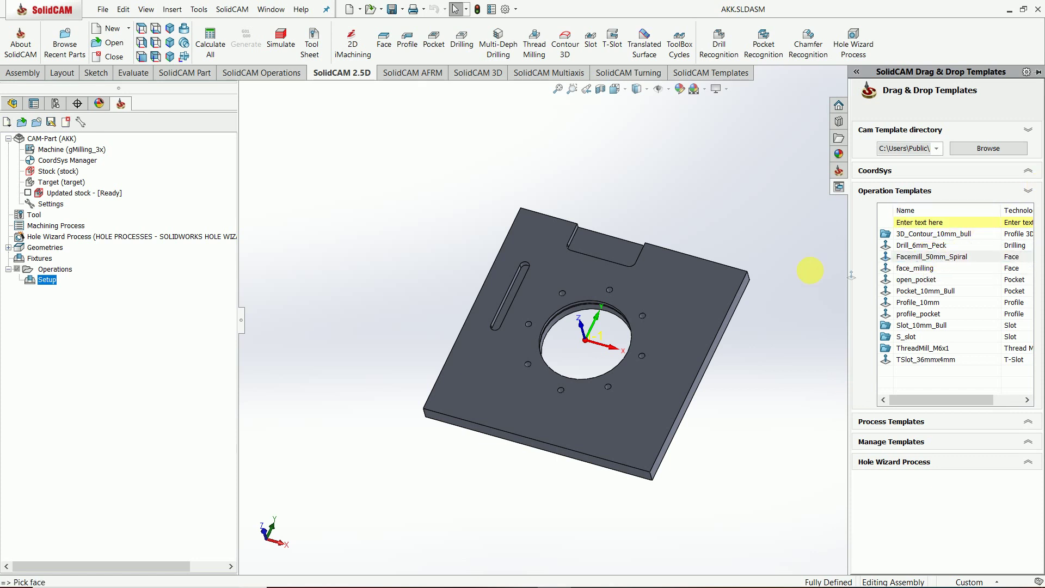
drag(669, 295, 660, 295)
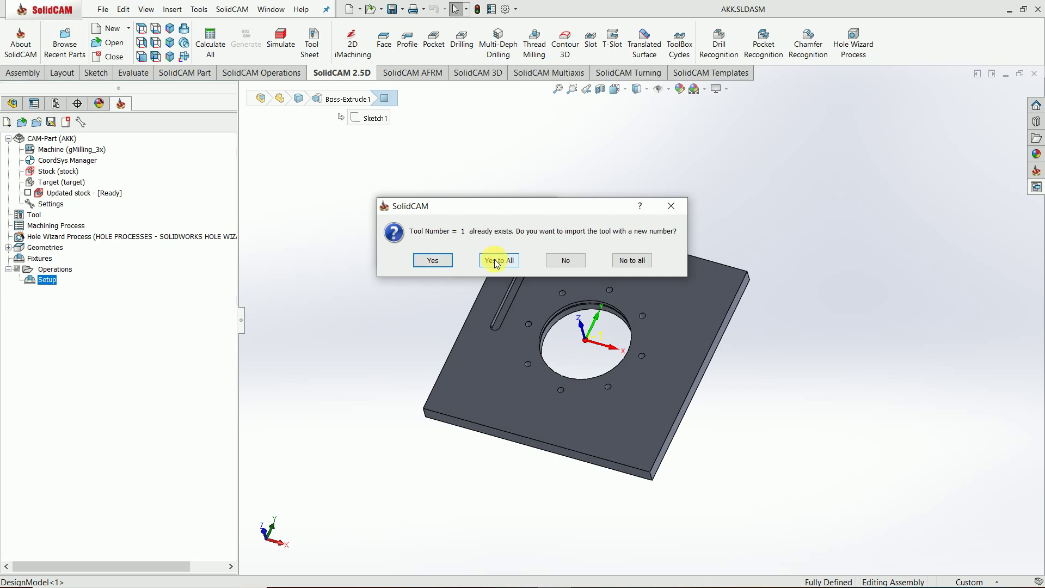
click(492, 260)
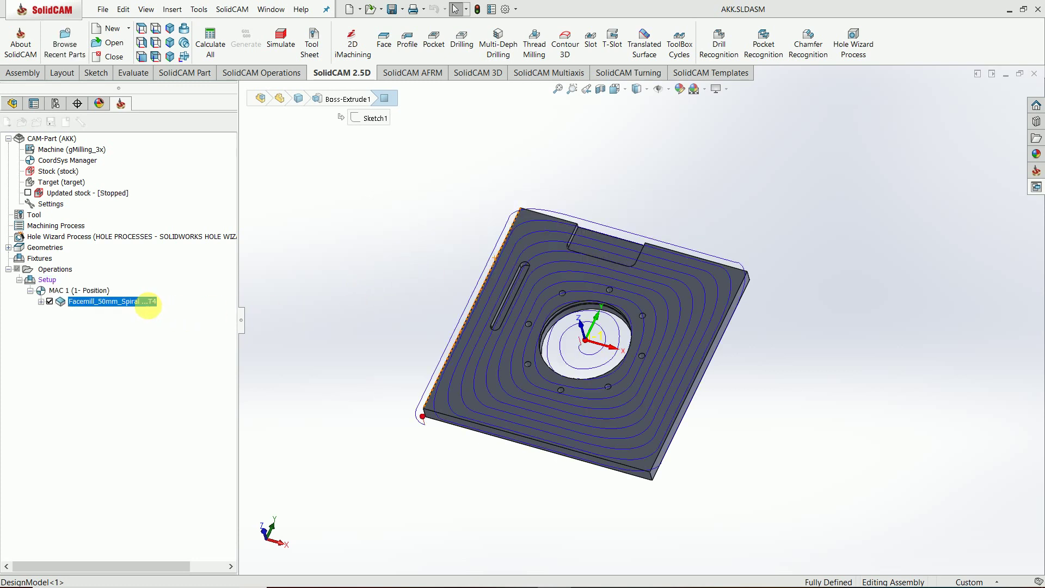
middle_drag(681, 296, 676, 333)
click(49, 301)
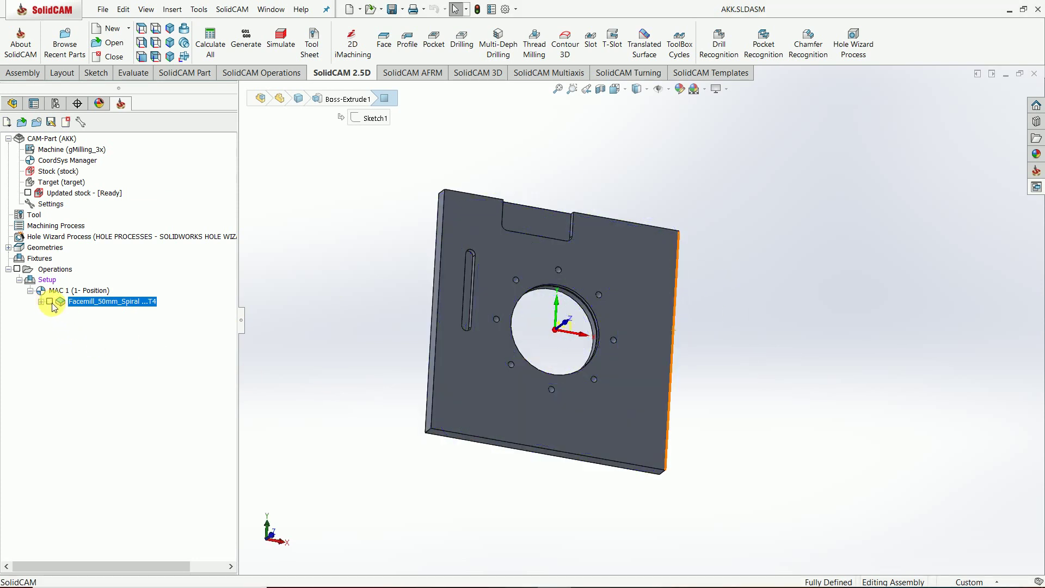
Keep the drag-and-drop templates pinned open and apply the face_milling template to the plate's top face.
click(1034, 186)
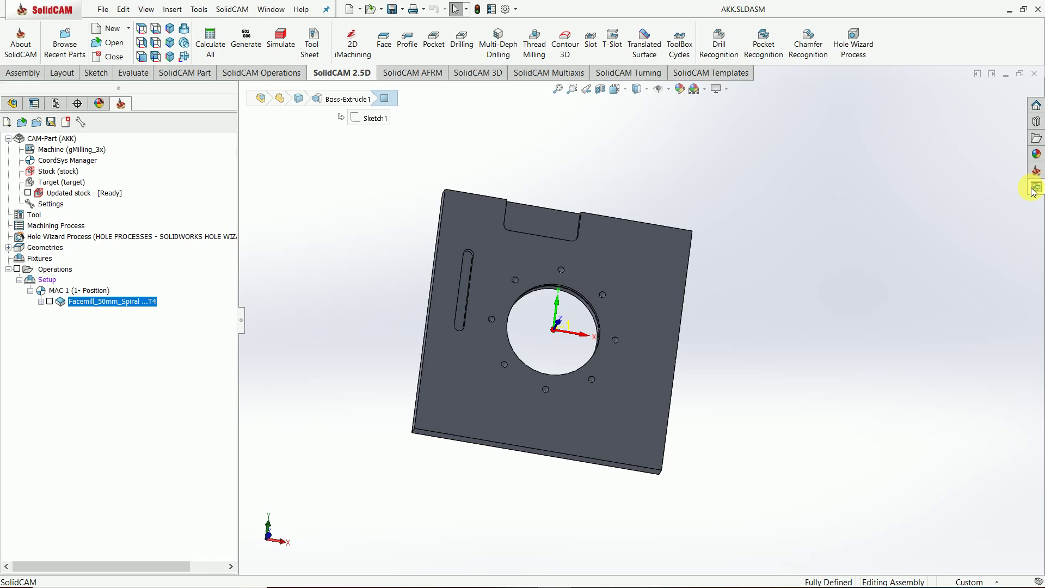
click(1034, 186)
click(1037, 71)
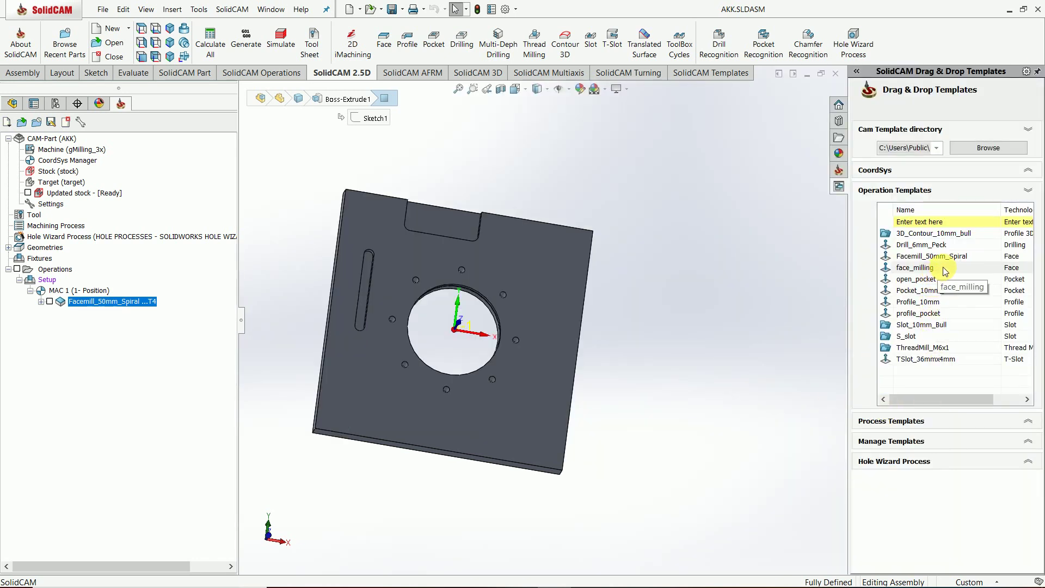
drag(944, 270, 870, 282)
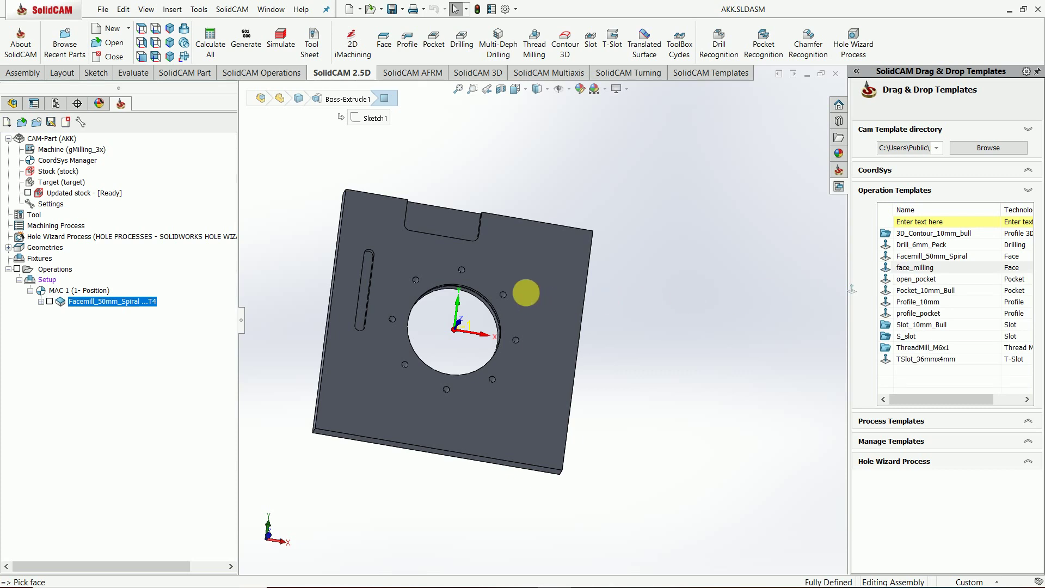
drag(526, 293, 527, 293)
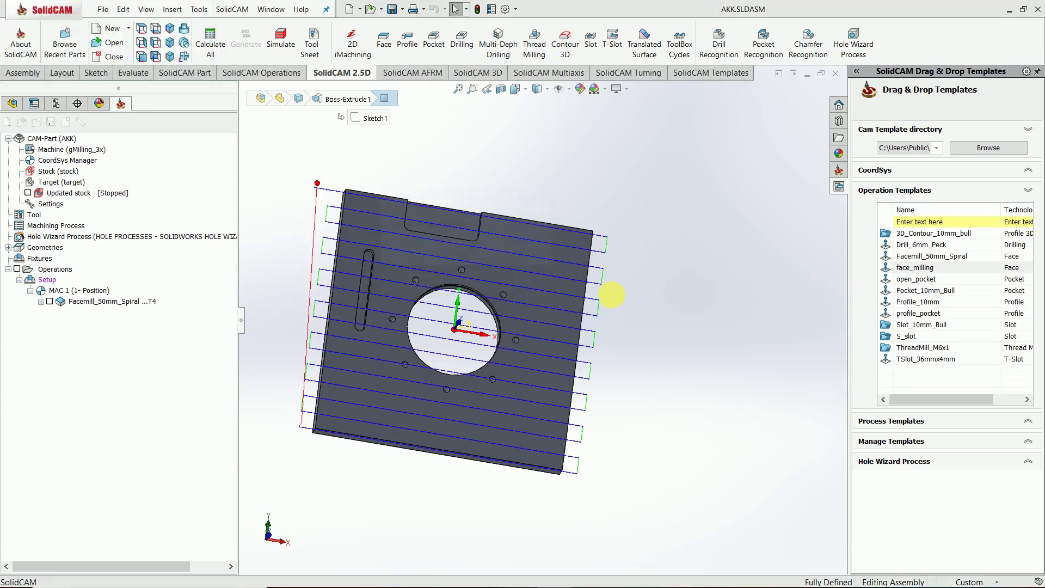
Examine the face_milling tool path on the plate from several angles and hide it.
middle_drag(406, 474, 391, 351)
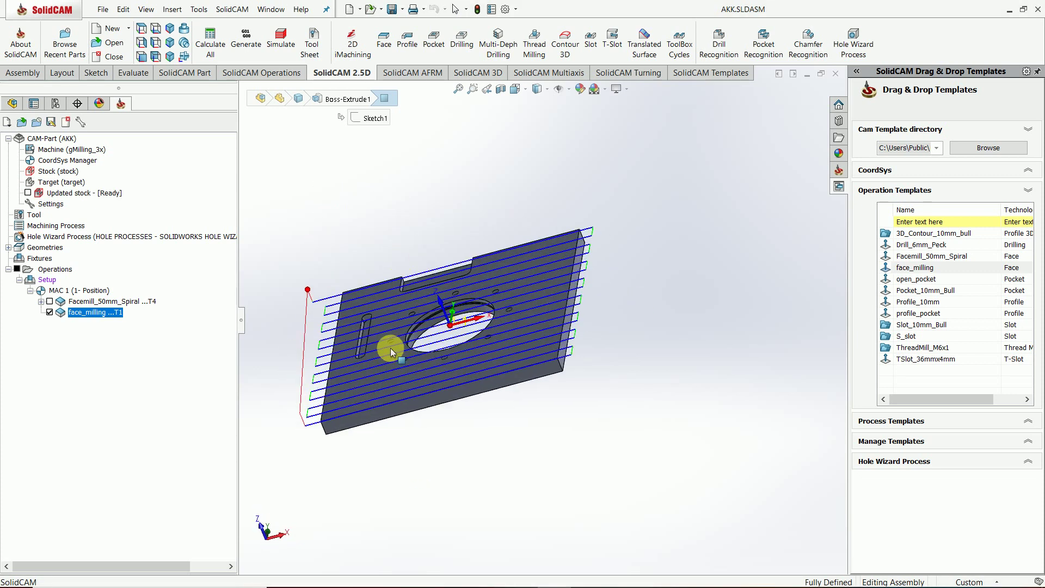
scroll(391, 351, down, 3)
scroll(532, 280, up, 3)
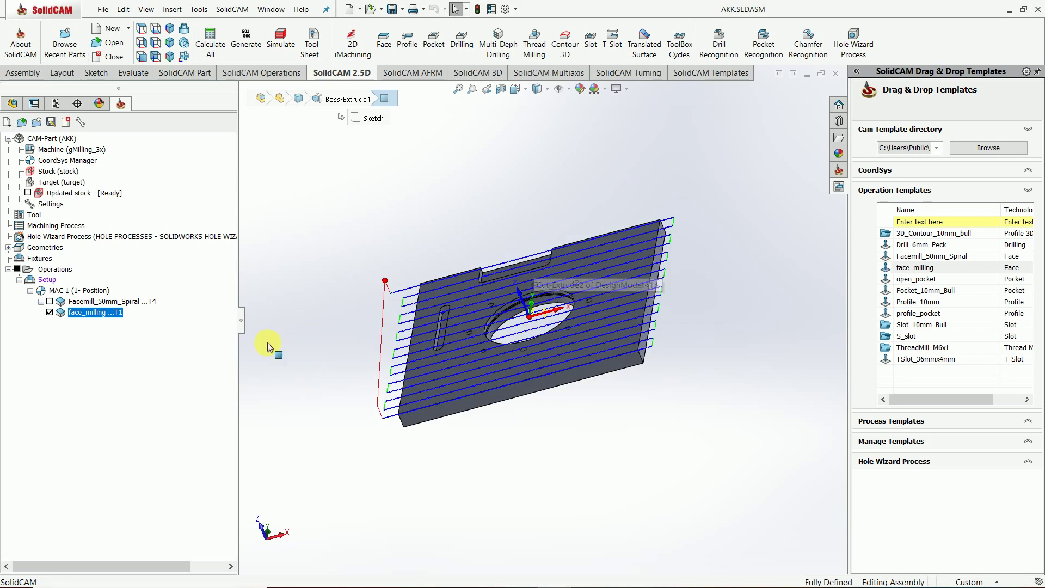
click(49, 312)
middle_drag(432, 241, 438, 292)
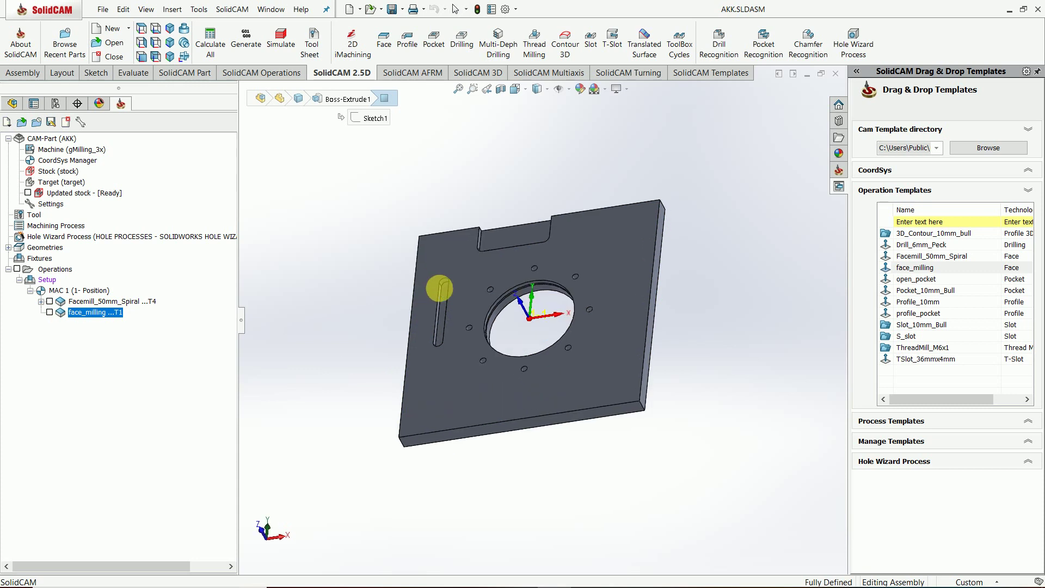
click(49, 312)
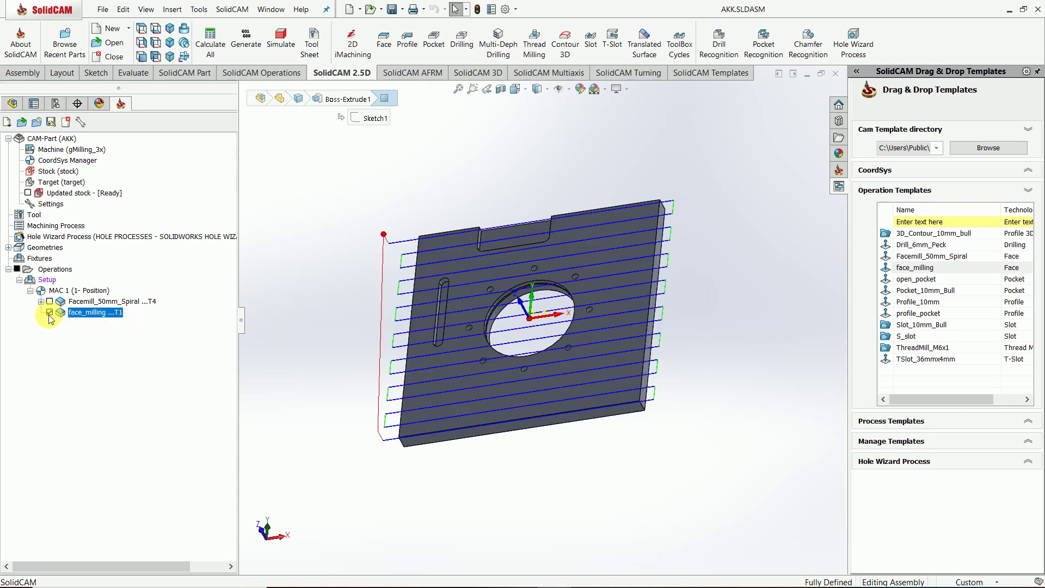
click(50, 313)
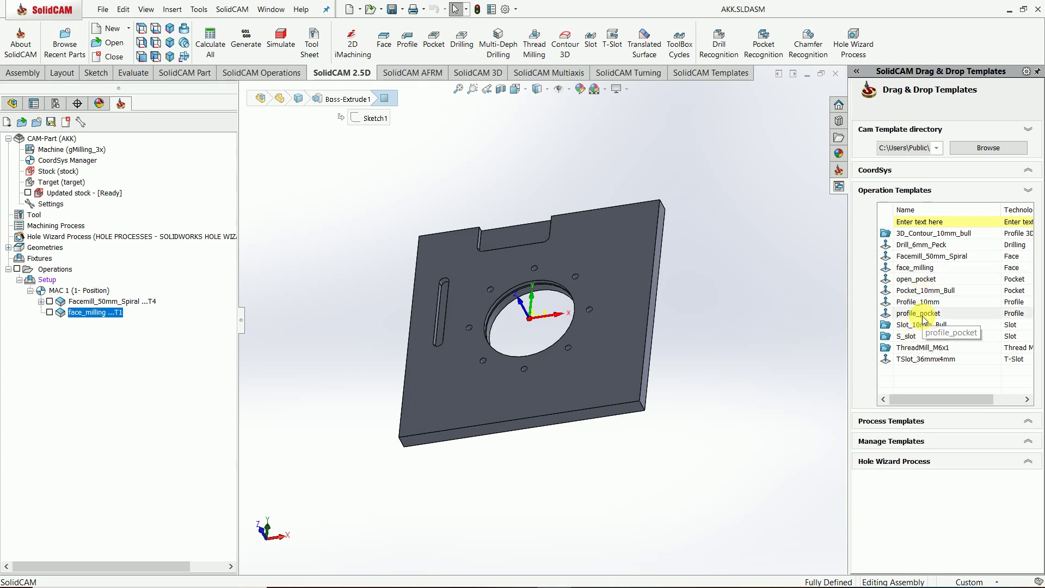
Apply the profile_pocket template to the face inside the plate's large central hole.
drag(917, 313, 549, 316)
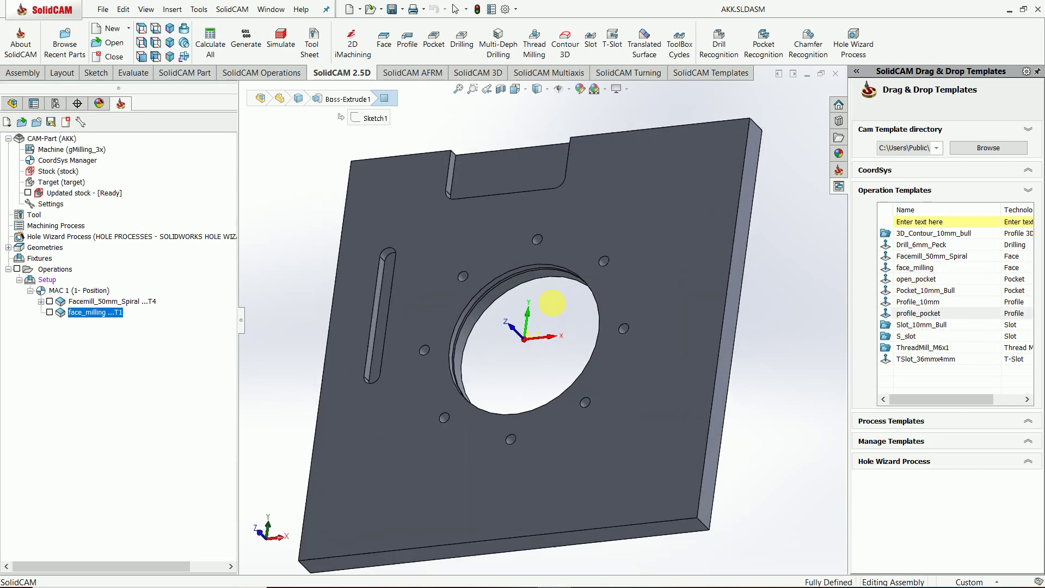
drag(943, 319, 573, 321)
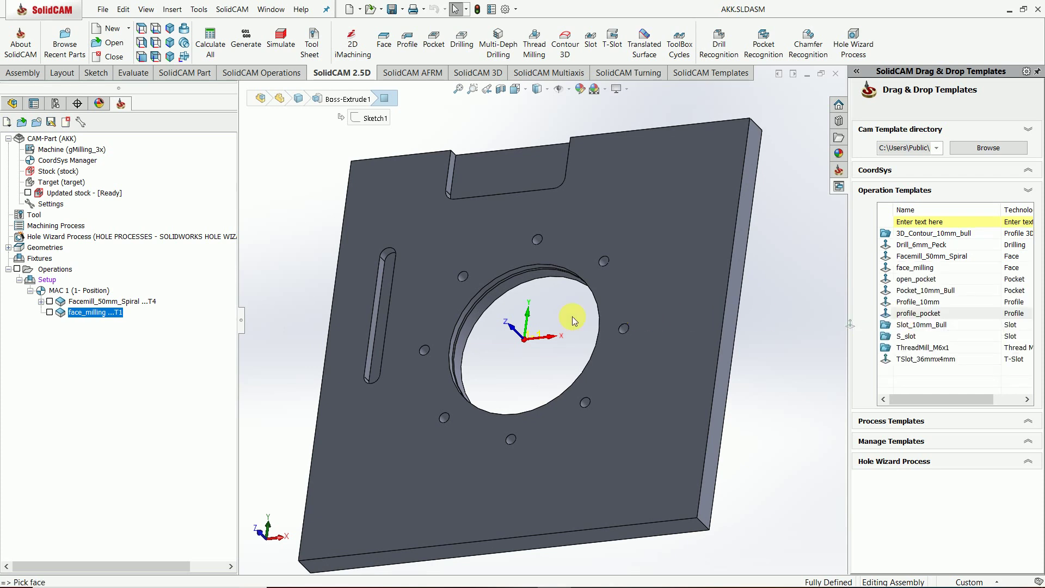
click(474, 318)
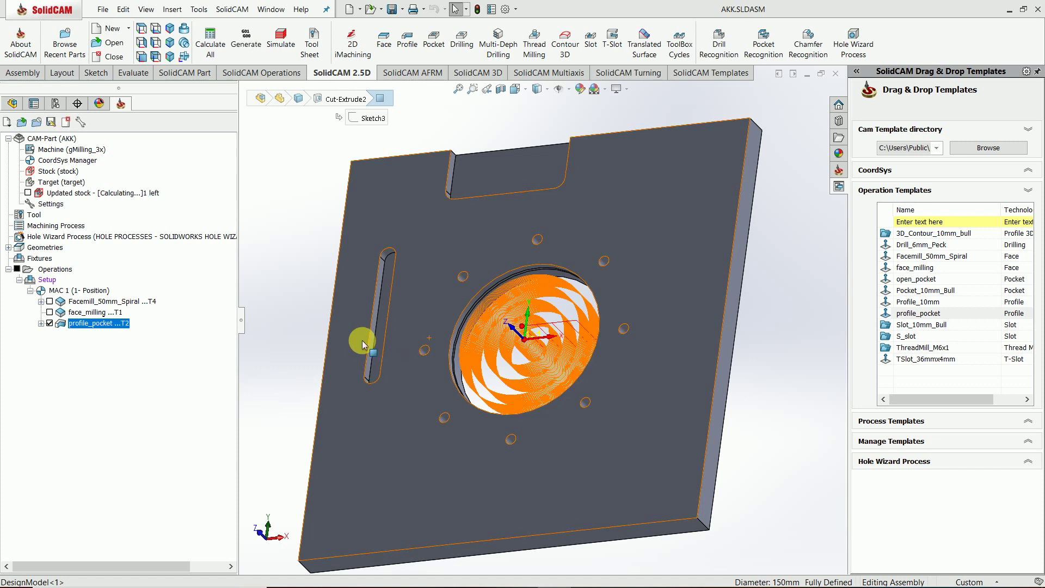
Apply the open_pocket template to the floor of the open rectangular pocket at the plate's edge.
mouse_move(903, 302)
mouse_down()
mouse_move(718, 327)
mouse_move(621, 360)
mouse_move(919, 310)
mouse_up()
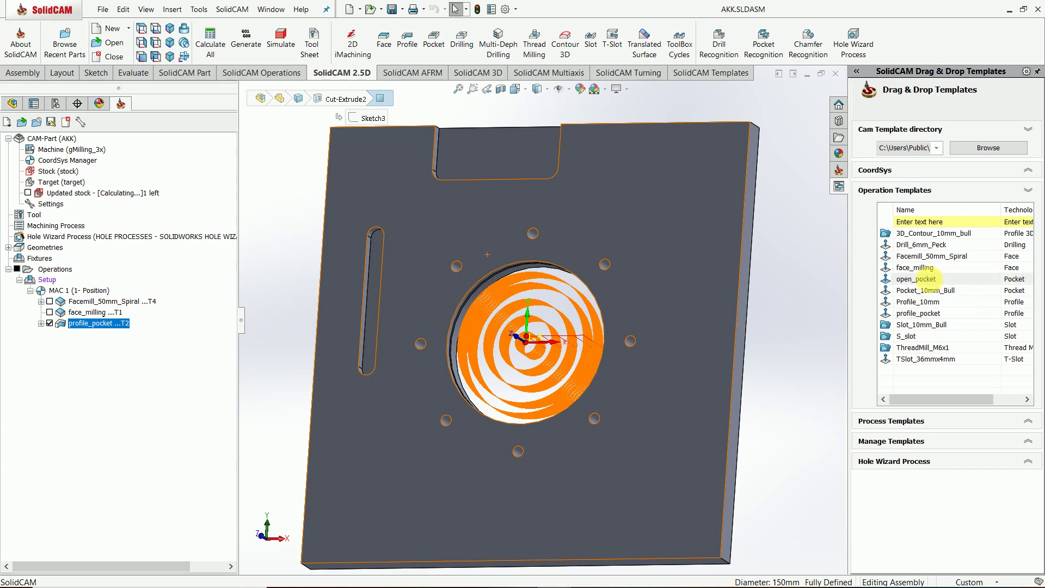
drag(919, 279, 488, 145)
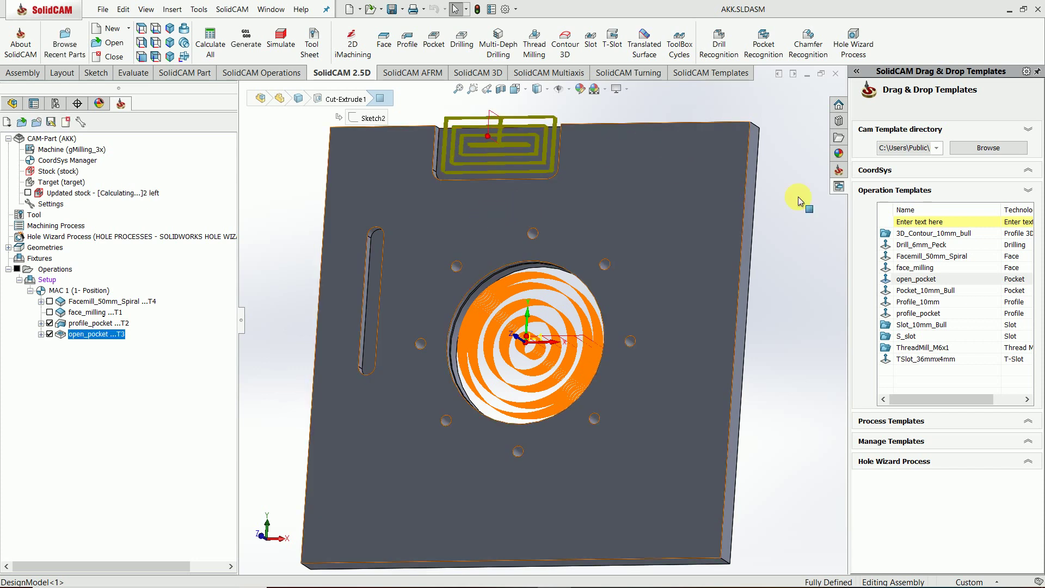
Close the AKK assembly and open the recent part 2.5d.SLDPRT.
scroll(564, 328, up, 3)
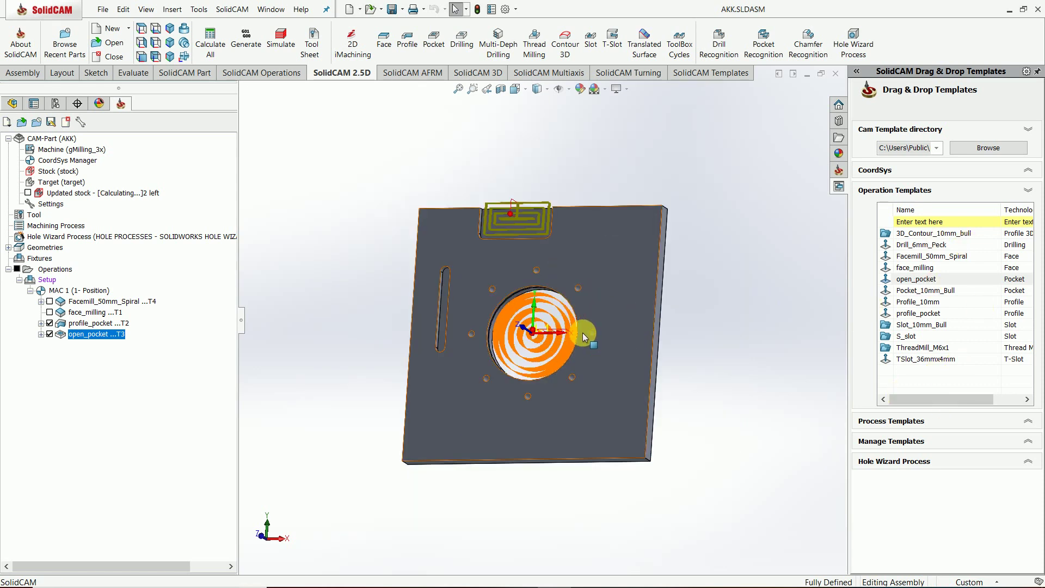
middle_drag(583, 336, 632, 251)
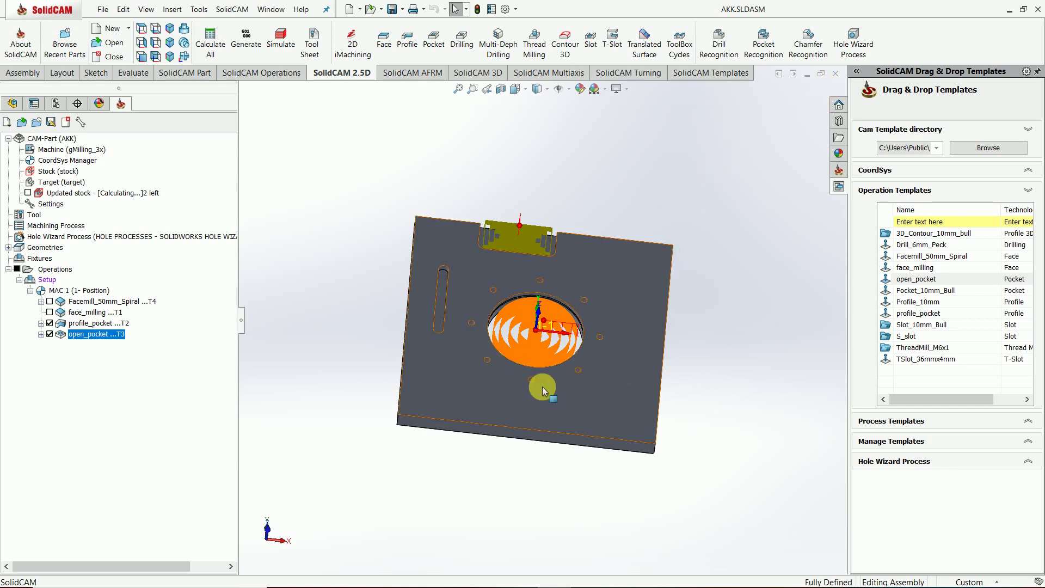
middle_drag(543, 385, 571, 322)
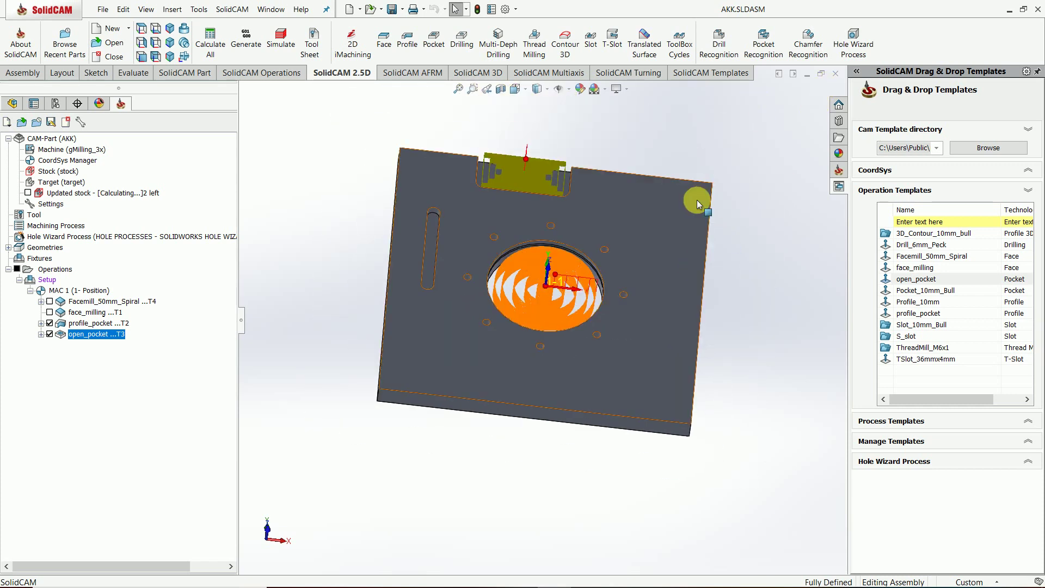
click(836, 74)
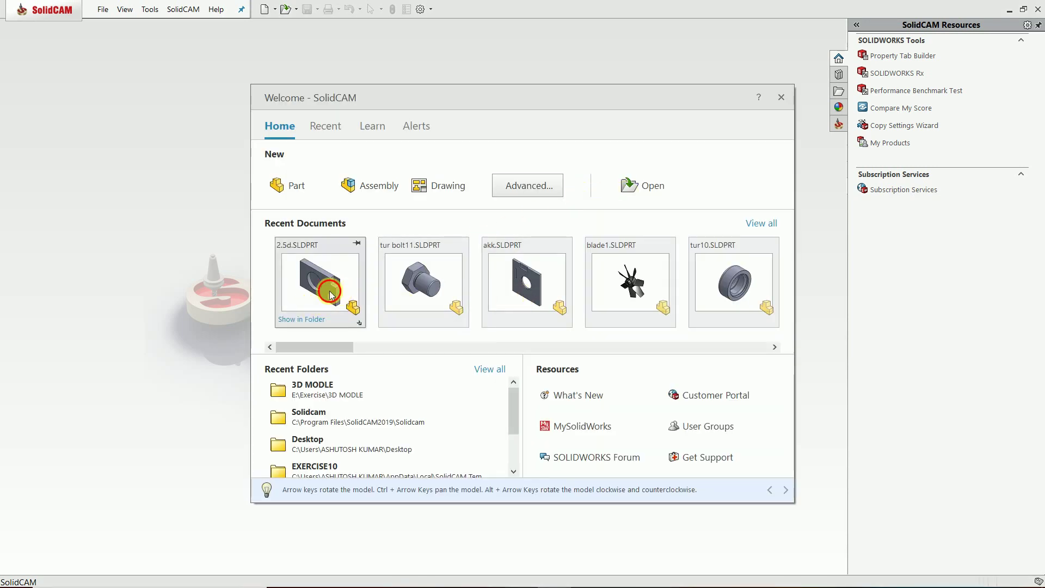
click(330, 293)
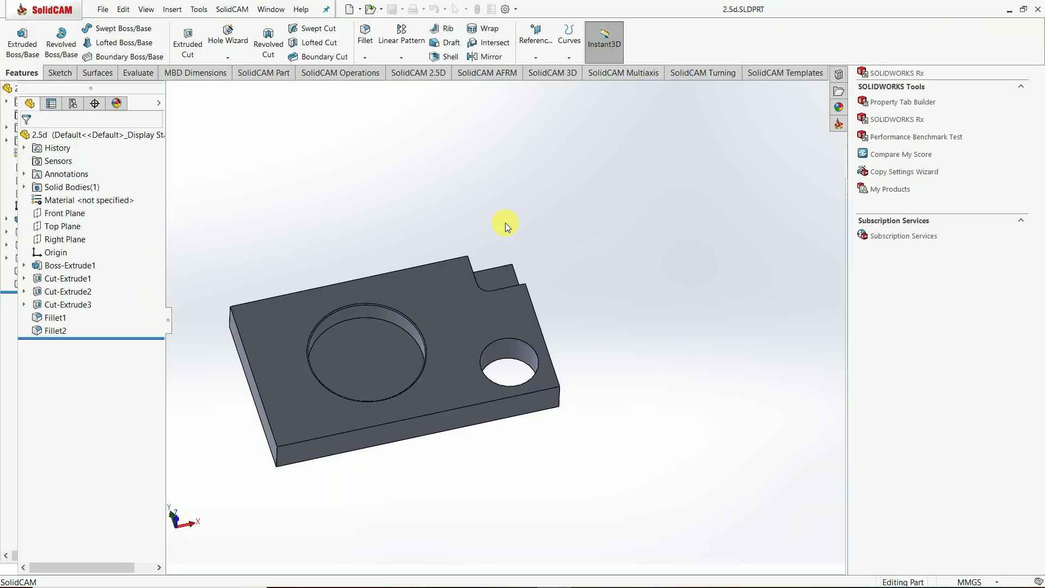
Create a new external metric milling CAM-part named 2.5d from the open model.
middle_drag(390, 191, 473, 315)
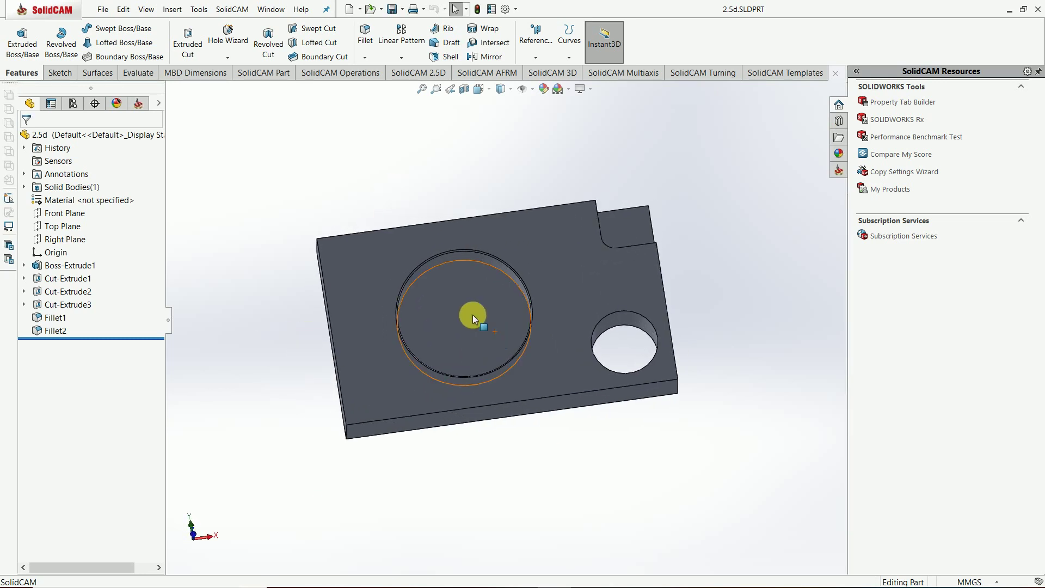
click(232, 9)
mouse_move(240, 27)
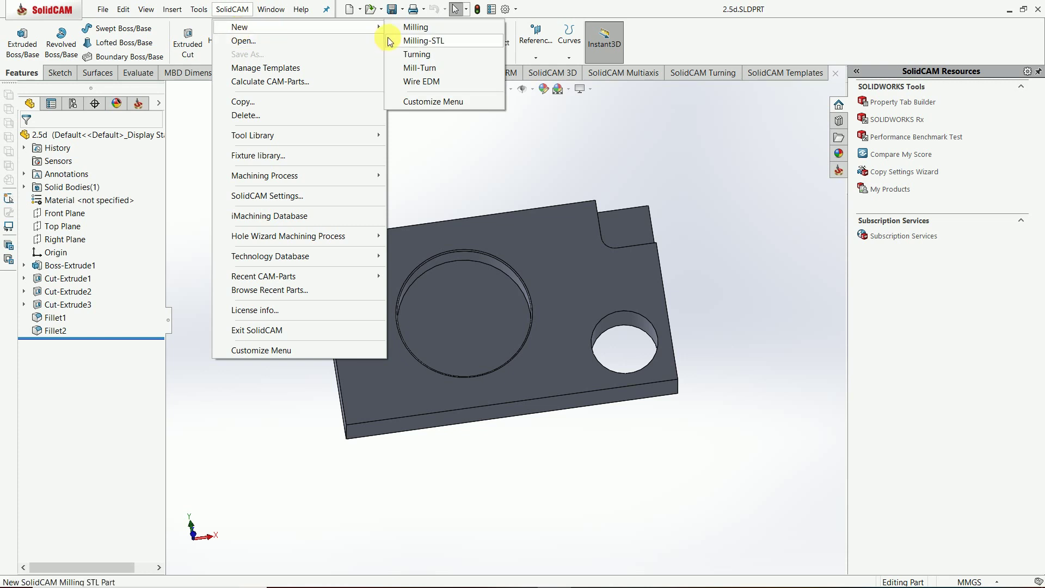
click(414, 27)
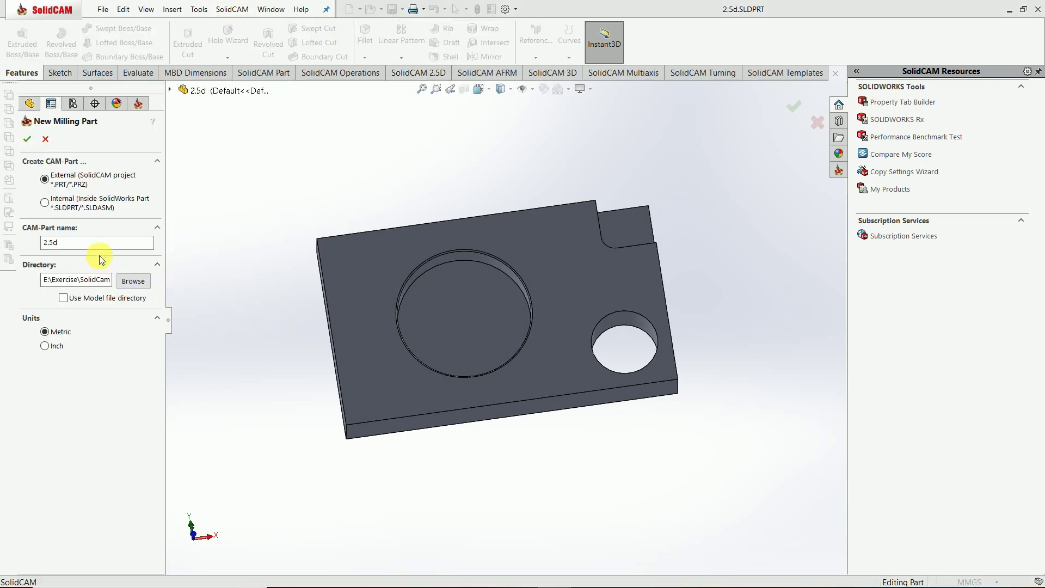
click(27, 139)
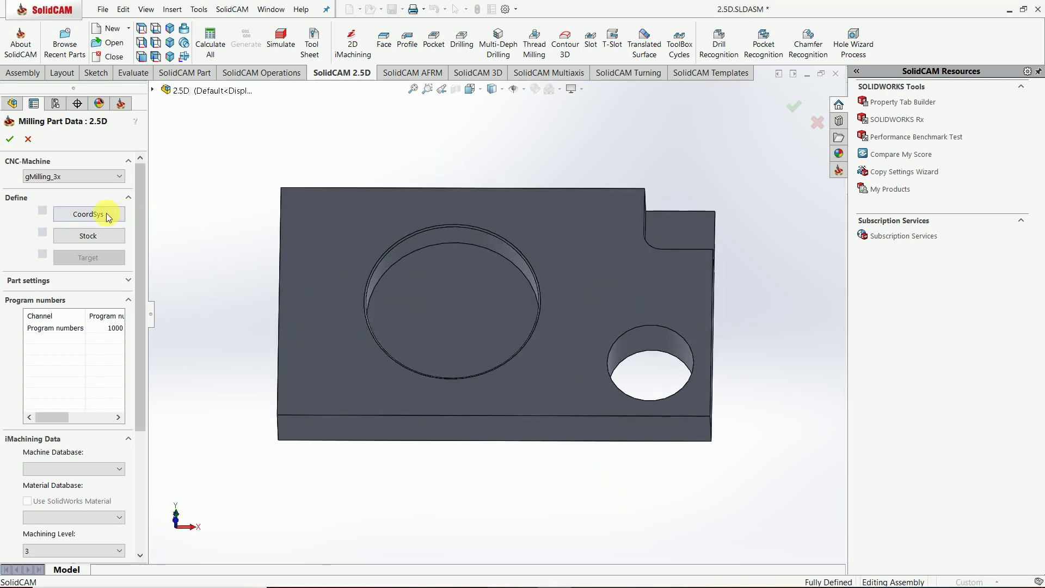
Define the machine coordinate system with its origin at the center of revolution face, using the large circular pocket, and accept its levels.
click(57, 213)
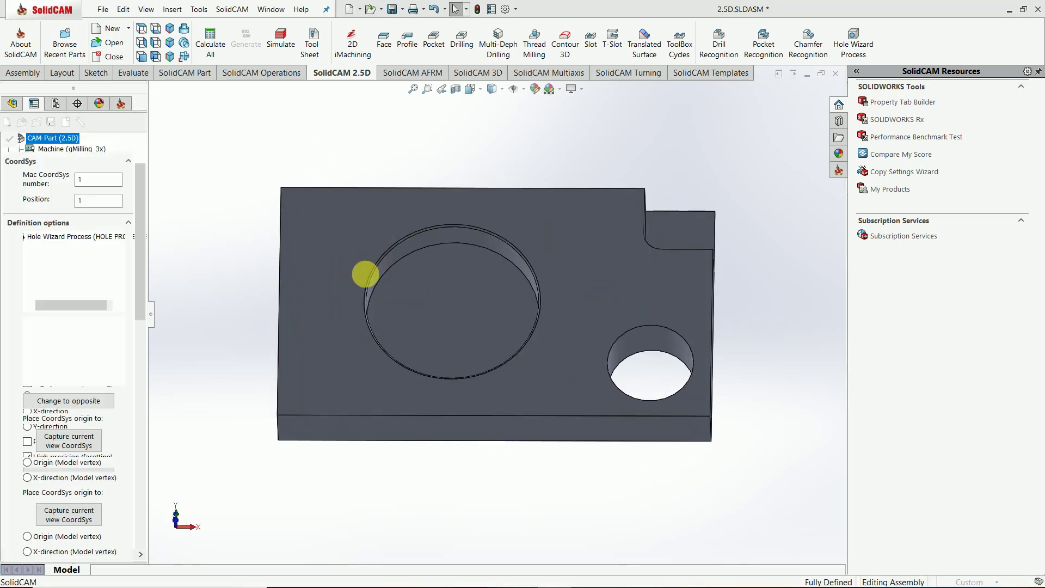
click(103, 408)
click(108, 409)
click(115, 390)
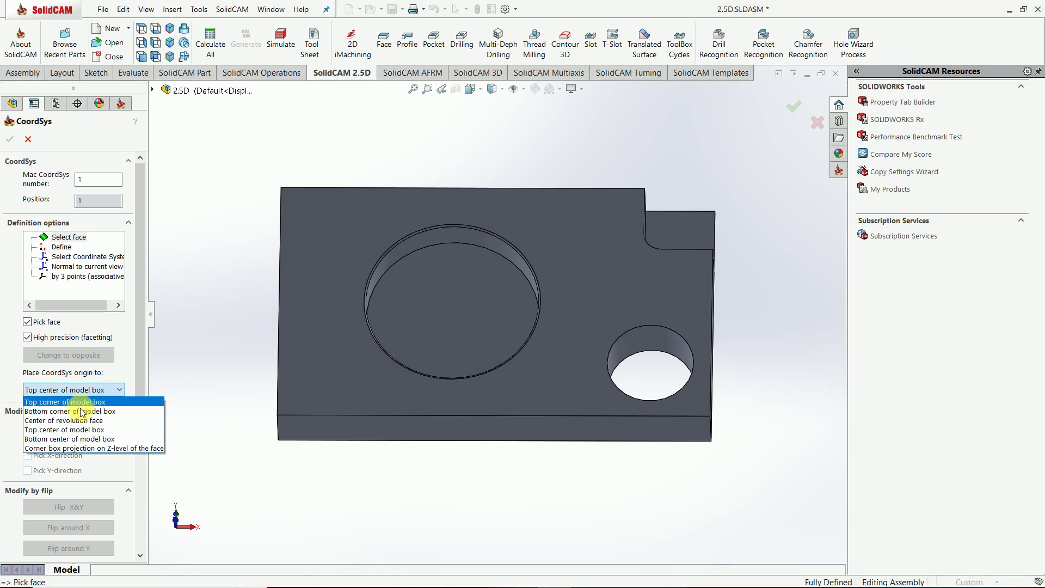
click(70, 410)
click(475, 300)
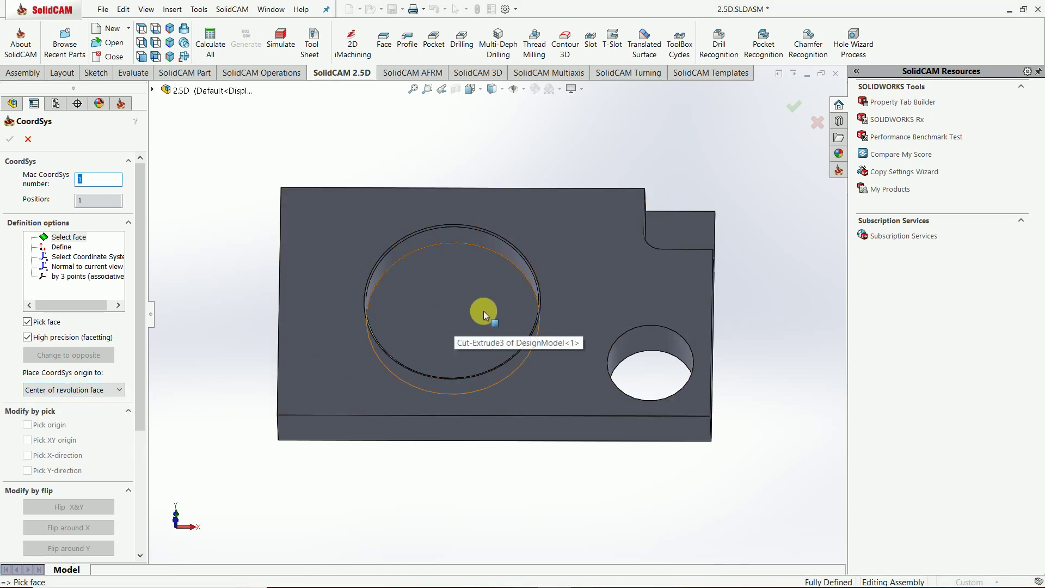
middle_drag(474, 300, 493, 266)
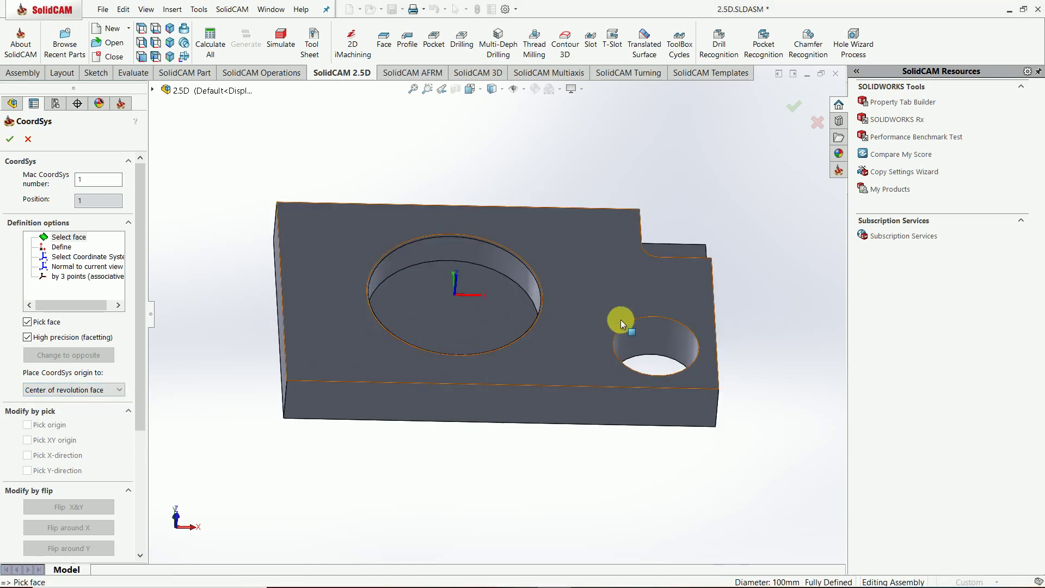
click(9, 138)
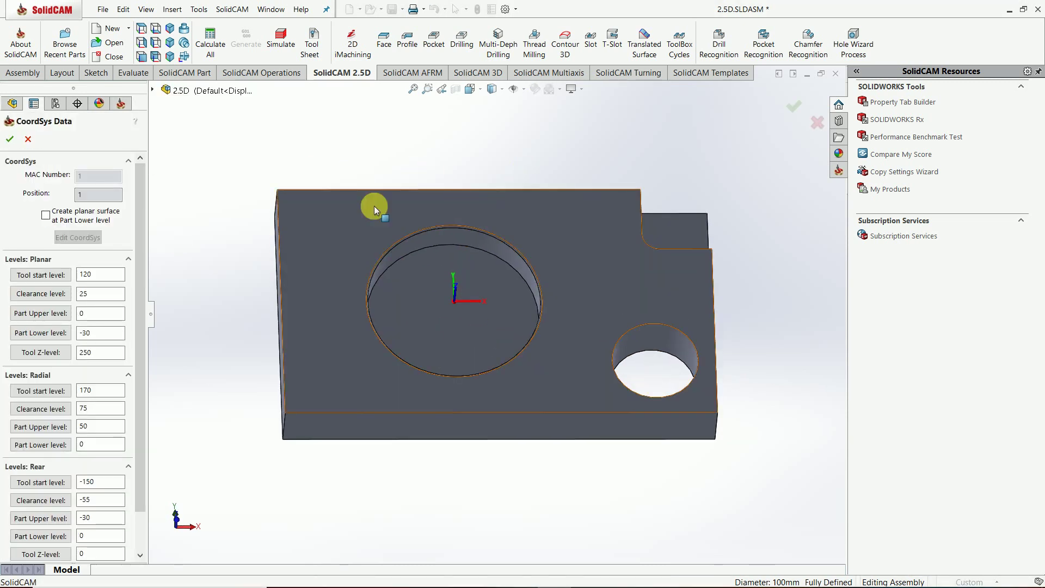
click(9, 139)
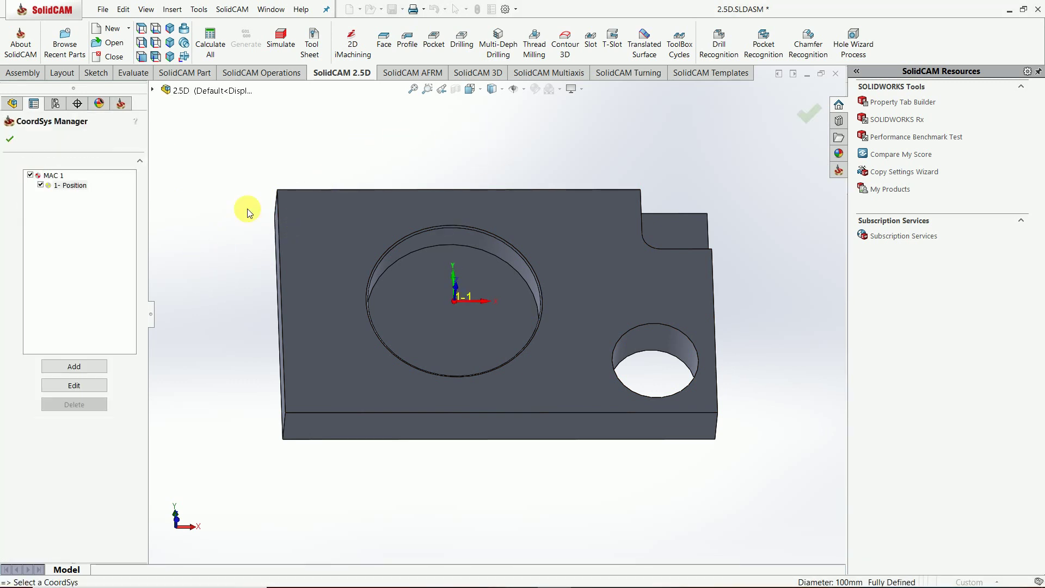
click(9, 139)
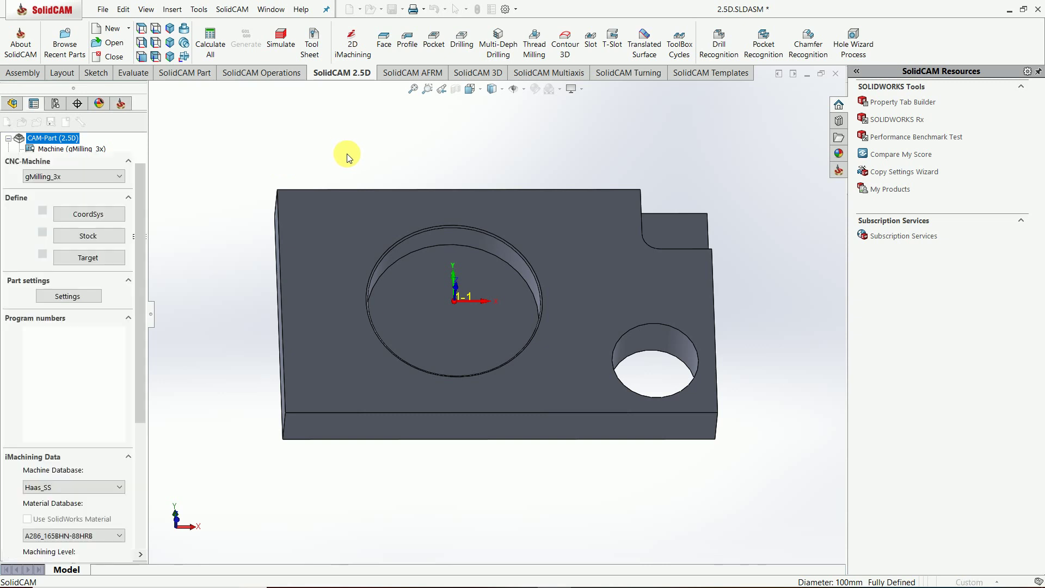
Define the stock as a box around the solid, expanded 2 mm in X, Y and Z+ and 0 at Z-, and complete the target and part data.
click(87, 236)
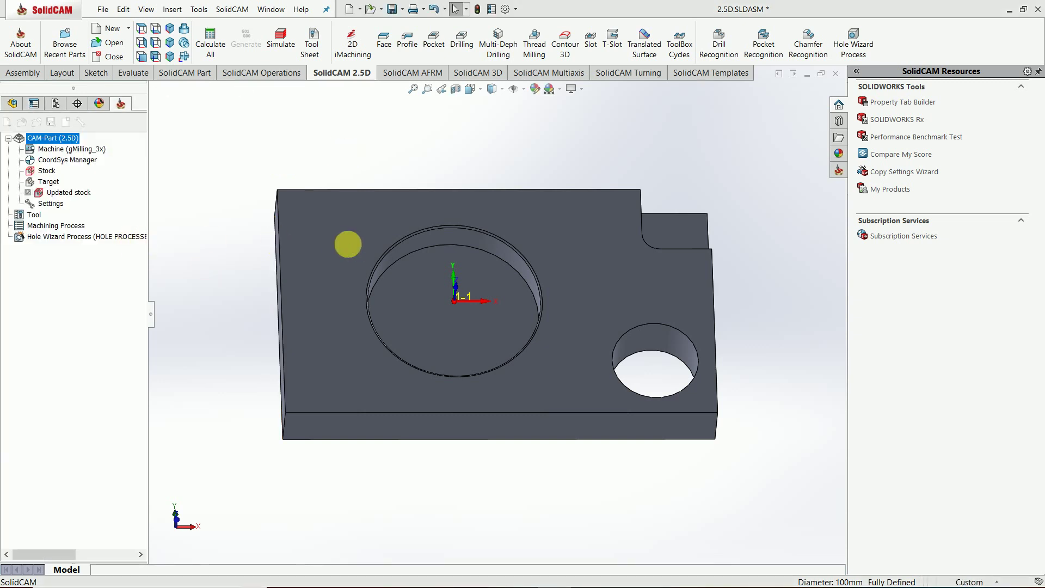
click(333, 251)
click(298, 299)
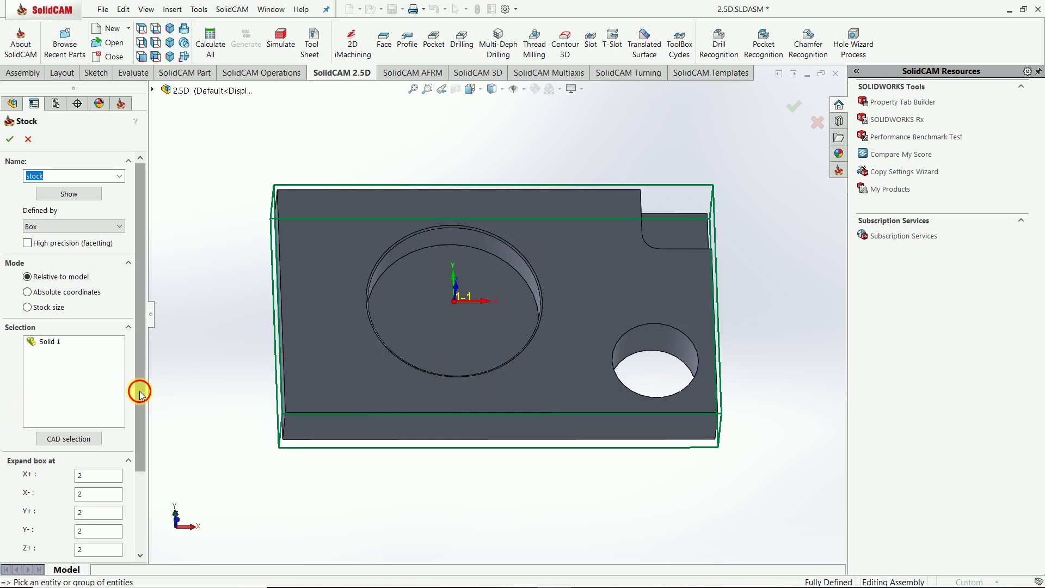
drag(140, 392, 140, 470)
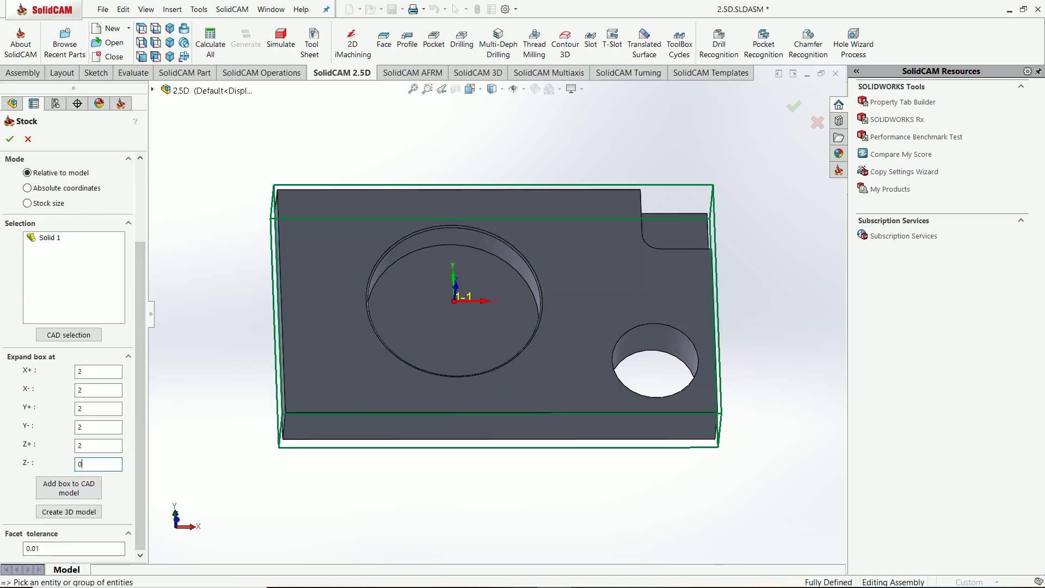
click(12, 140)
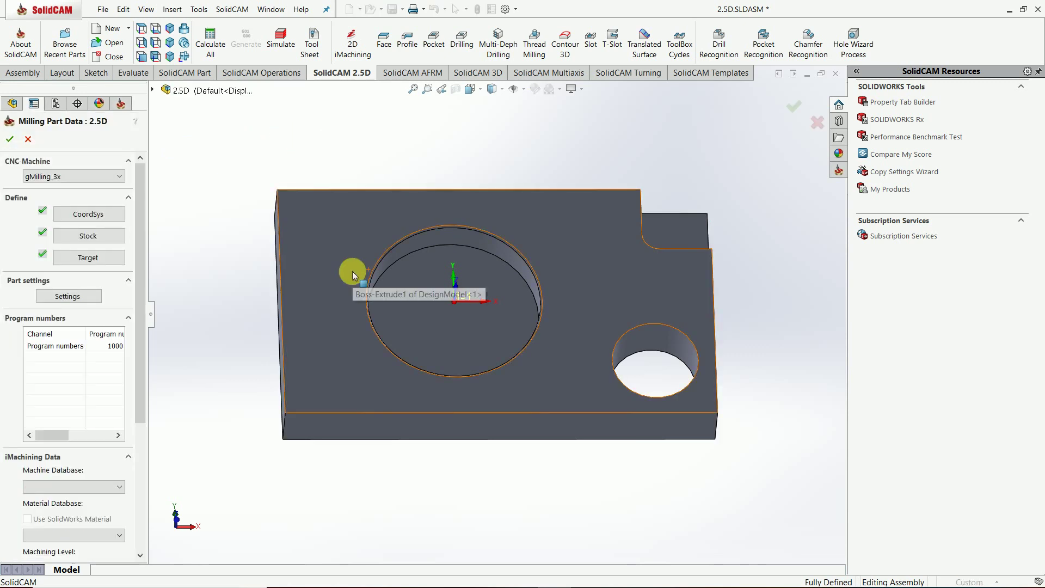
click(9, 139)
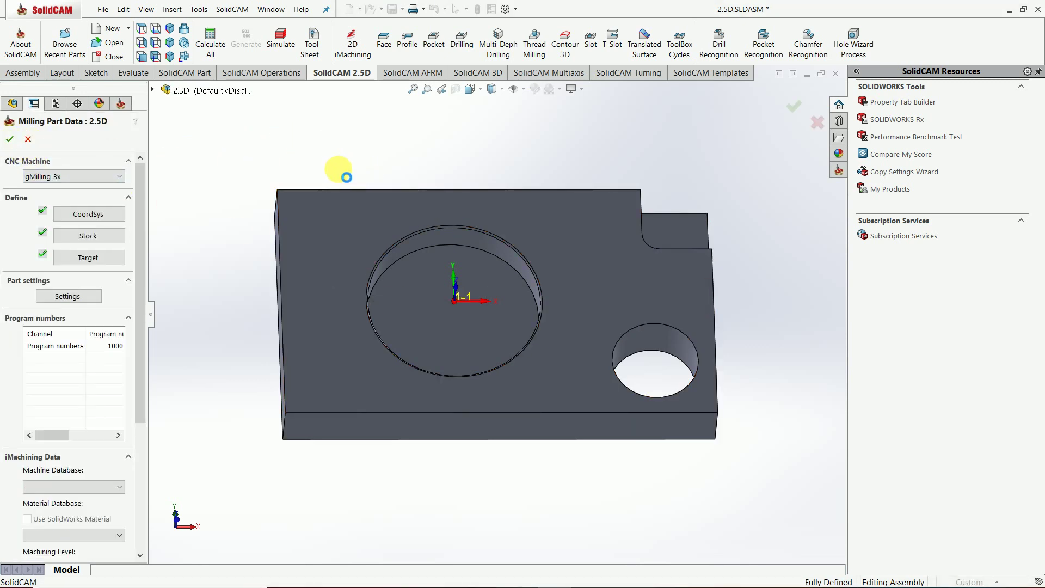
click(10, 139)
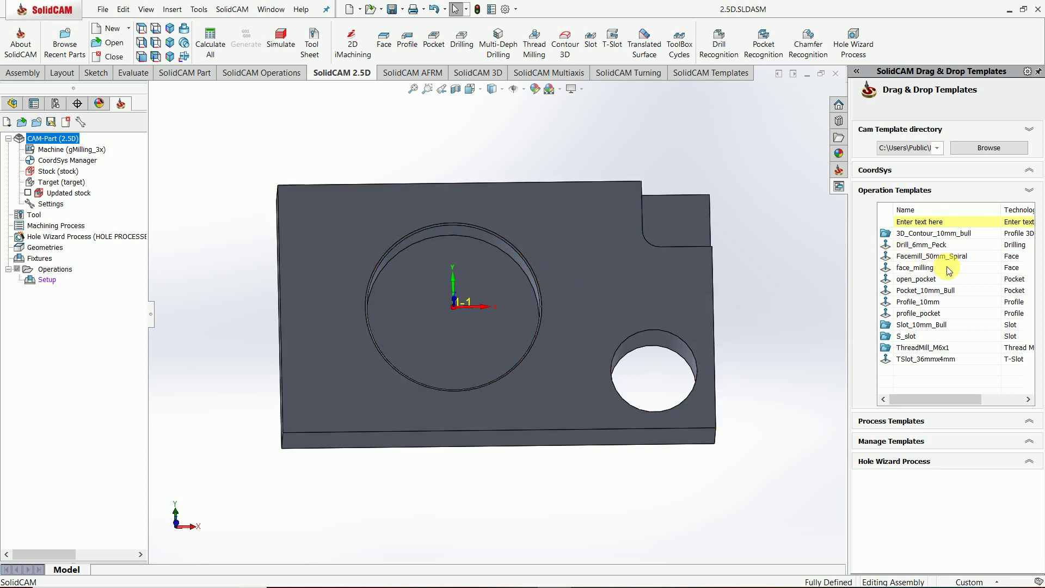
Apply the face_milling template to the plate's top face and view the tool path at an angle.
drag(949, 267, 592, 254)
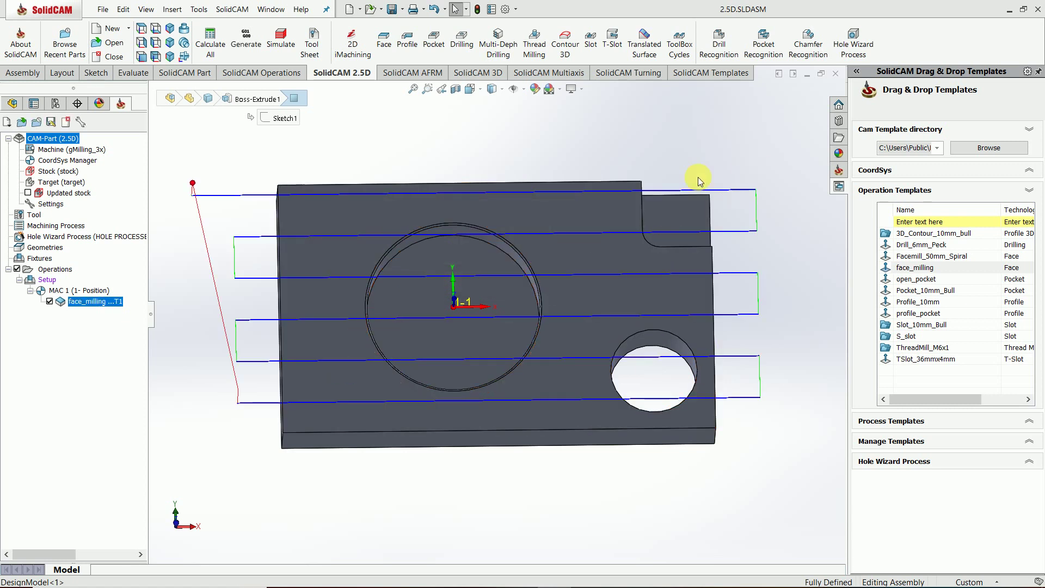
middle_drag(339, 353, 322, 361)
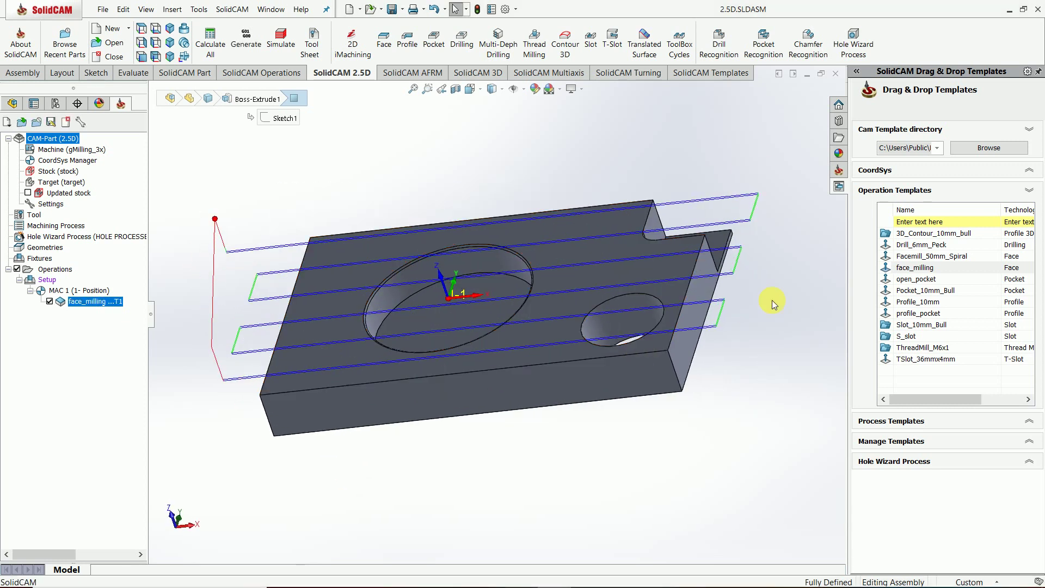
middle_drag(508, 271, 498, 256)
Apply the profile_pocket template to the large circular pocket, and hide the face_milling and profile_pocket tool paths.
scroll(498, 256, down, 5)
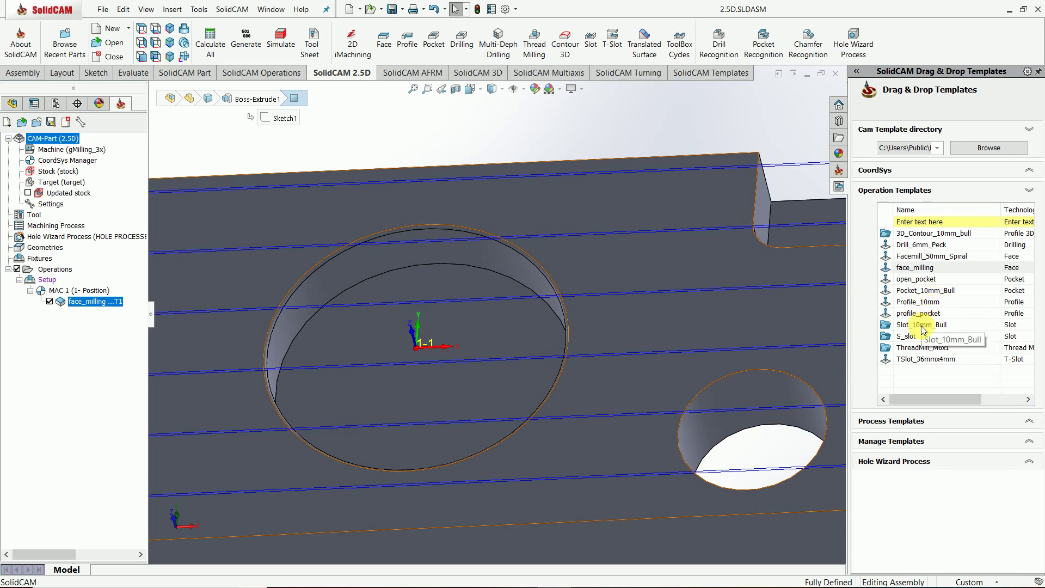
drag(920, 314, 384, 269)
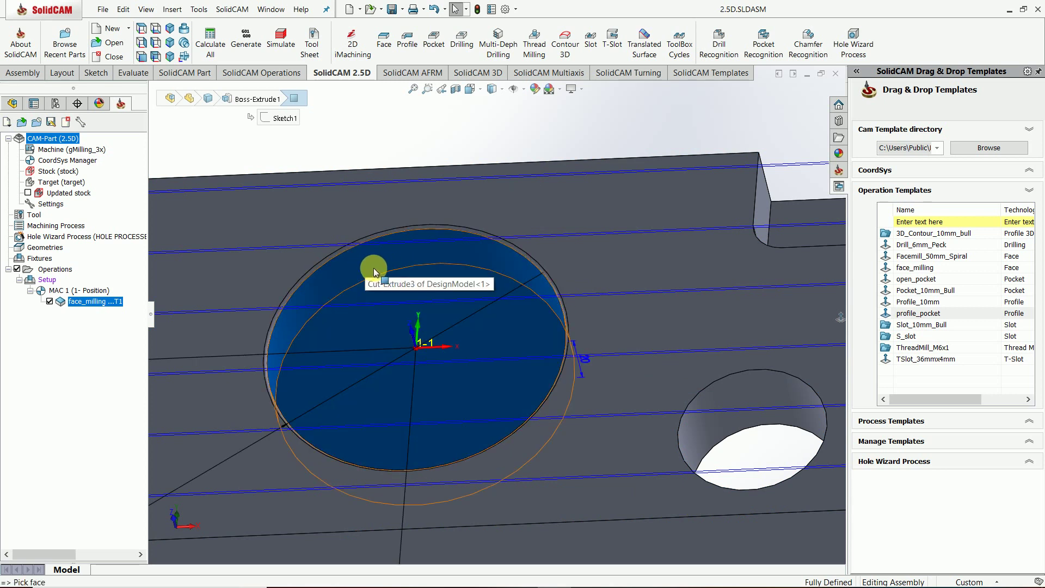
drag(297, 296, 403, 296)
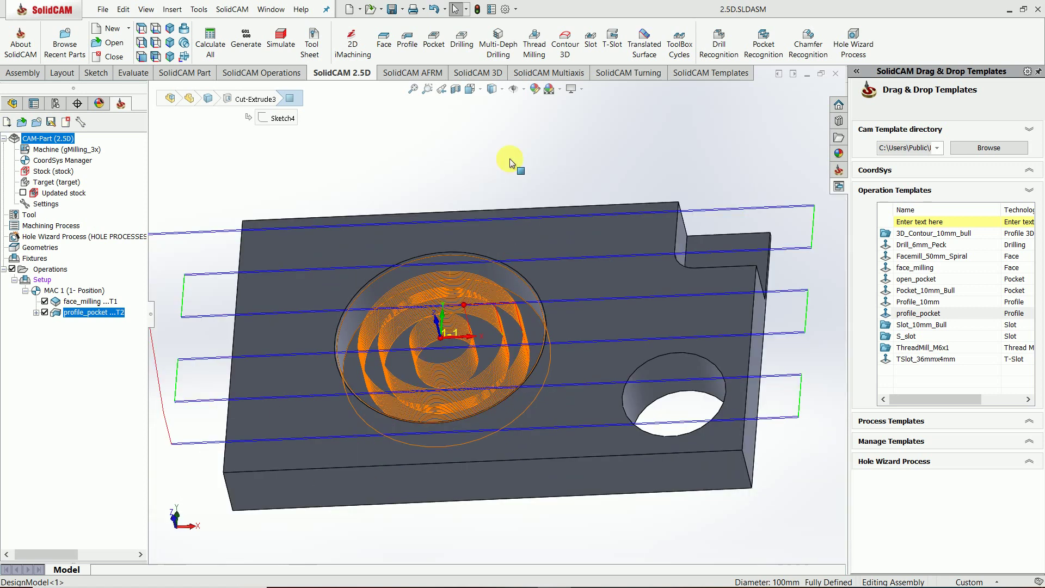
click(44, 301)
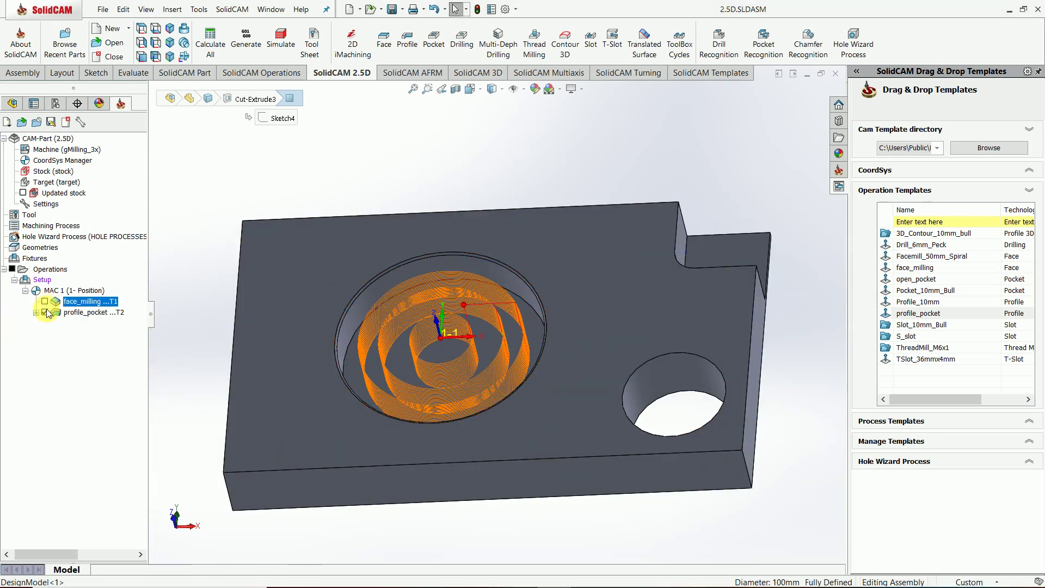
click(45, 312)
Apply the profile_pocket template to the inner wall of the smaller through hole.
scroll(627, 360, down, 2)
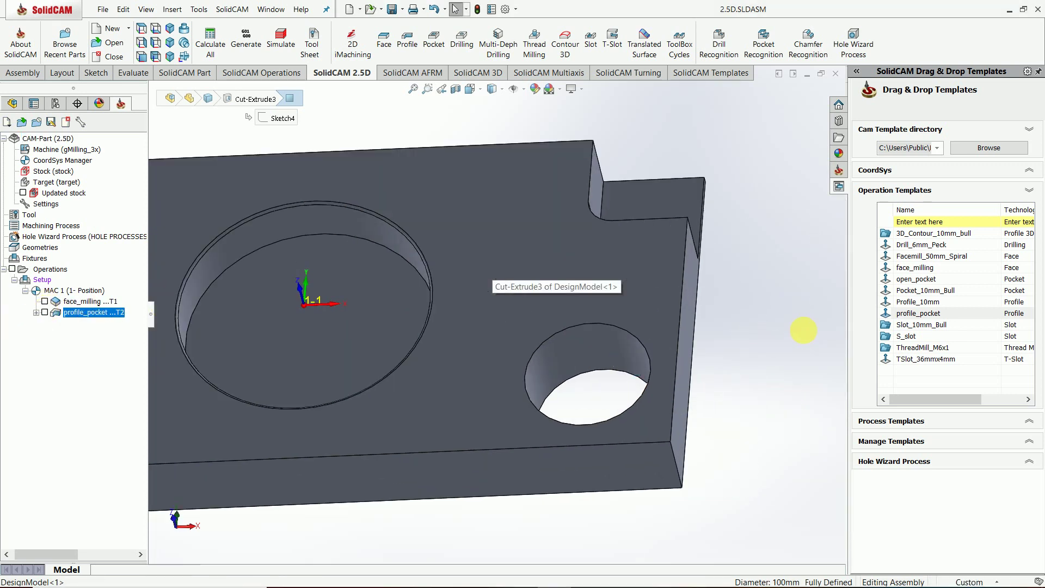
drag(948, 316, 544, 383)
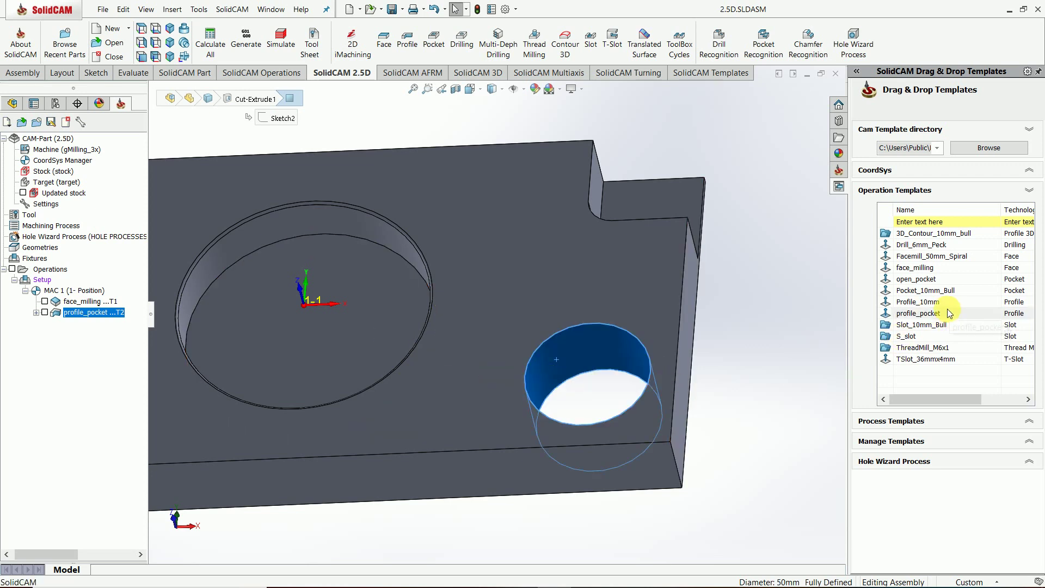
drag(944, 316, 547, 358)
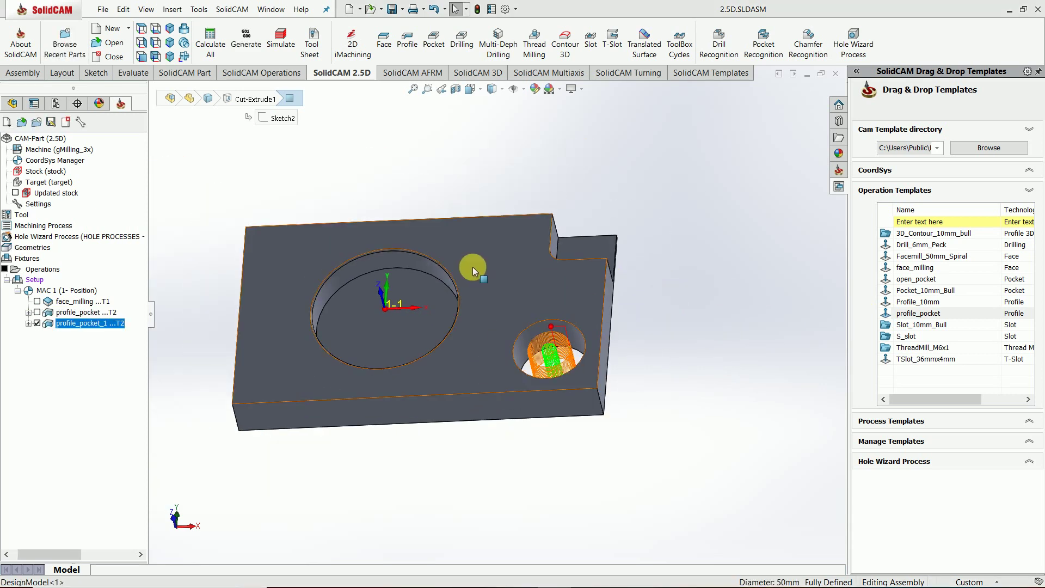
Apply the open_pocket template to the floor of the plate's corner notch, and hide the profile_pocket_1 and open_pocket tool paths.
middle_drag(474, 261, 739, 308)
scroll(611, 380, up, 3)
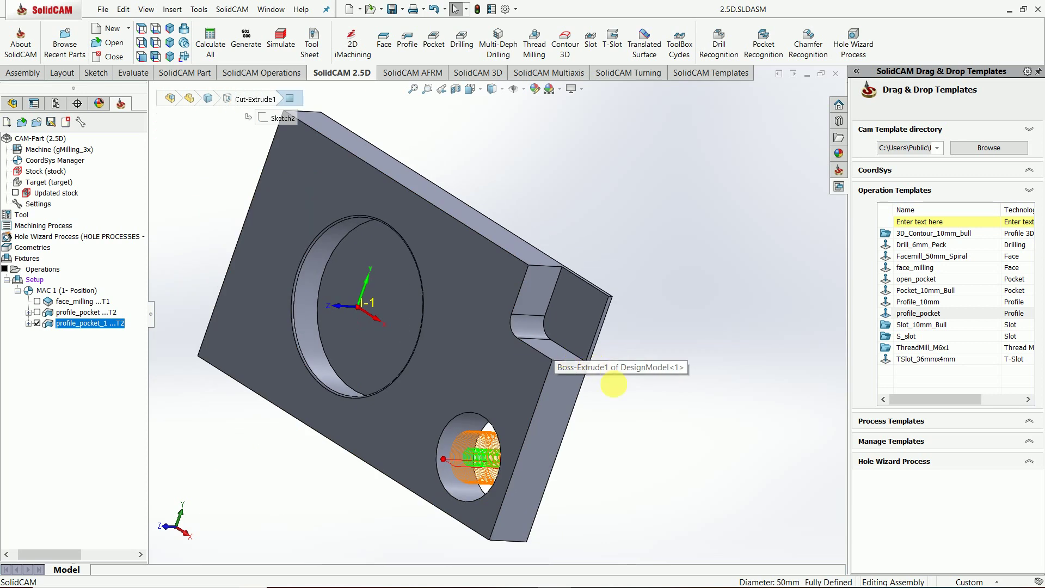
mouse_move(611, 381)
middle_down()
mouse_move(606, 345)
mouse_move(599, 386)
middle_up()
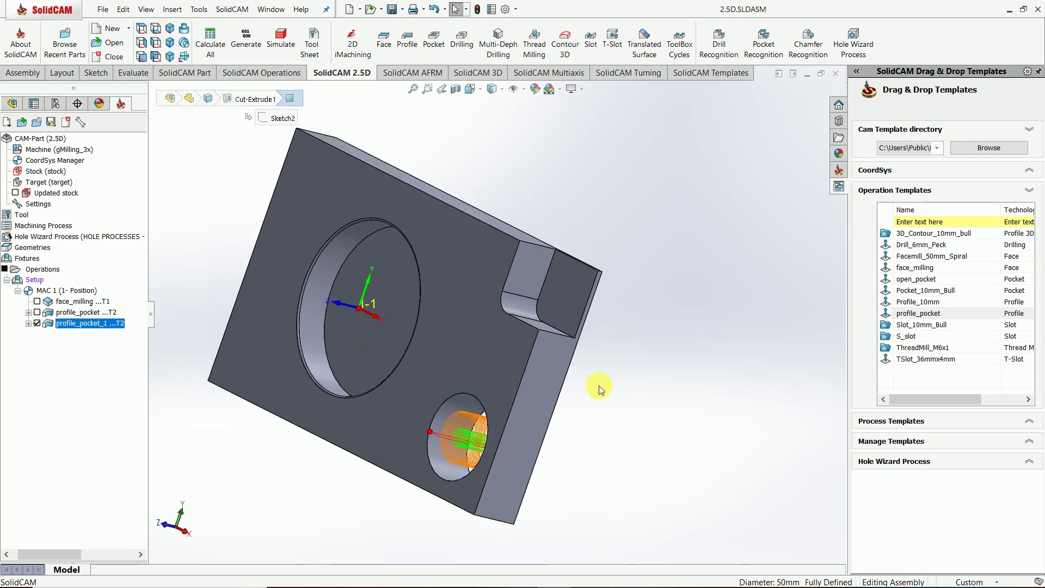
click(936, 280)
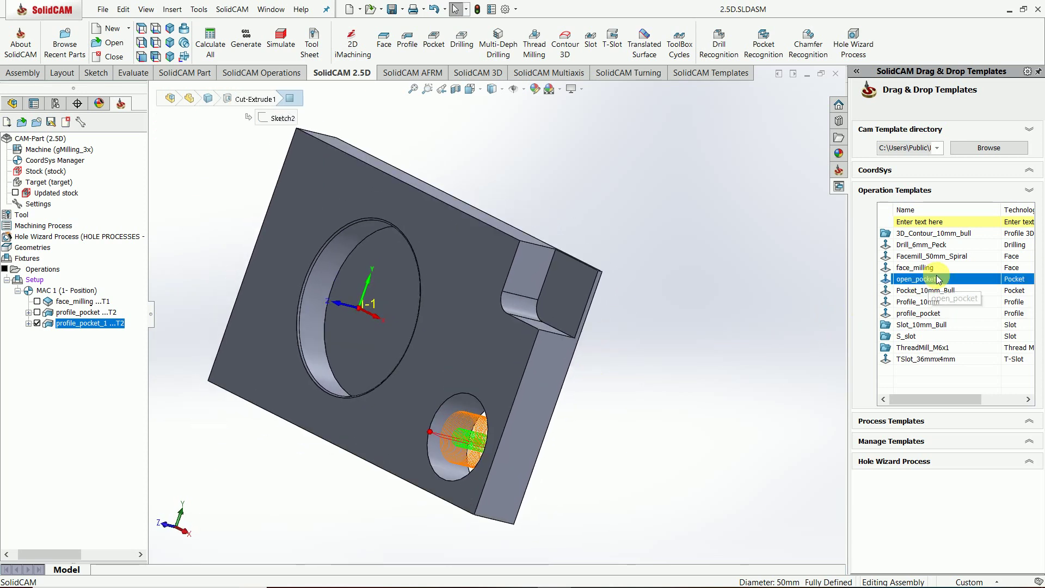
drag(951, 277, 630, 293)
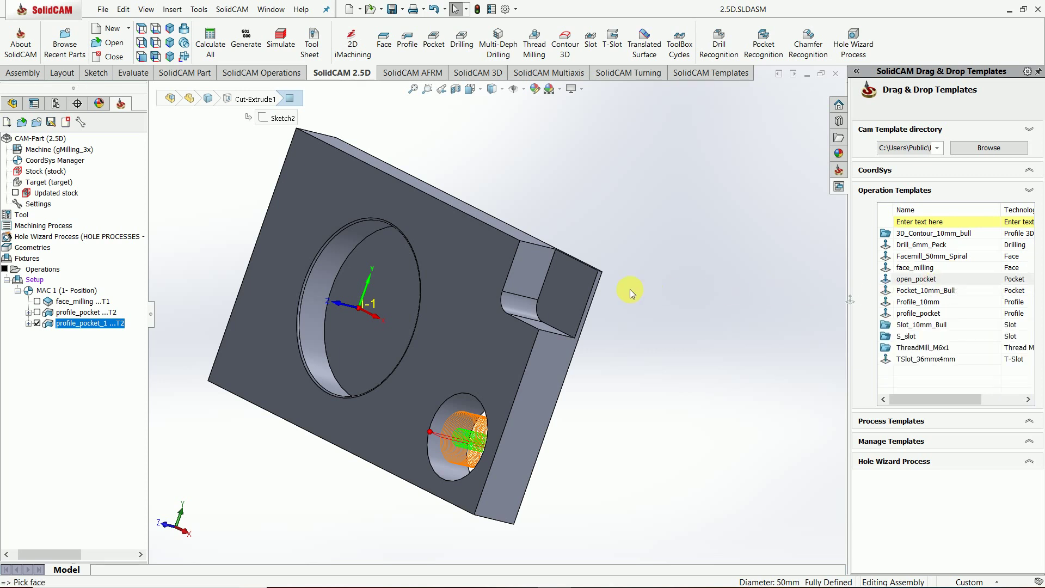
click(563, 289)
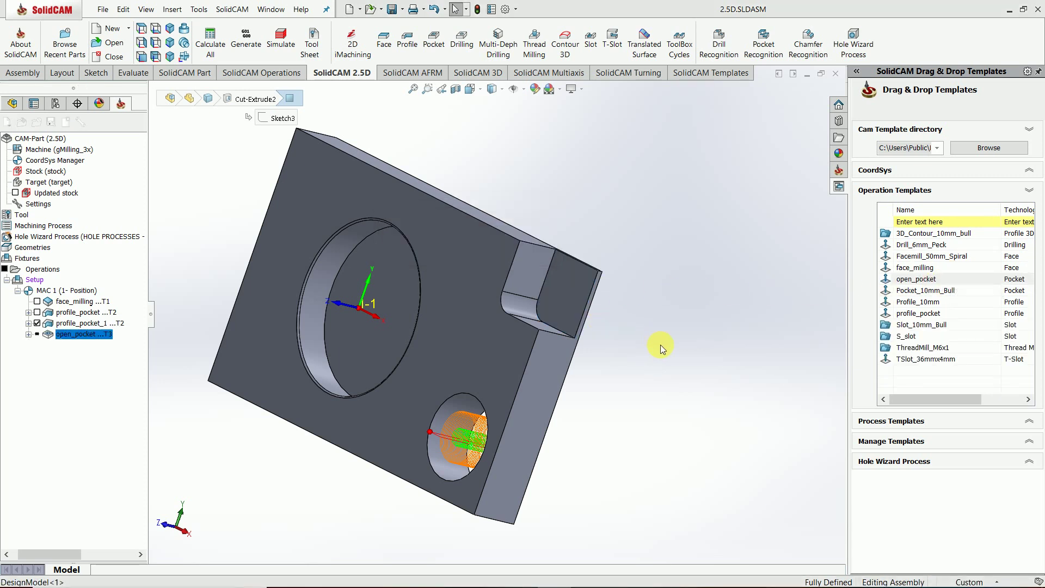
middle_drag(721, 296, 721, 270)
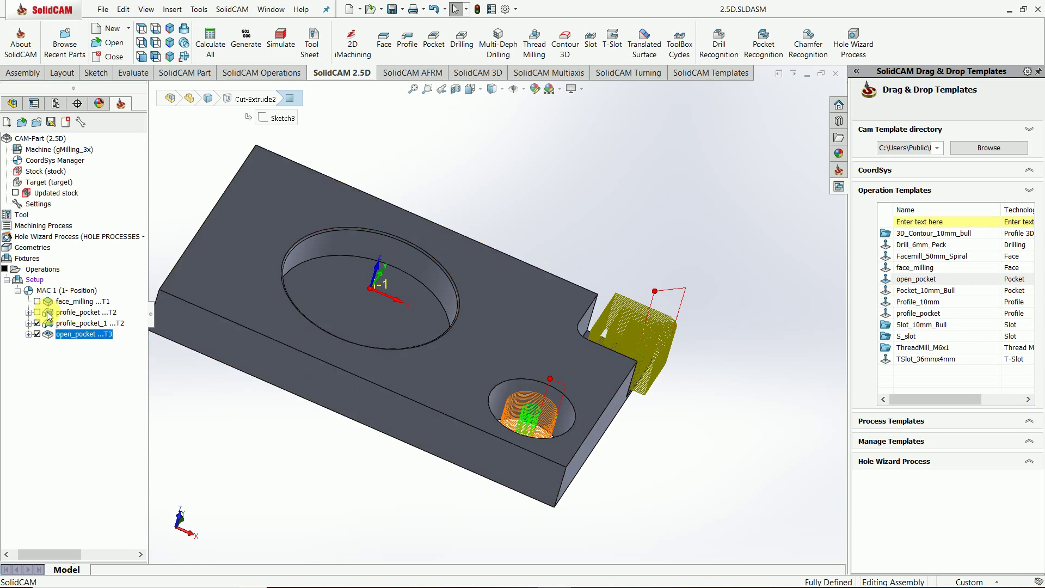
middle_drag(349, 443, 423, 419)
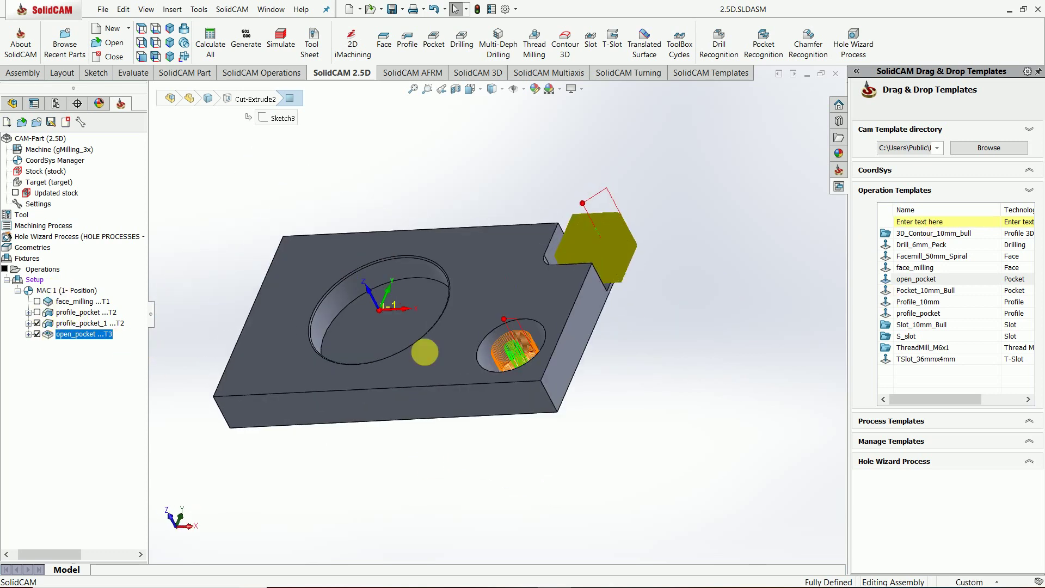
click(37, 323)
click(37, 334)
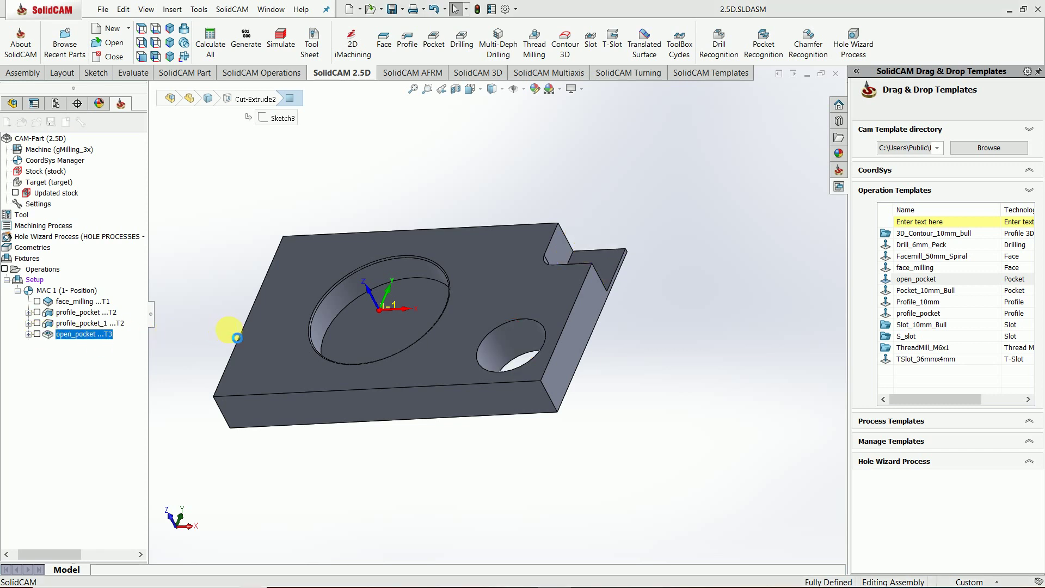
Review the open_pocket operation's tool feeds and spins, milling levels with step down, and technology settings, and close it without changes.
click(279, 167)
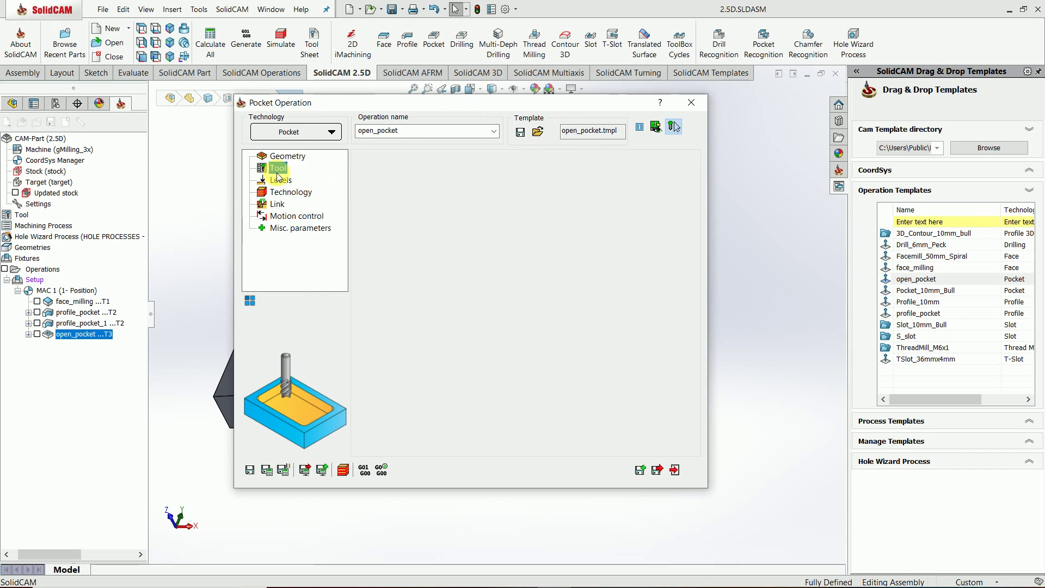
click(396, 162)
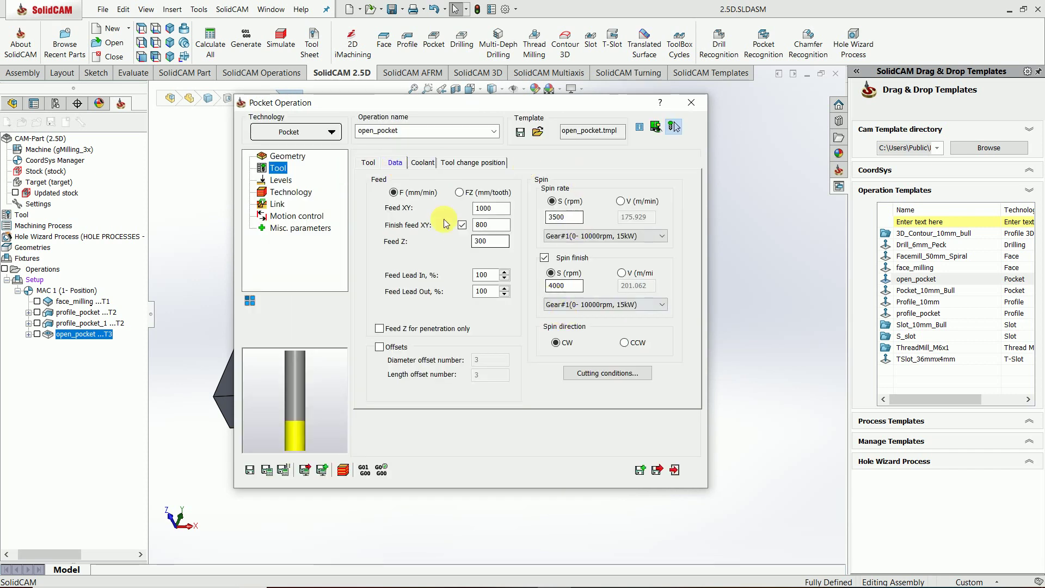
click(281, 179)
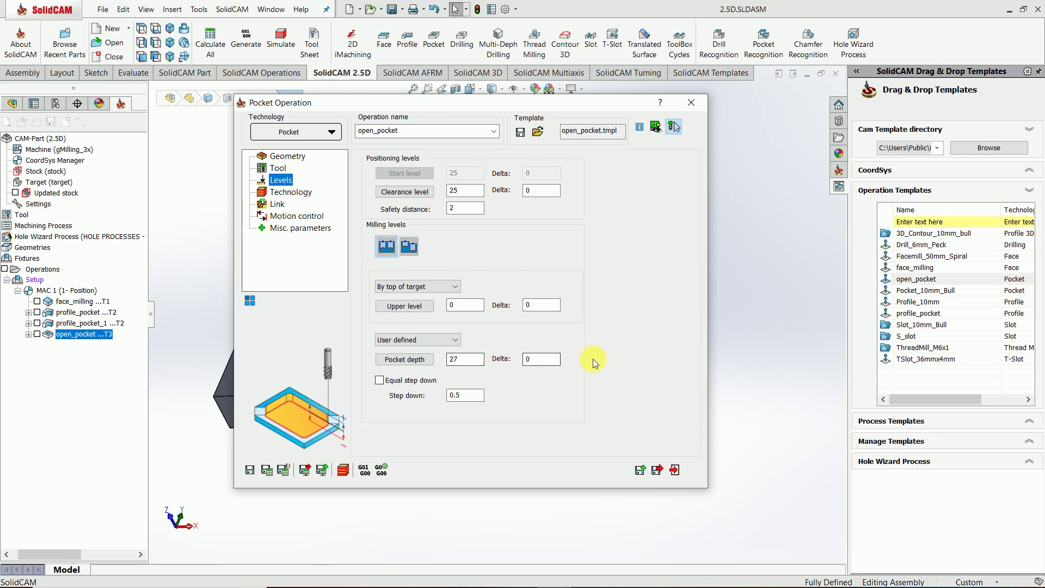
click(286, 192)
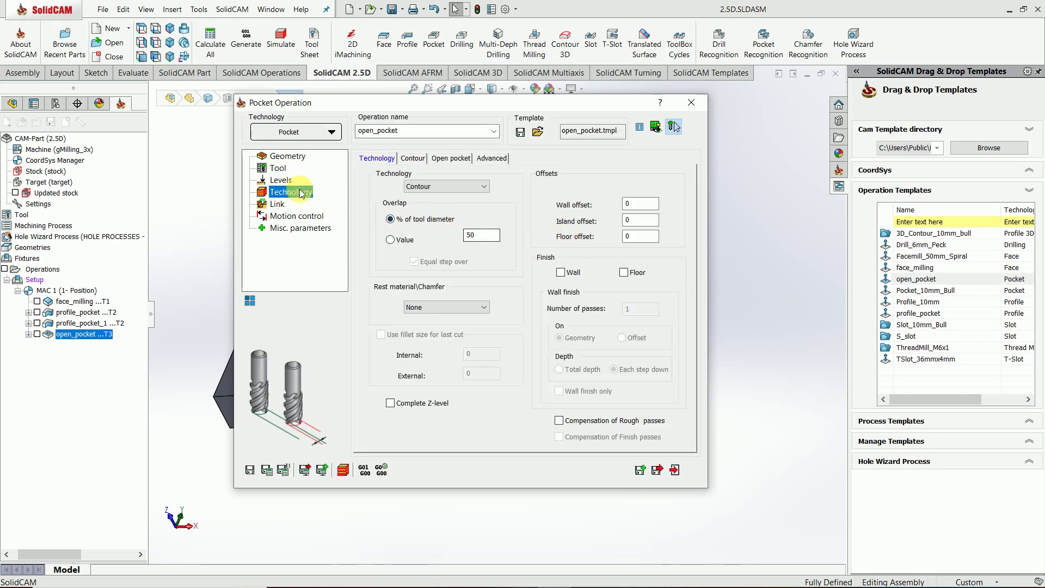
click(283, 180)
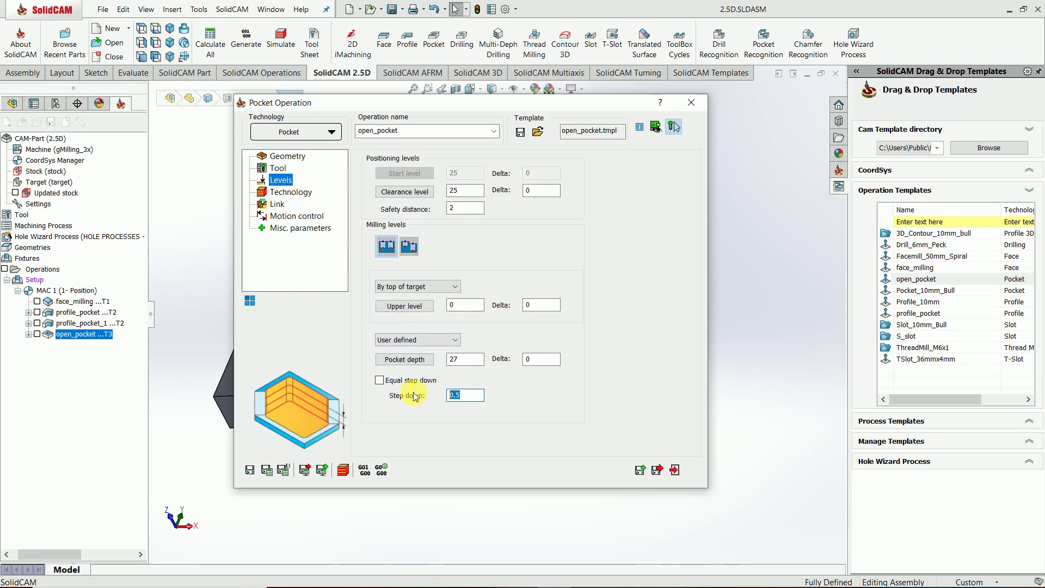
click(675, 472)
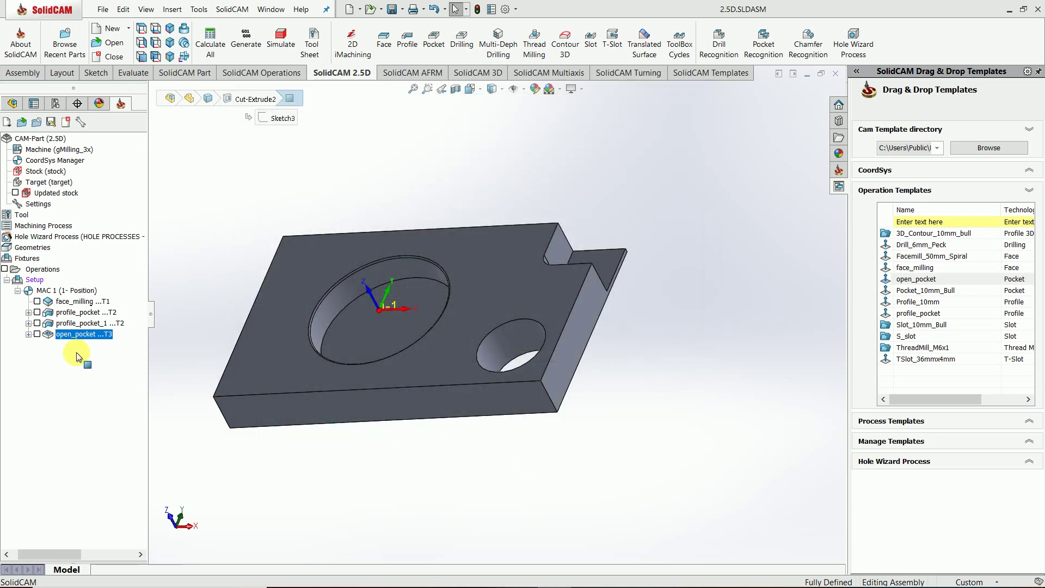
Review the profile_pocket_1 operation's profile depth, rough step down, clear offset step over and link settings, and close it without changes.
click(99, 323)
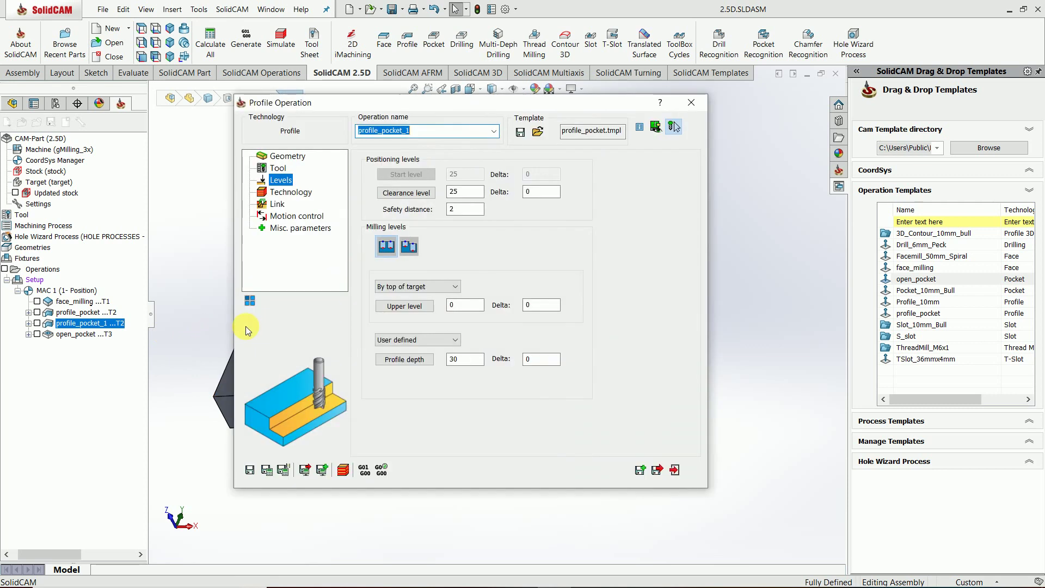
click(462, 361)
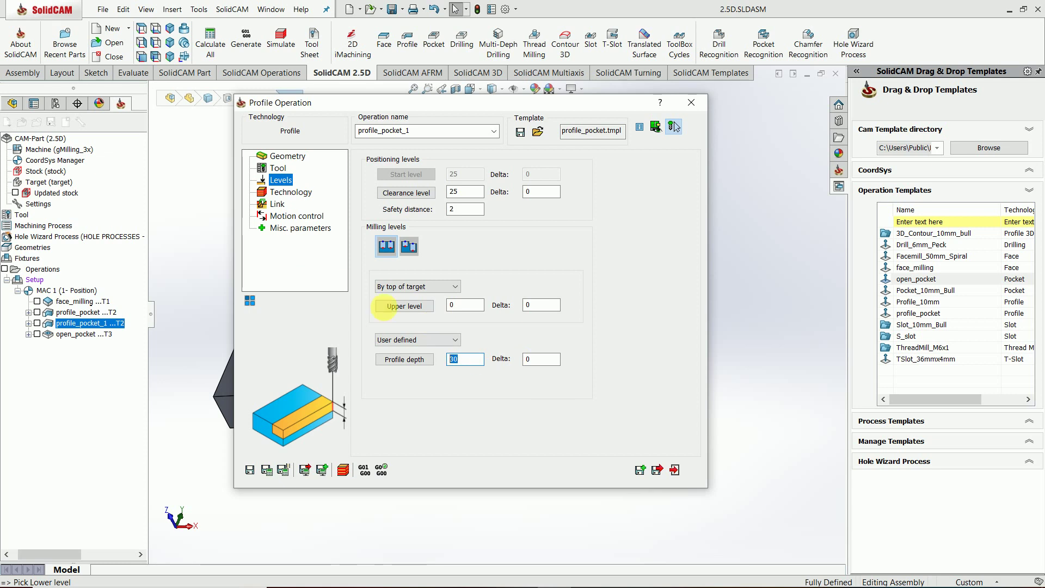
click(289, 194)
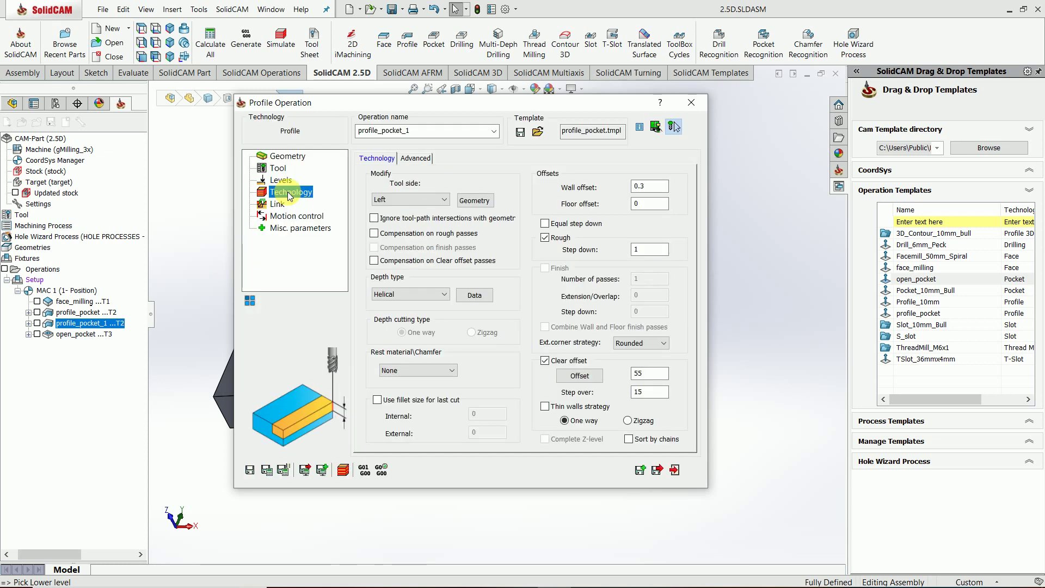
click(652, 251)
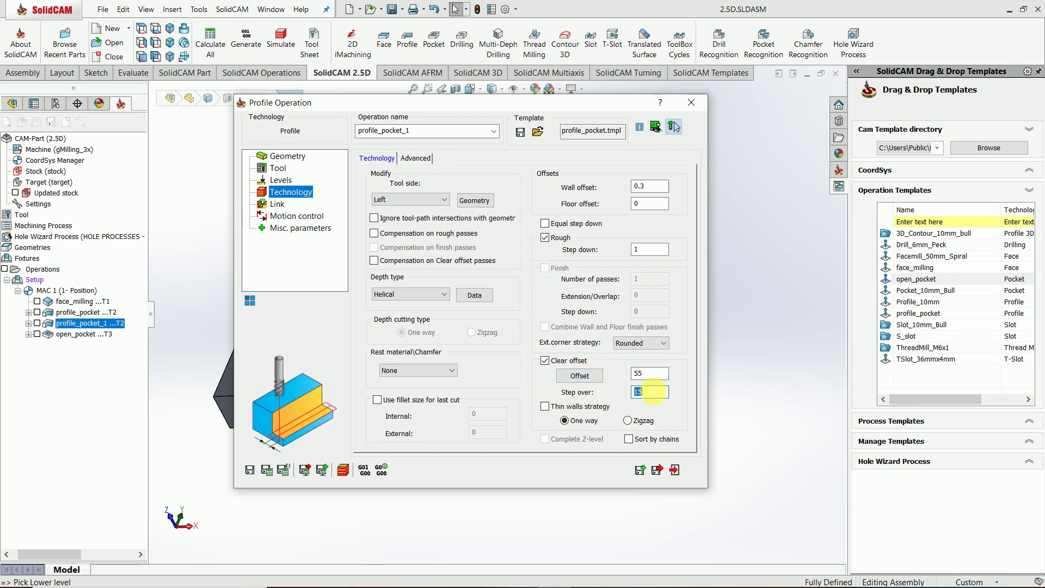
click(277, 205)
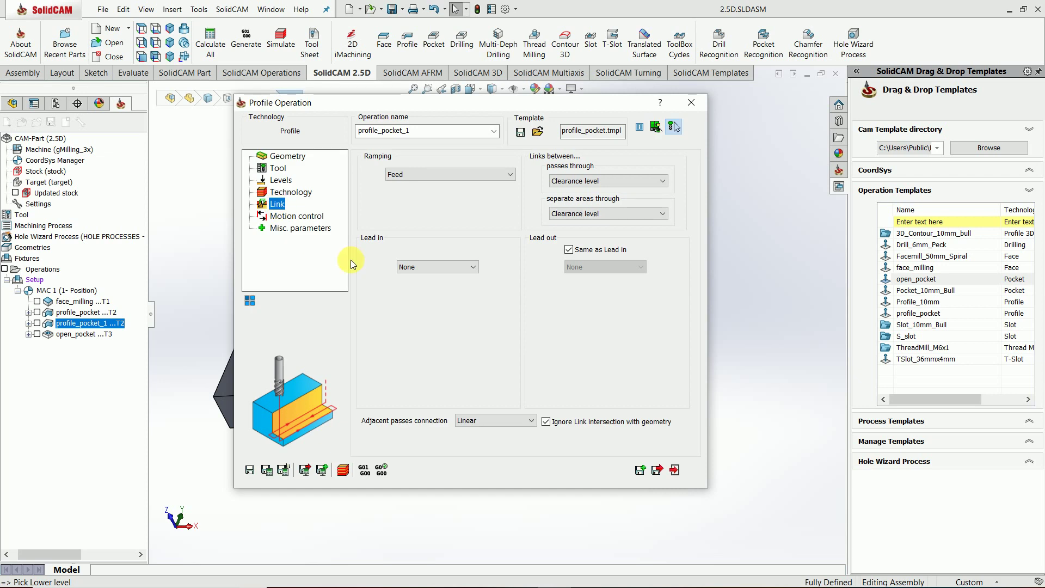
click(674, 471)
Display the profile_pocket and profile_pocket_1 tool paths one at a time to compare them, leaving only profile_pocket shown.
click(80, 312)
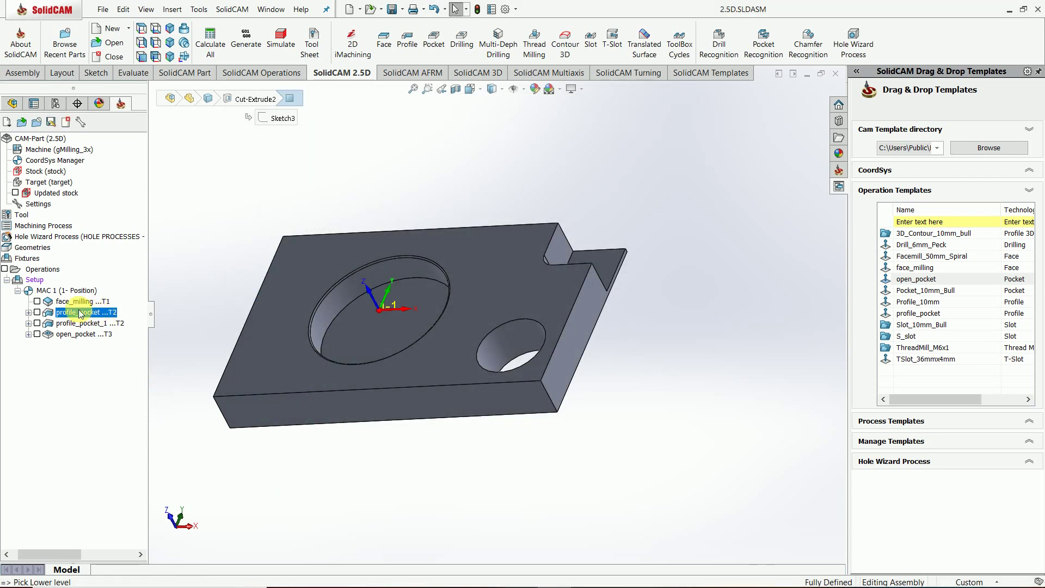
click(37, 313)
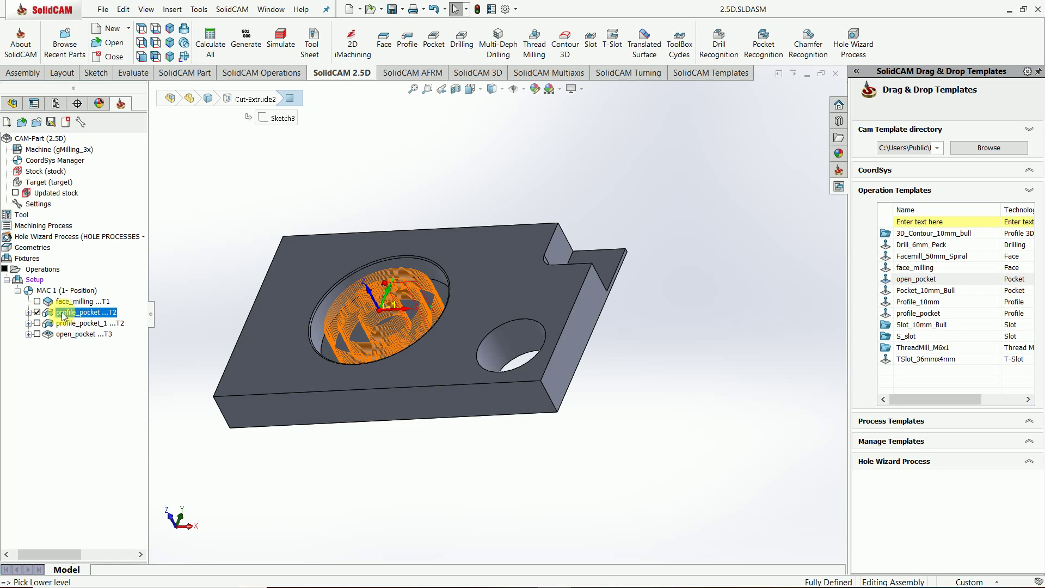
click(38, 312)
click(37, 323)
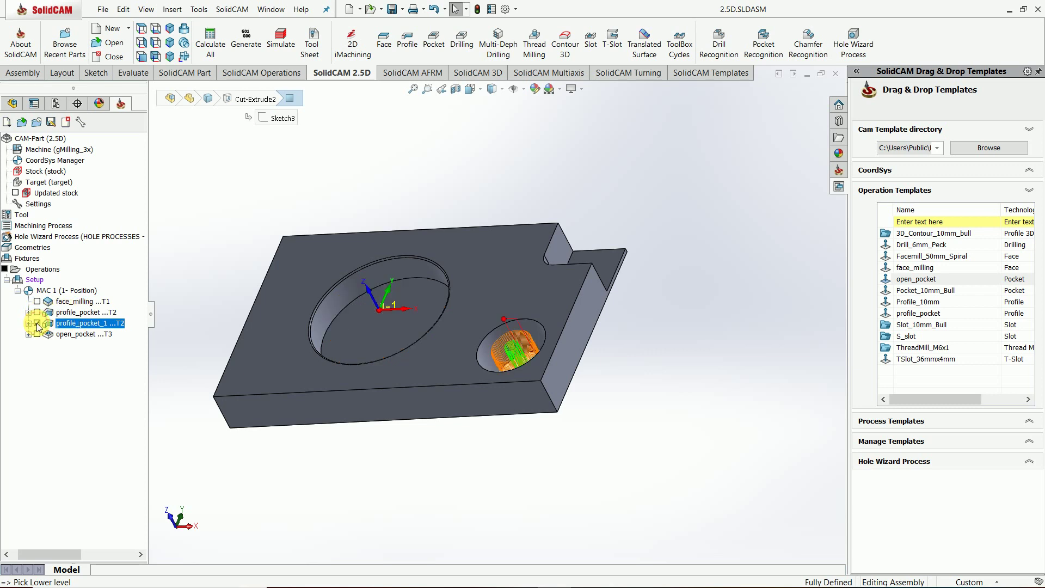
click(37, 323)
click(38, 312)
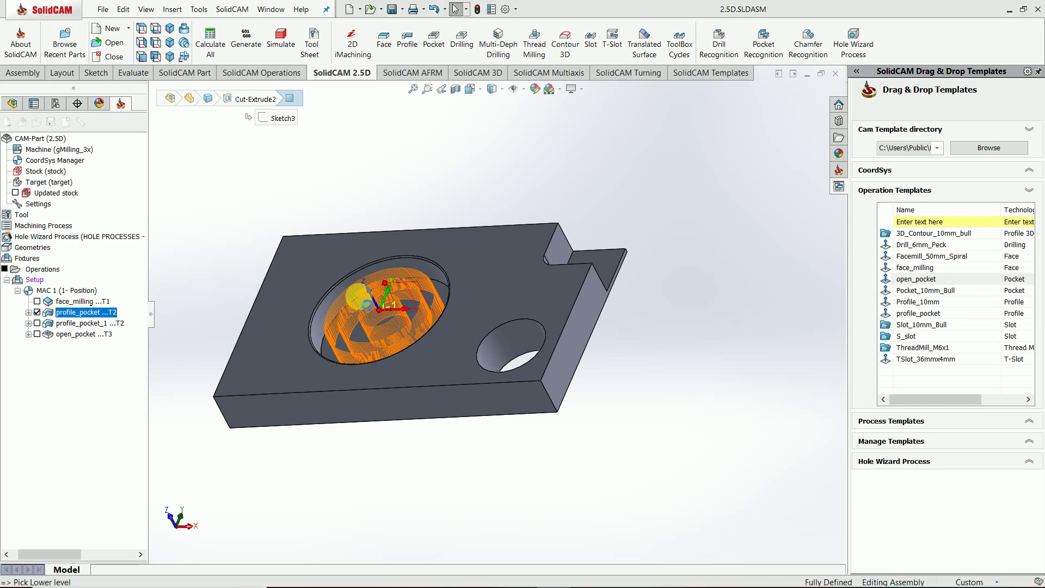
Review the profile_pocket operation's clear offset, helical depth type and wall offset, and close it without changes.
double_click(392, 278)
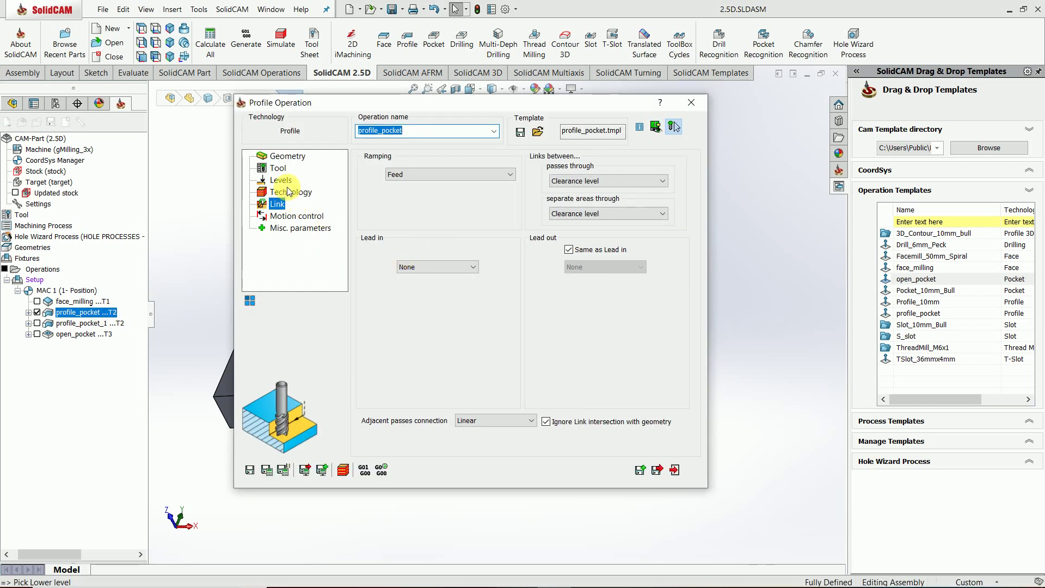
click(289, 192)
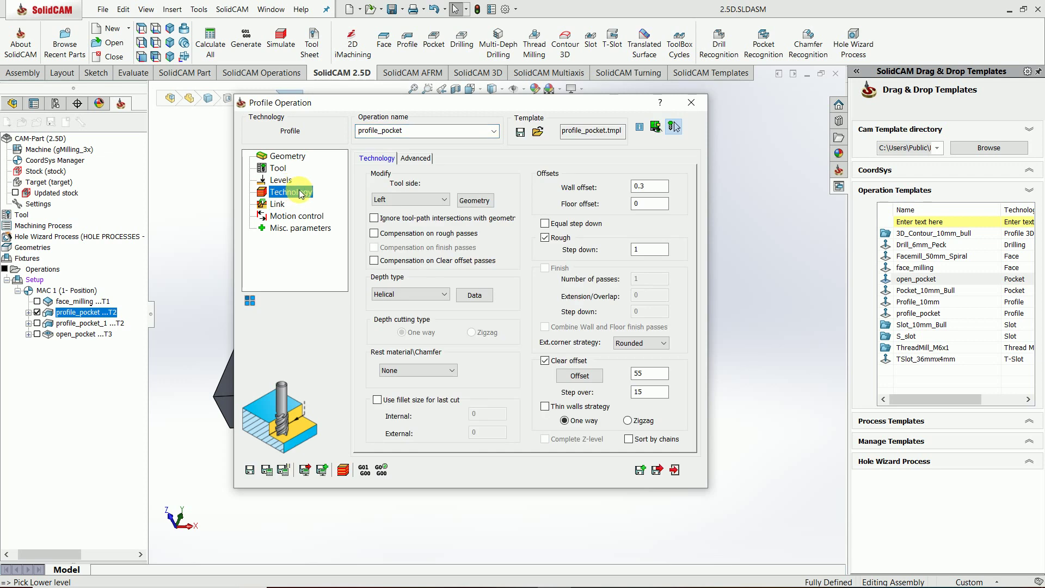
click(648, 374)
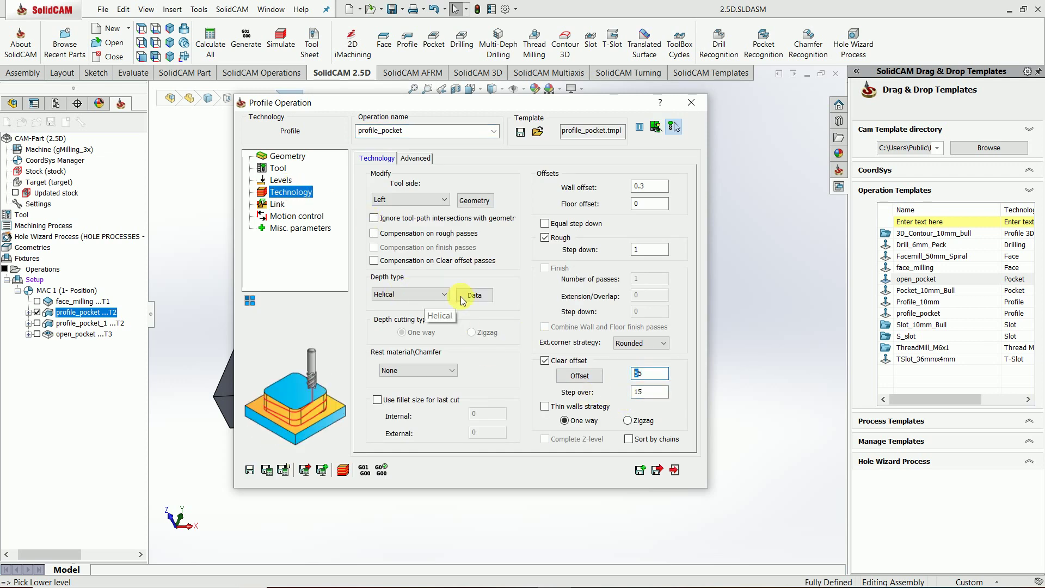
click(649, 186)
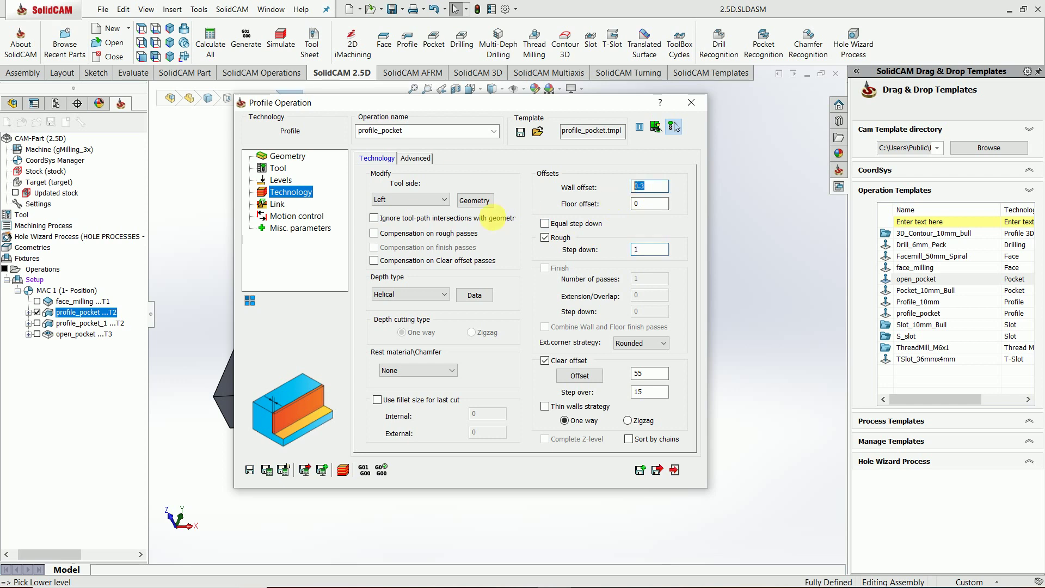
click(675, 470)
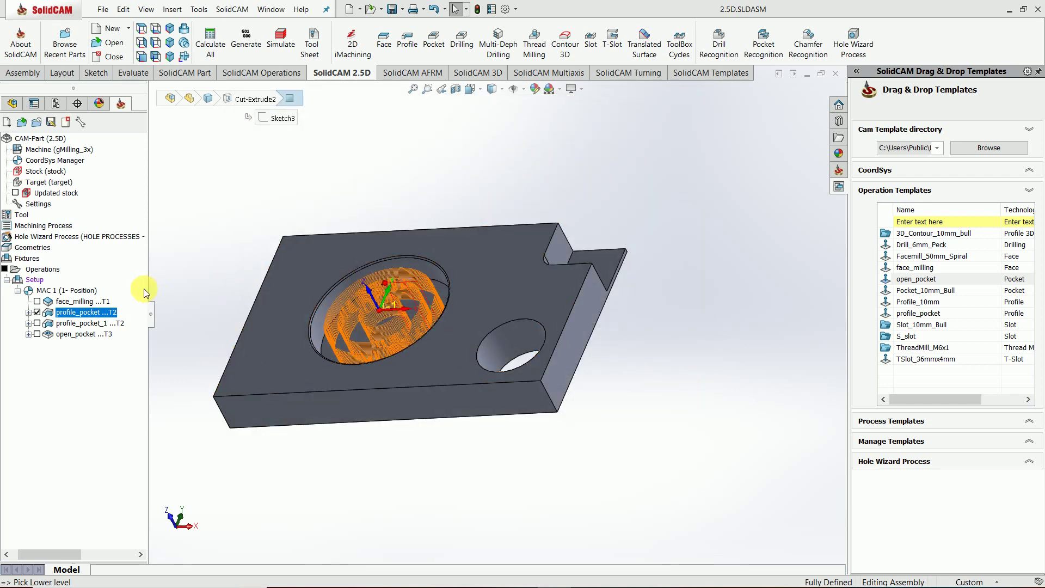
Examine the face_milling tool path together with profile_pocket from above and at an angle, and hide both.
click(36, 301)
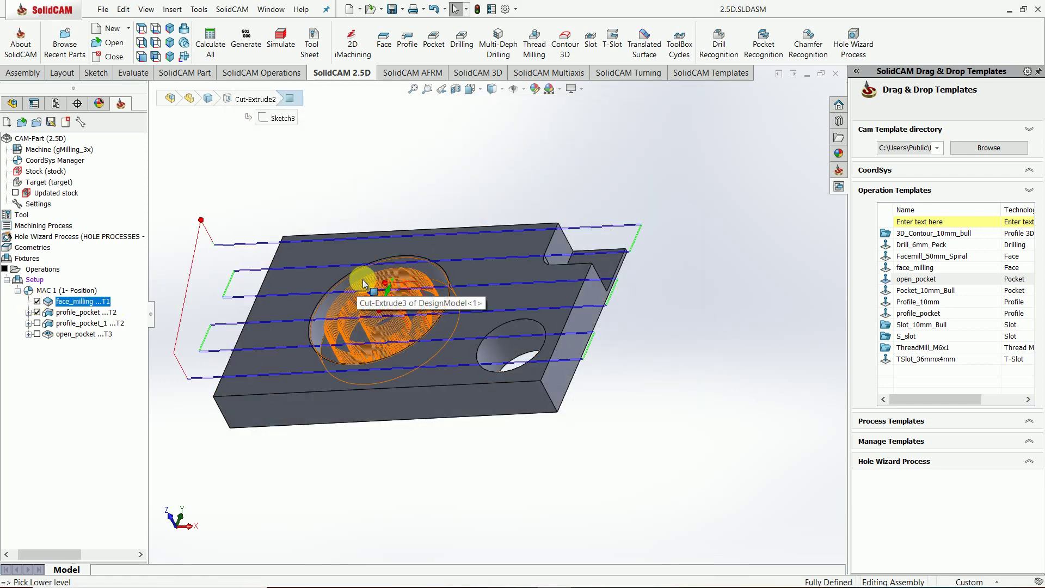
key(ctrl+5)
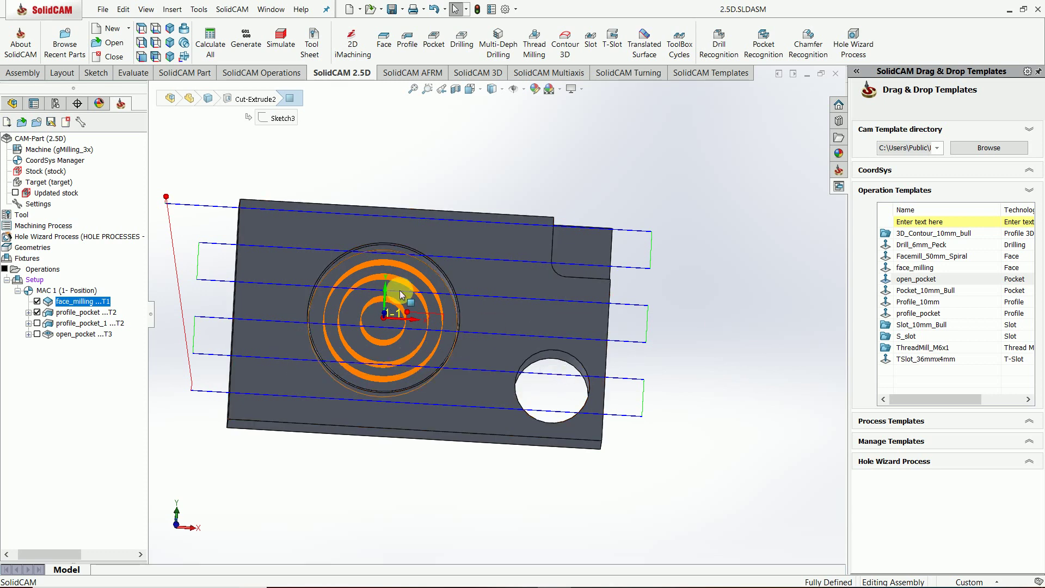
mouse_move(400, 290)
middle_down()
mouse_move(461, 339)
mouse_move(386, 413)
mouse_move(355, 343)
middle_up()
click(61, 304)
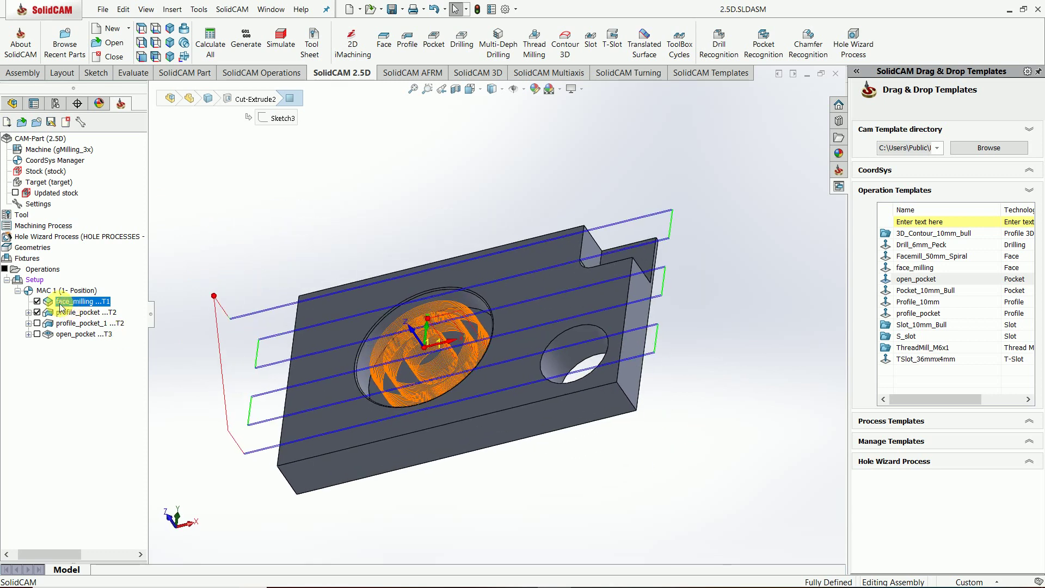
click(36, 301)
click(37, 312)
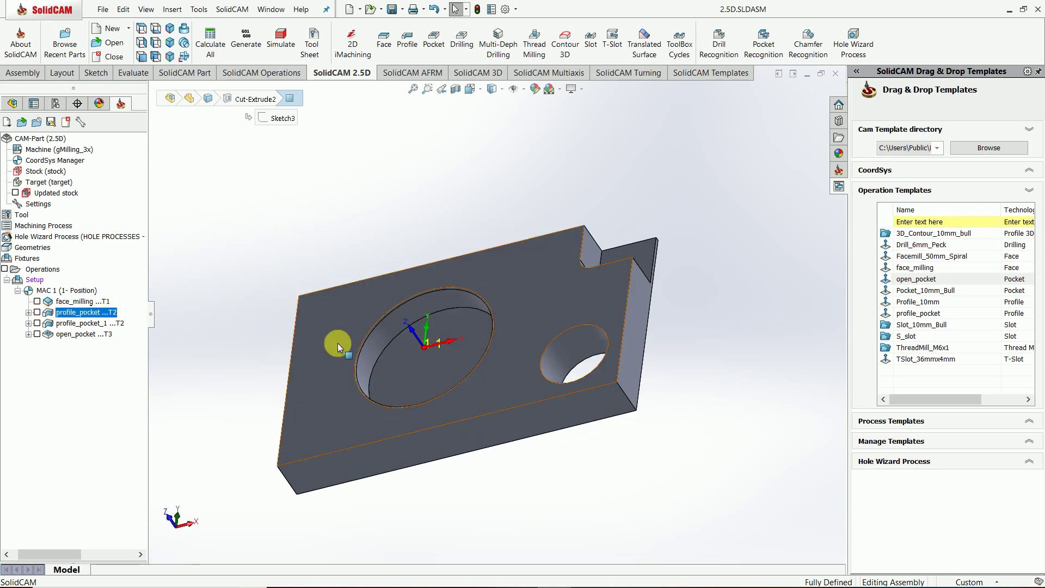
Open the simulation for all operations of the CAM-part and play it in SolidVerify mode.
middle_drag(369, 361, 420, 396)
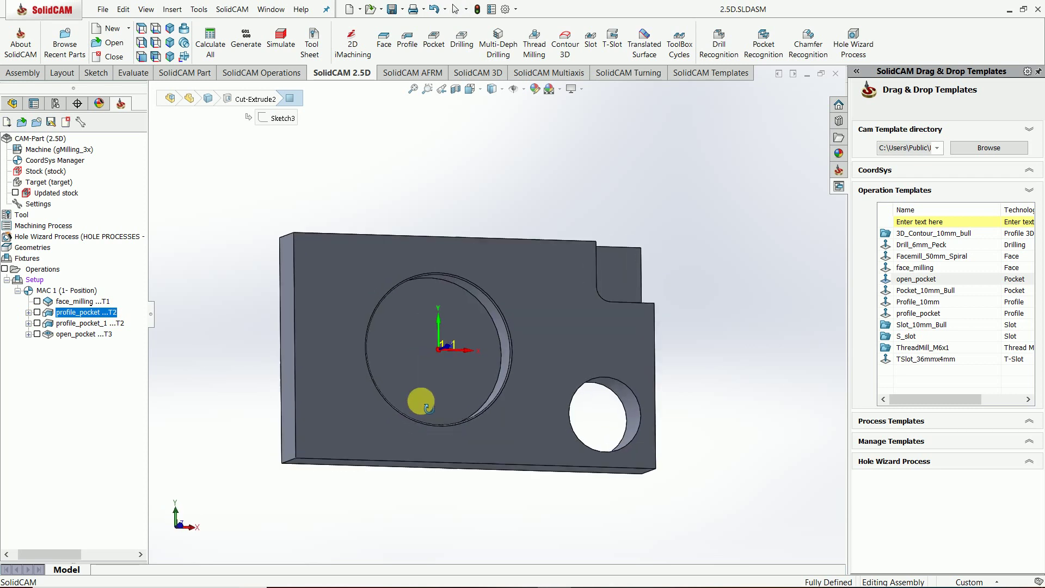
click(41, 270)
right_click(41, 270)
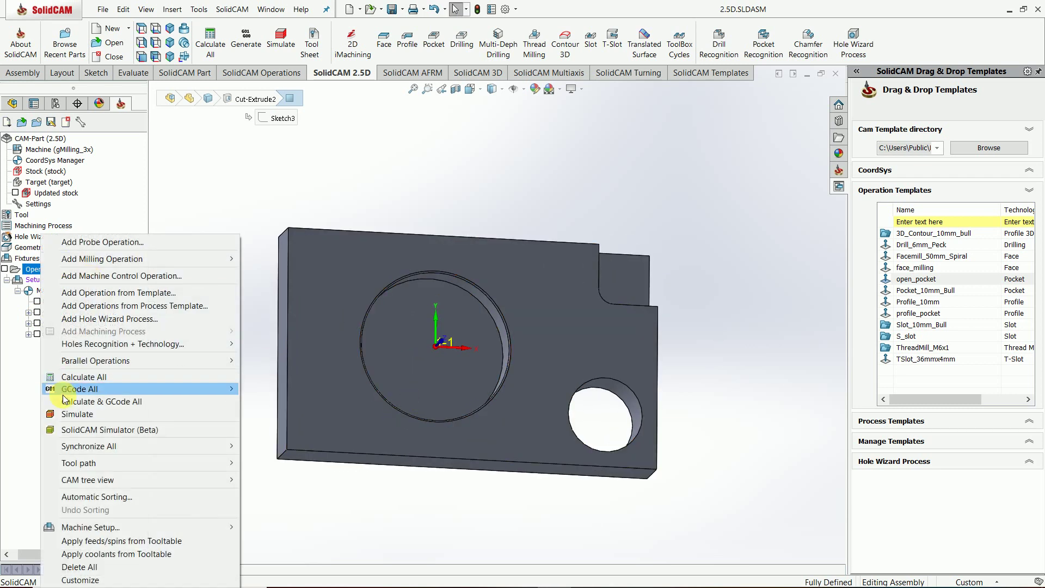
click(52, 411)
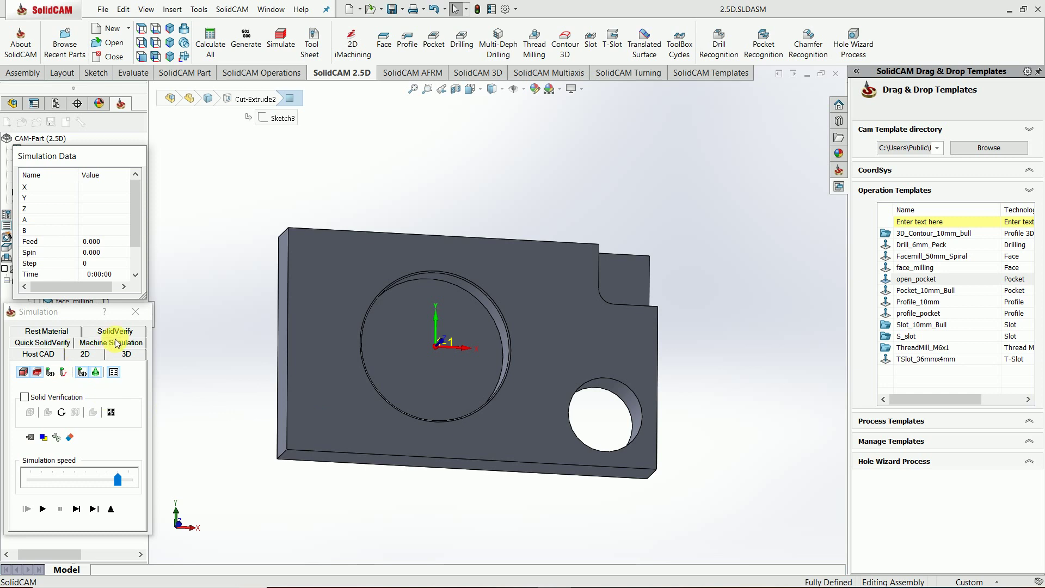
click(116, 333)
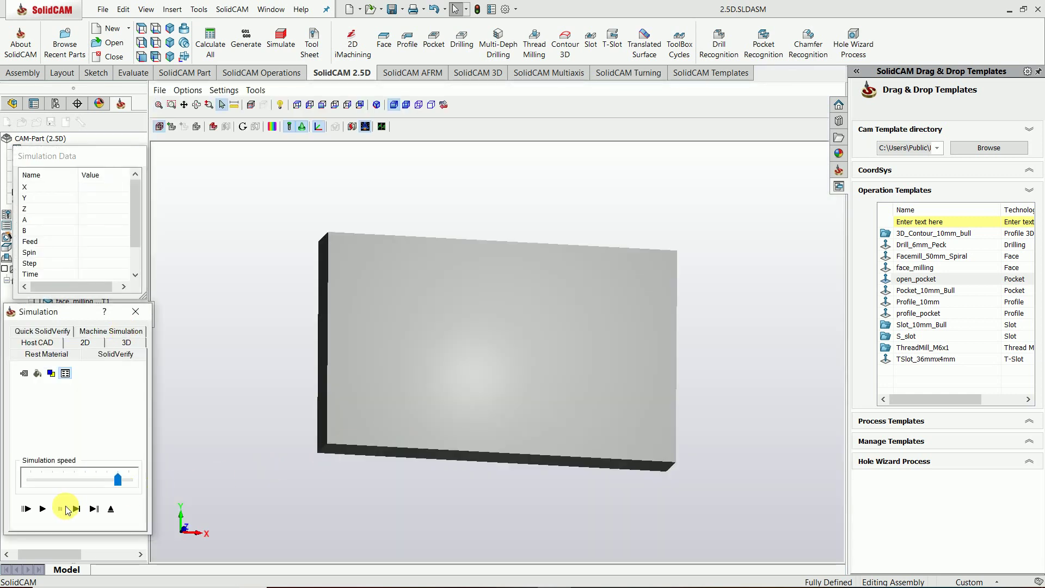
click(43, 509)
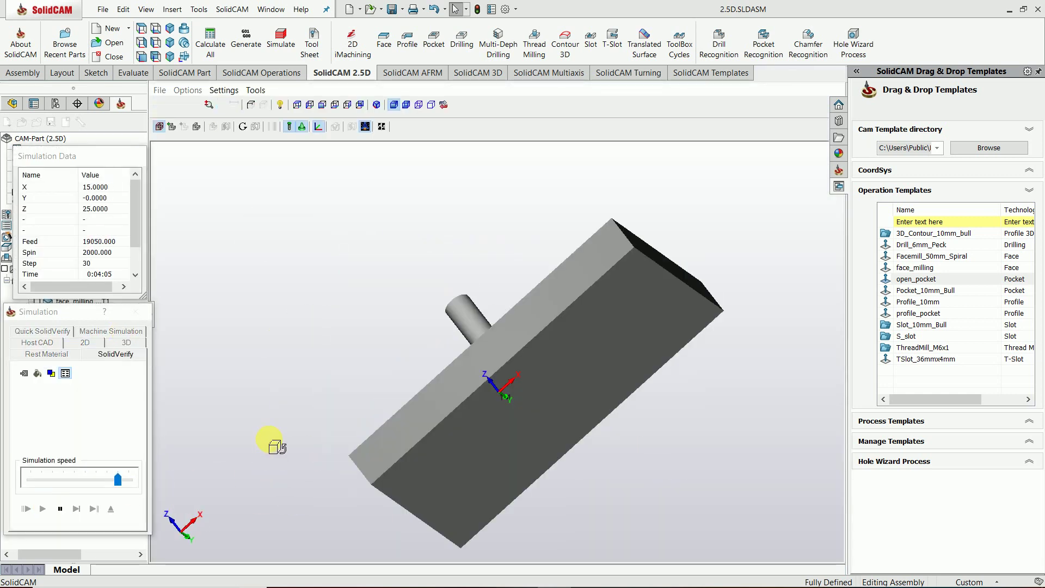
Slow the running simulation to about medium speed to examine the circular pocket being cut, and stop and close the simulation.
middle_drag(524, 399, 539, 452)
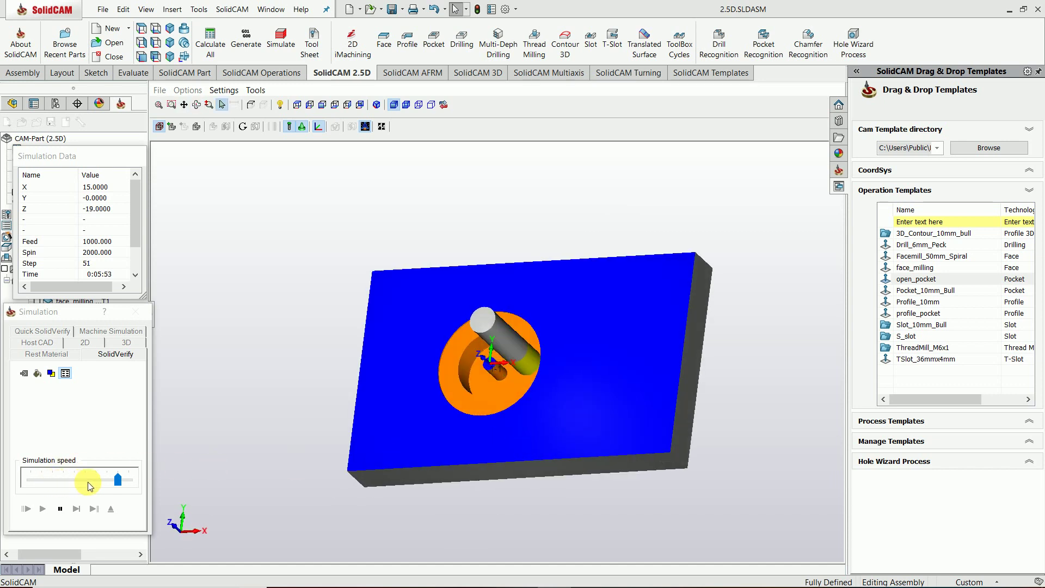
drag(118, 481, 46, 485)
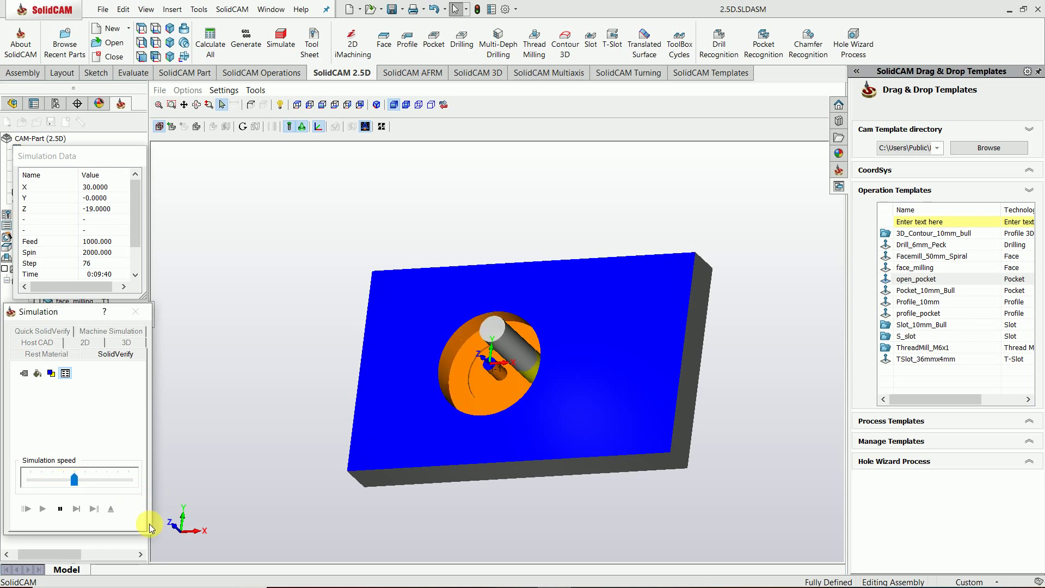
click(60, 508)
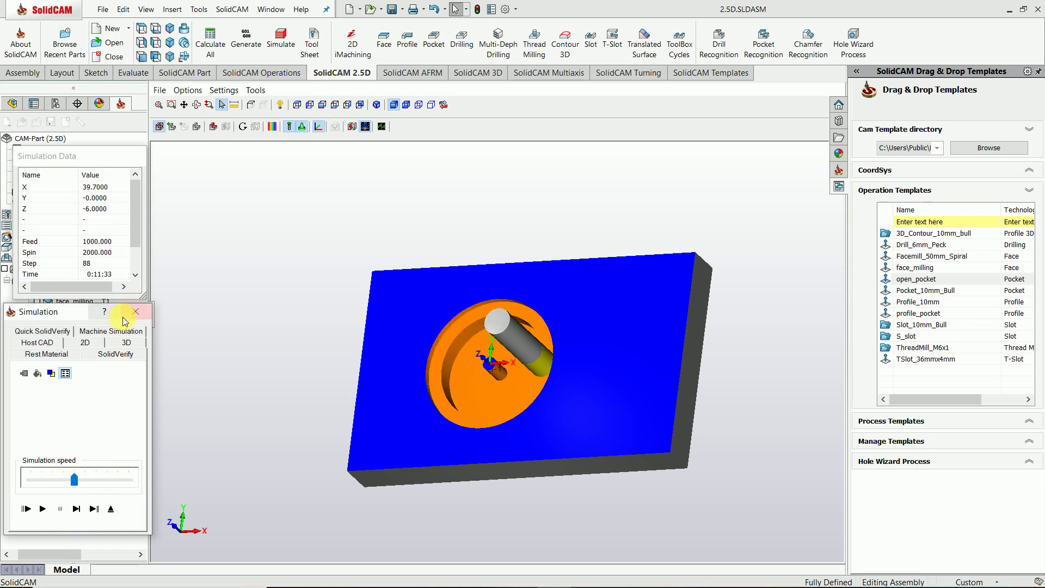
click(135, 312)
middle_drag(396, 475, 567, 361)
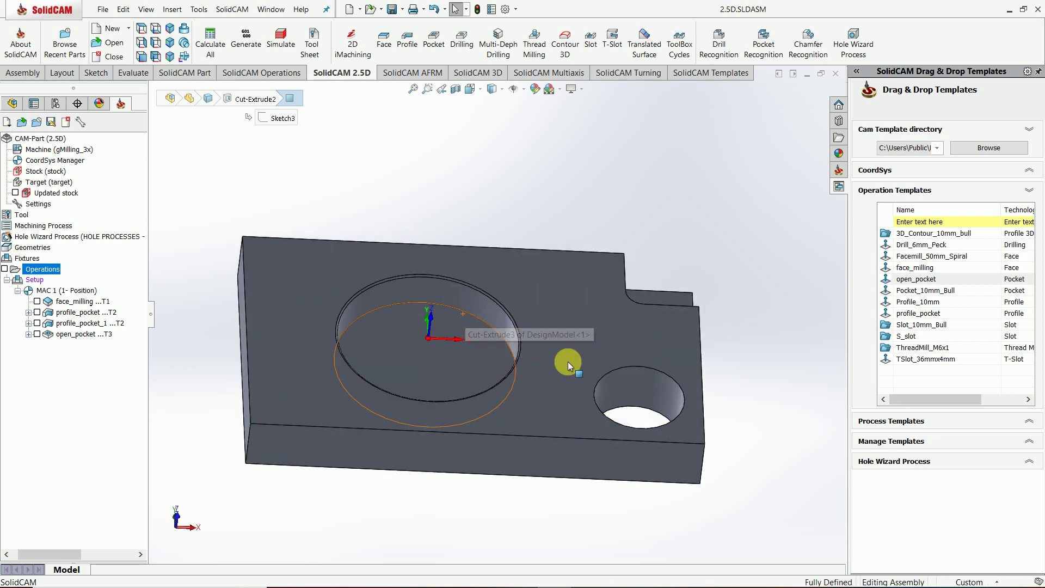